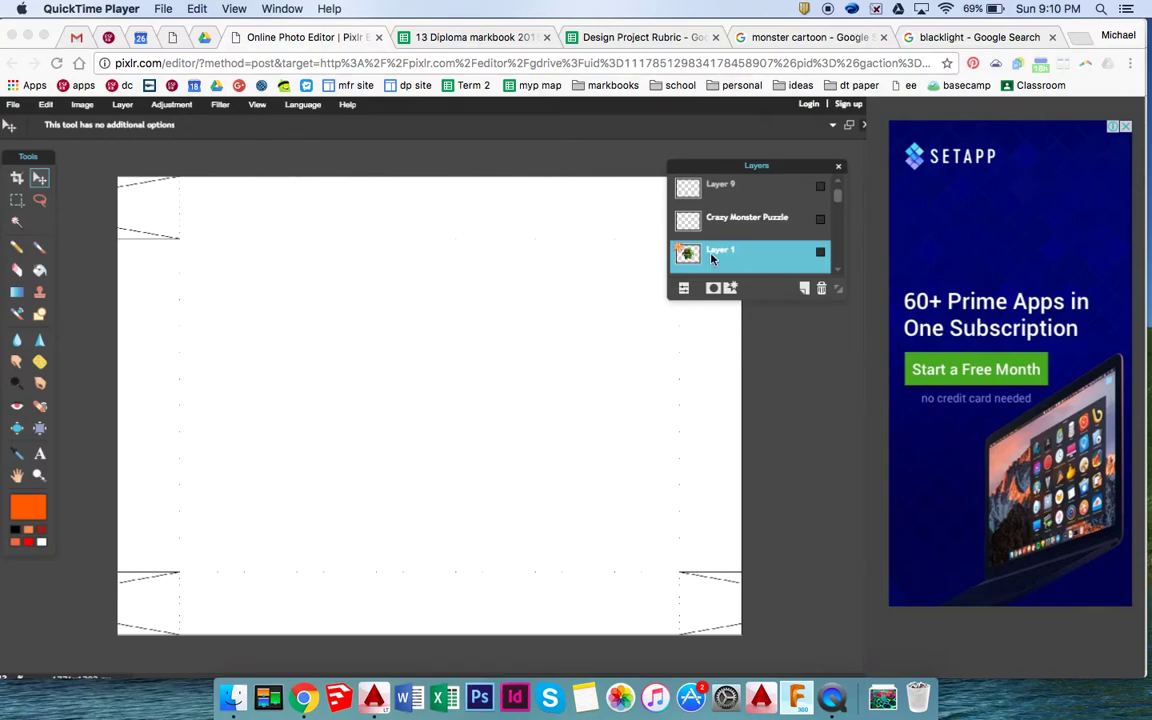
# Show Layer 1, Layer 2, Layer 6, the Crazy Monster Puzzle text layer and Layer 9 of the box design
pyautogui.click(838, 204)
pyautogui.moveTo(837, 195); pyautogui.dragTo(838, 229)
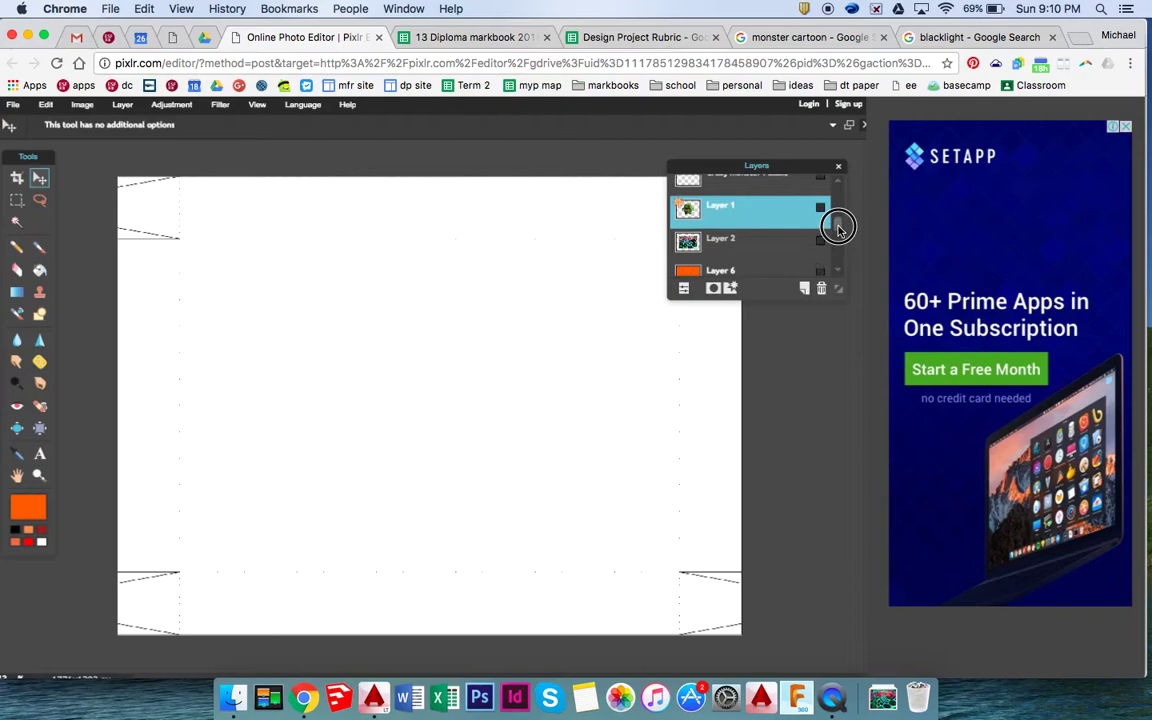
pyautogui.click(820, 209)
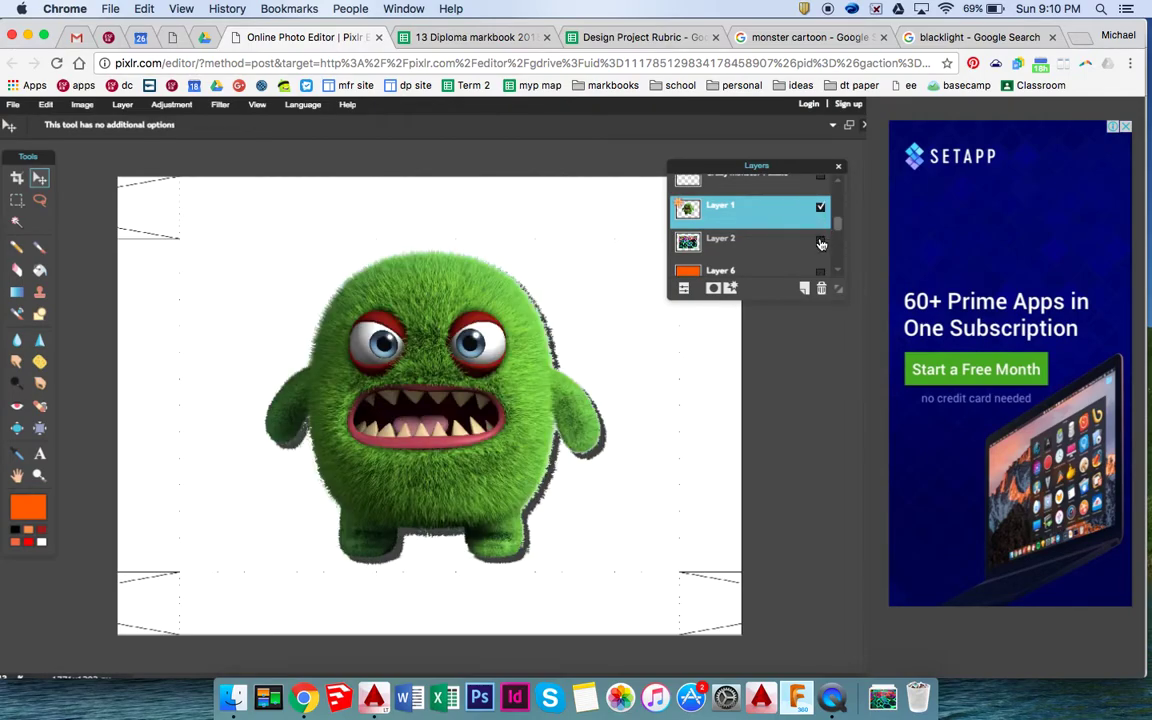
pyautogui.click(820, 242)
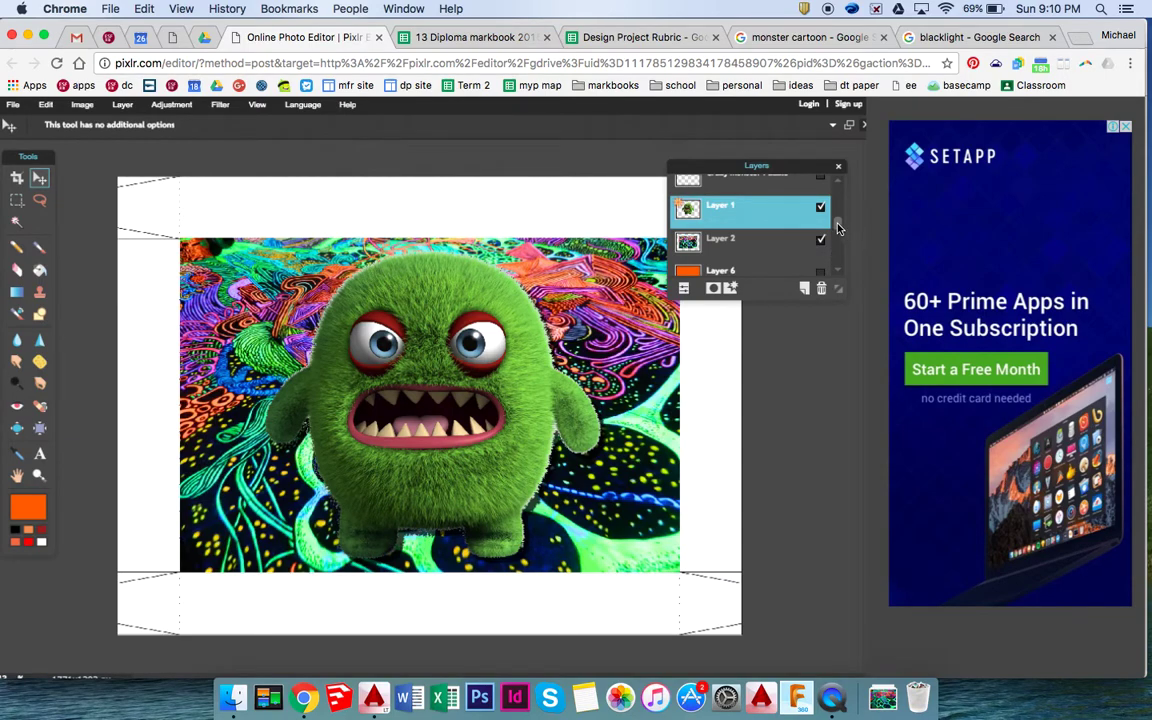
pyautogui.click(820, 272)
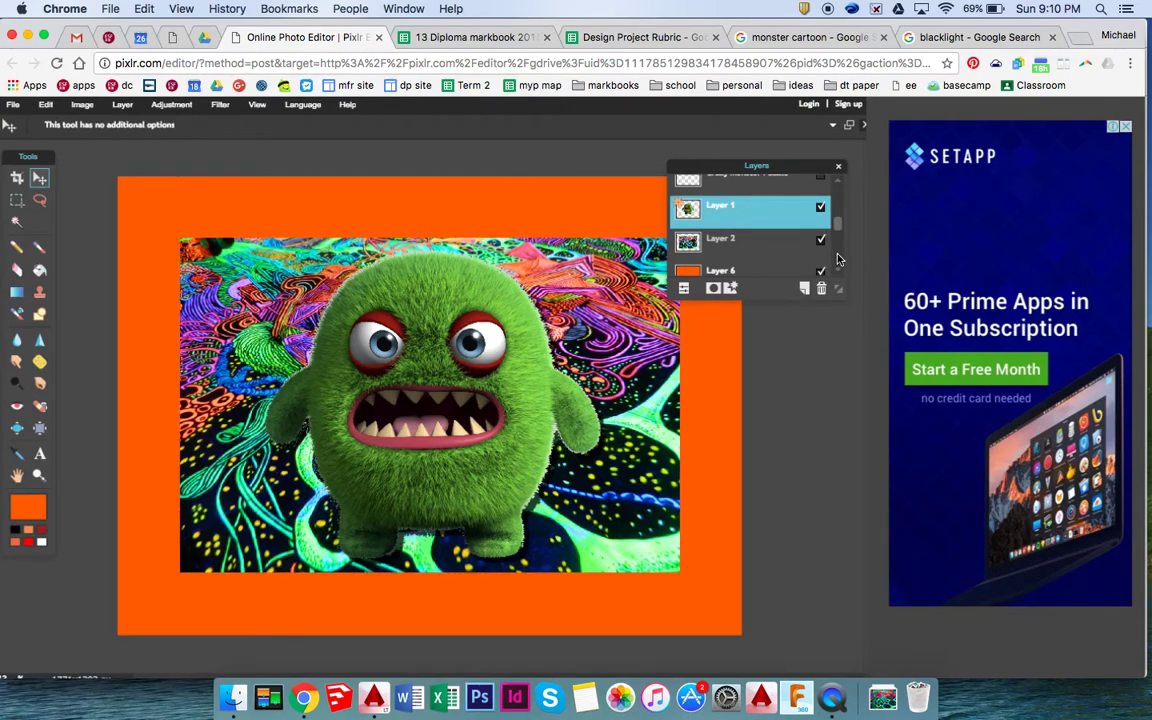
pyautogui.moveTo(840, 230); pyautogui.dragTo(830, 198)
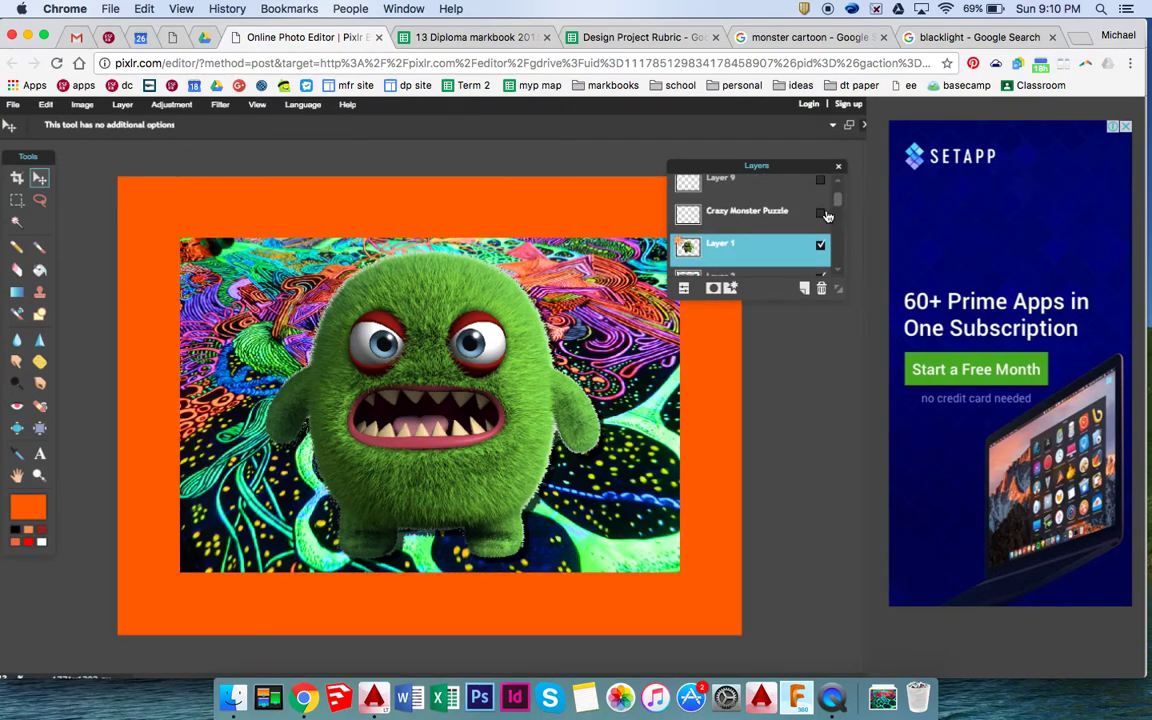
pyautogui.click(822, 213)
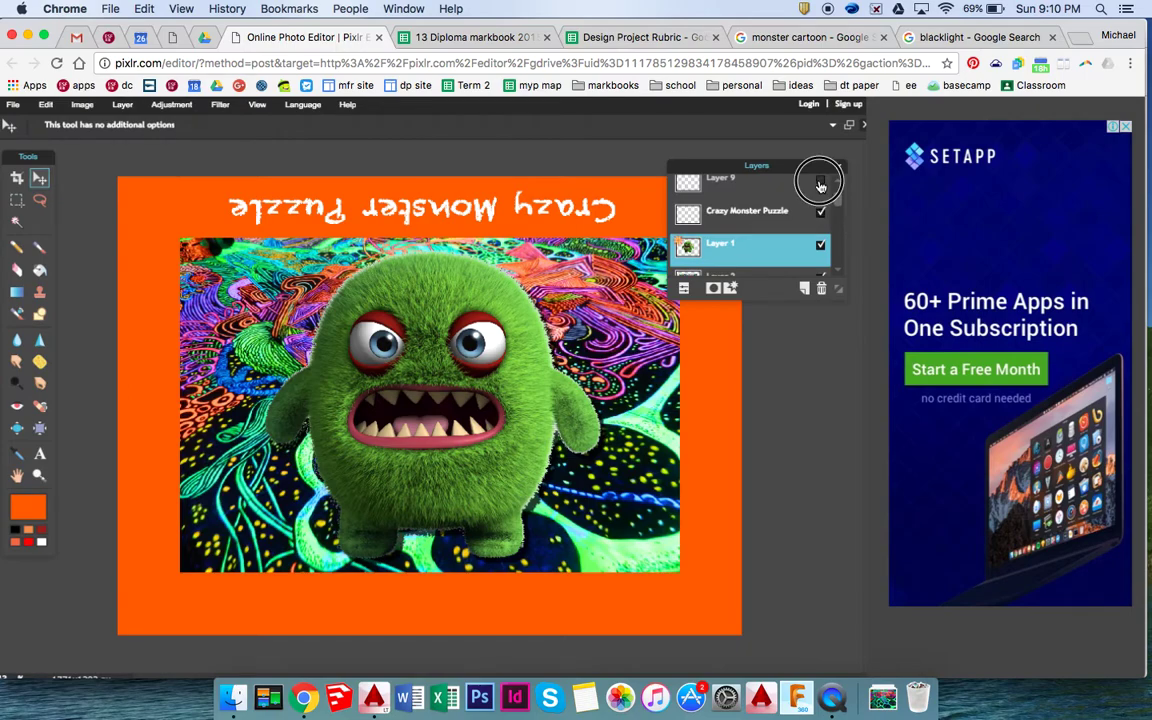
pyautogui.click(820, 183)
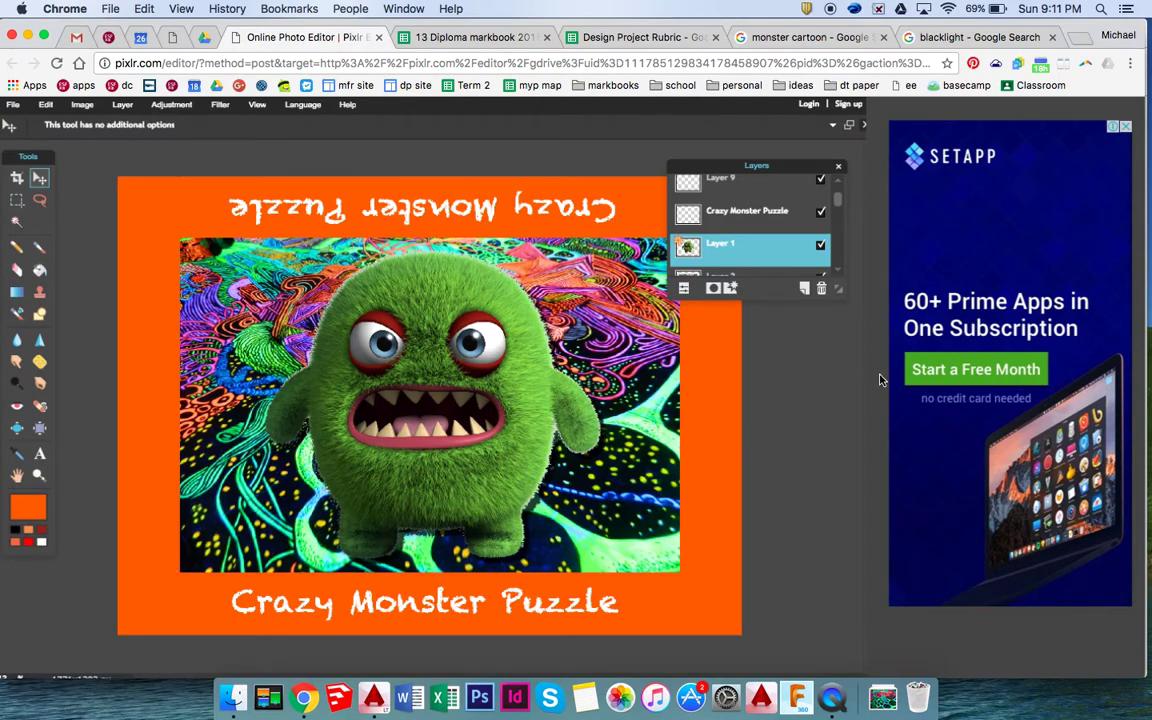
# Hide all five artwork layers so only the box template on the Background layer remains shown
pyautogui.click(822, 246)
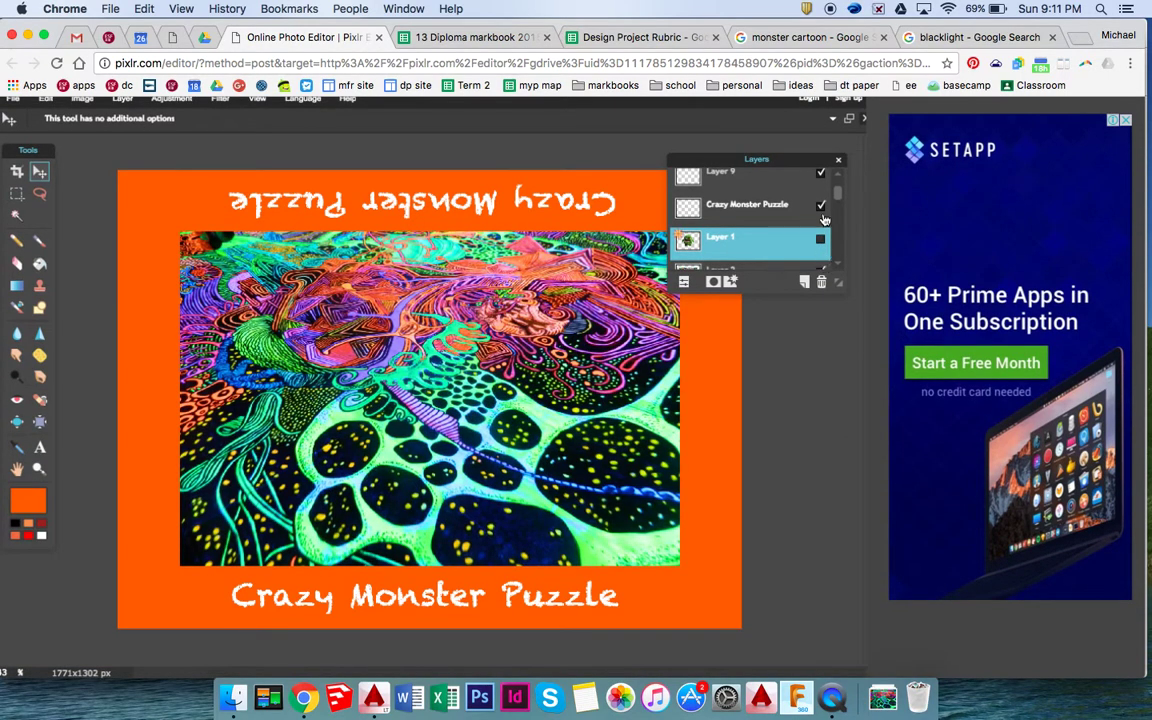
pyautogui.click(822, 172)
pyautogui.click(820, 205)
pyautogui.click(838, 213)
pyautogui.click(838, 213)
pyautogui.click(820, 207)
pyautogui.click(820, 240)
pyautogui.moveTo(842, 238); pyautogui.dragTo(830, 275)
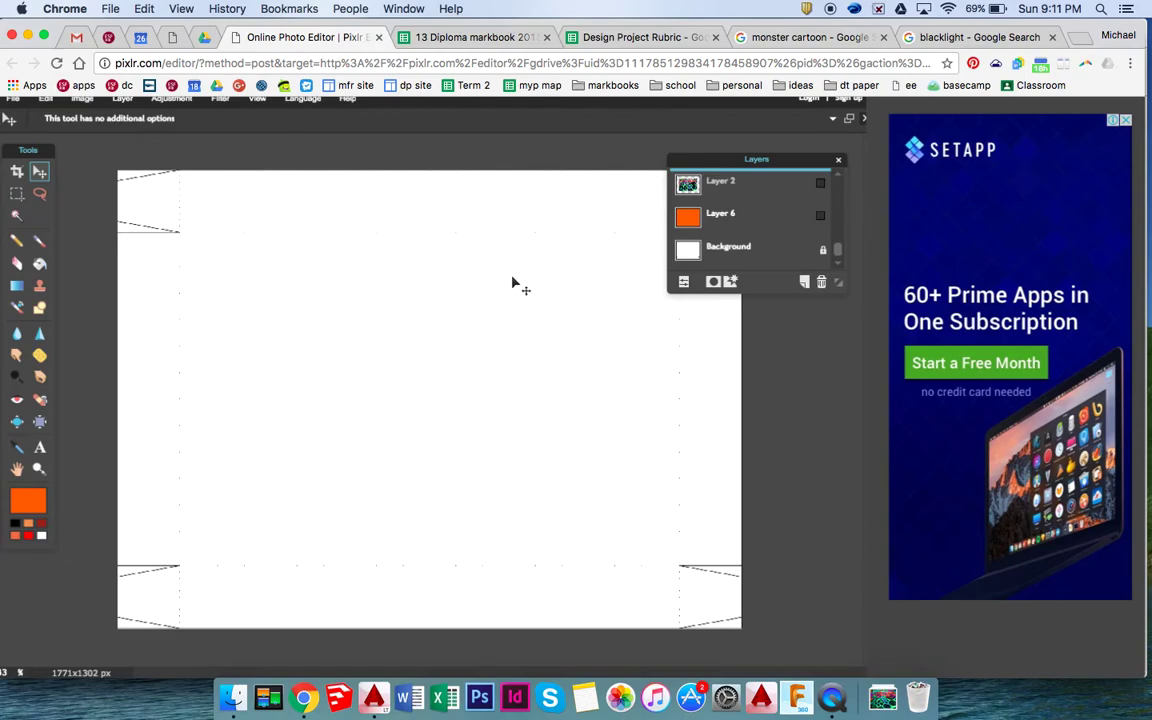
# Switch to the Google image results for "monster cartoon" and return to the start of the results
pyautogui.click(790, 40)
pyautogui.scroll(3, 530, 295)
pyautogui.scroll(15, 530, 295)
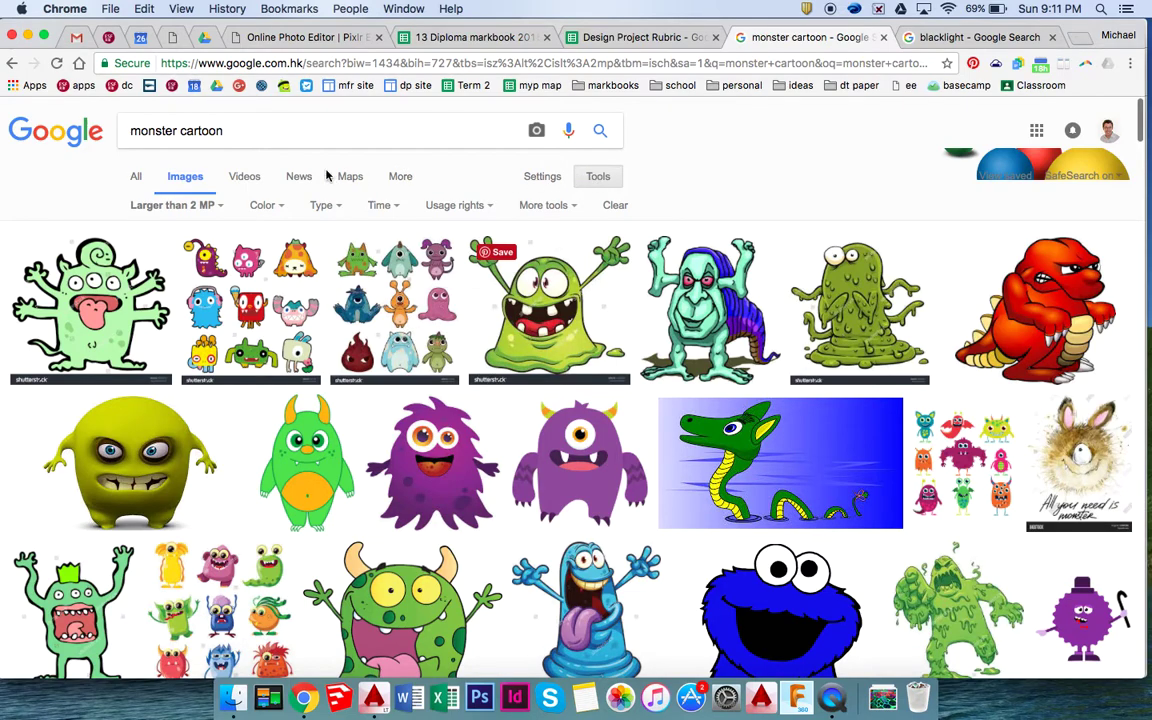
# Reapply the larger than 2 MP (1600×1200) image filter, and reset the size filter to any size
pyautogui.click(597, 178)
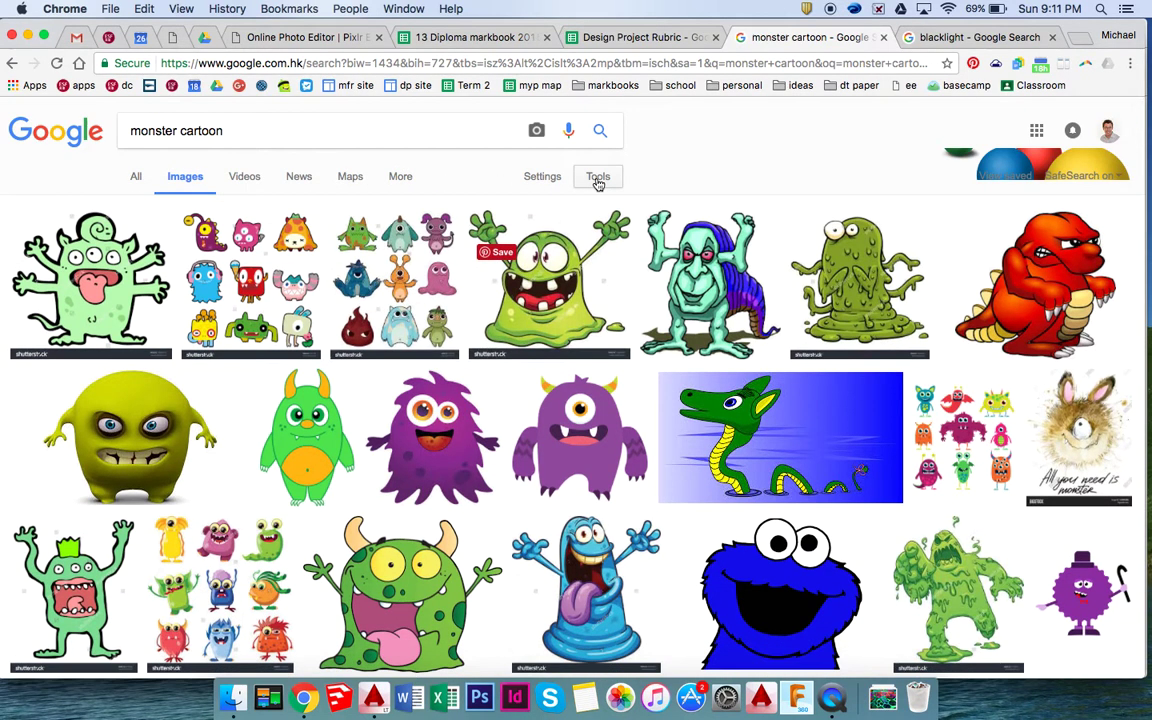
pyautogui.click(597, 180)
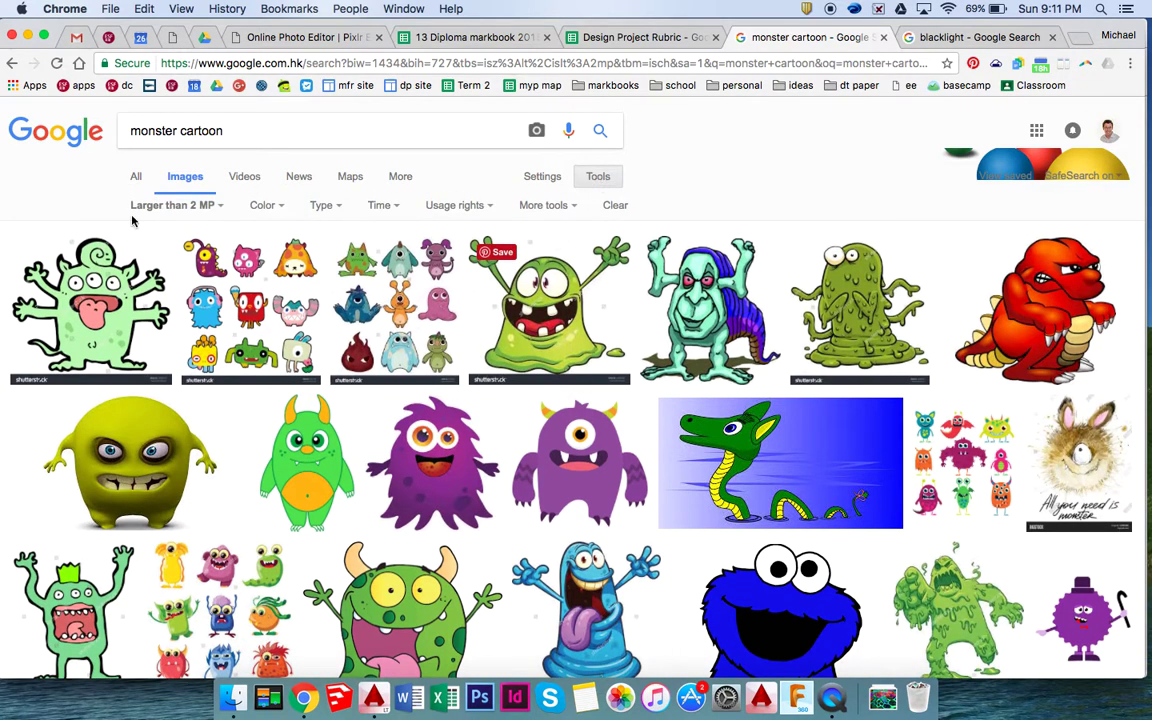
pyautogui.click(215, 206)
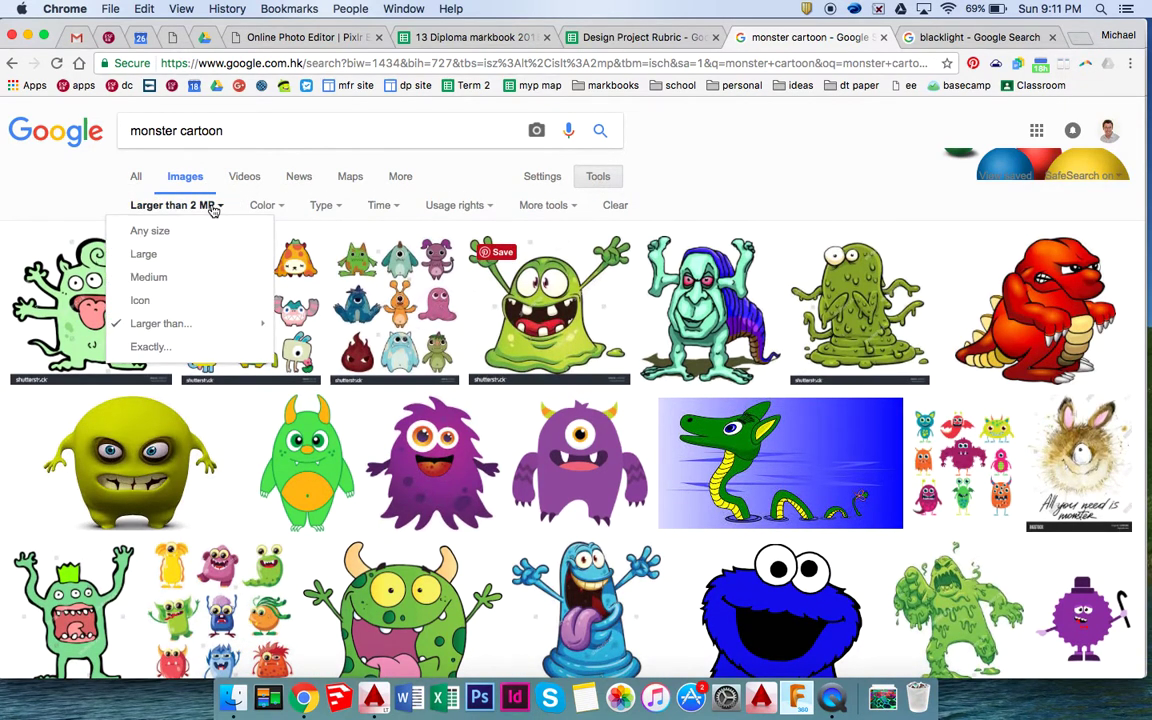
pyautogui.moveTo(149, 324)
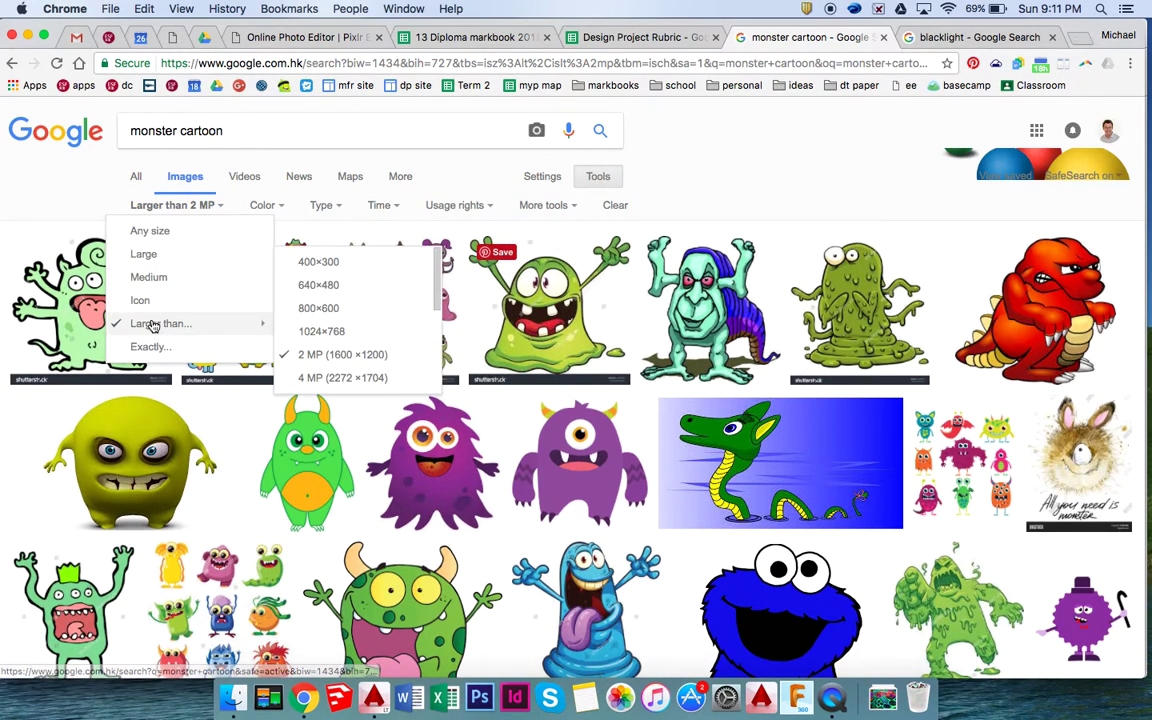
pyautogui.click(320, 355)
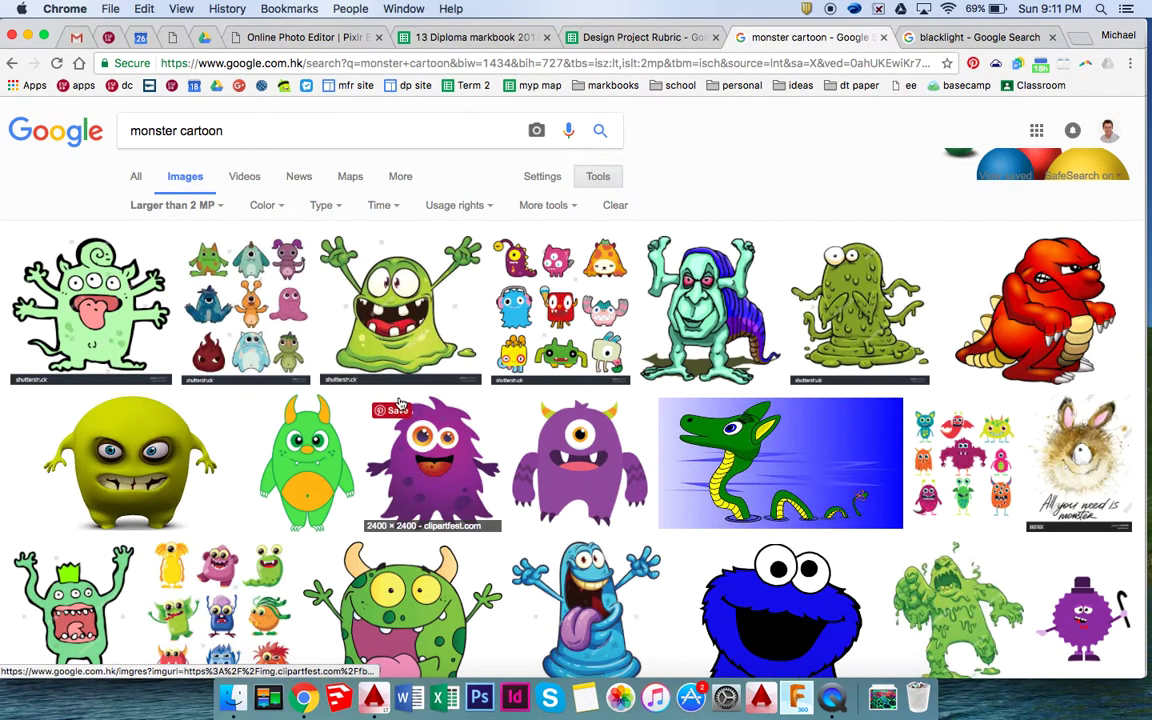
pyautogui.click(224, 206)
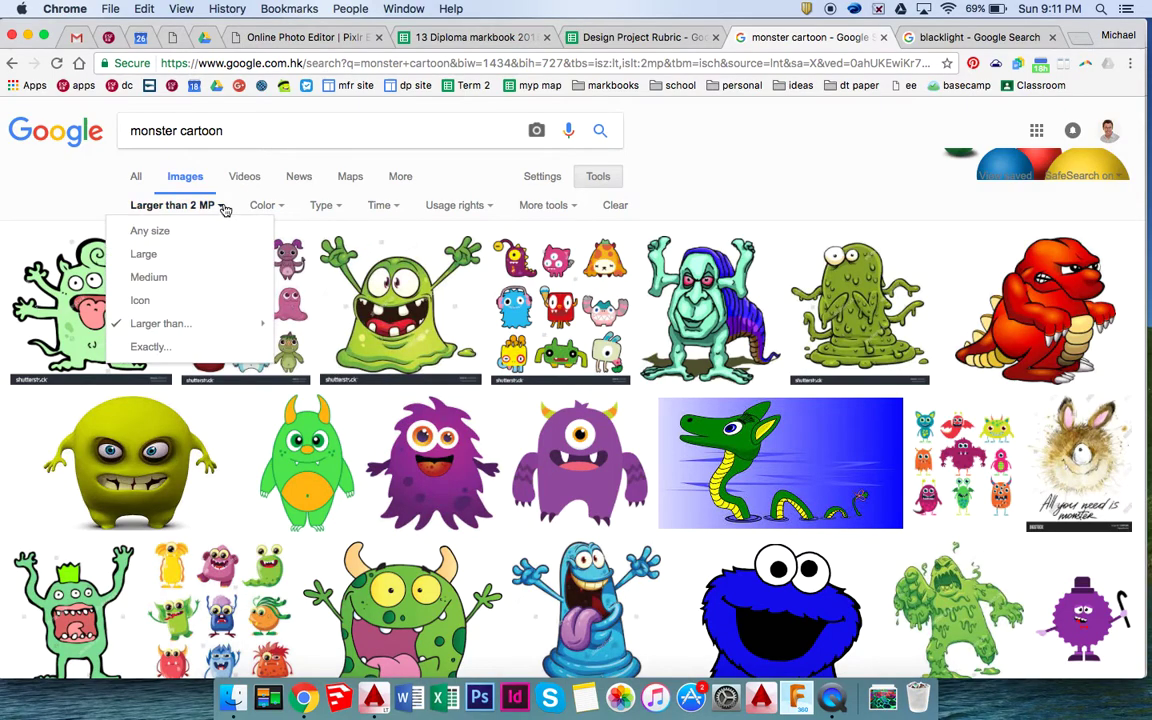
pyautogui.click(176, 232)
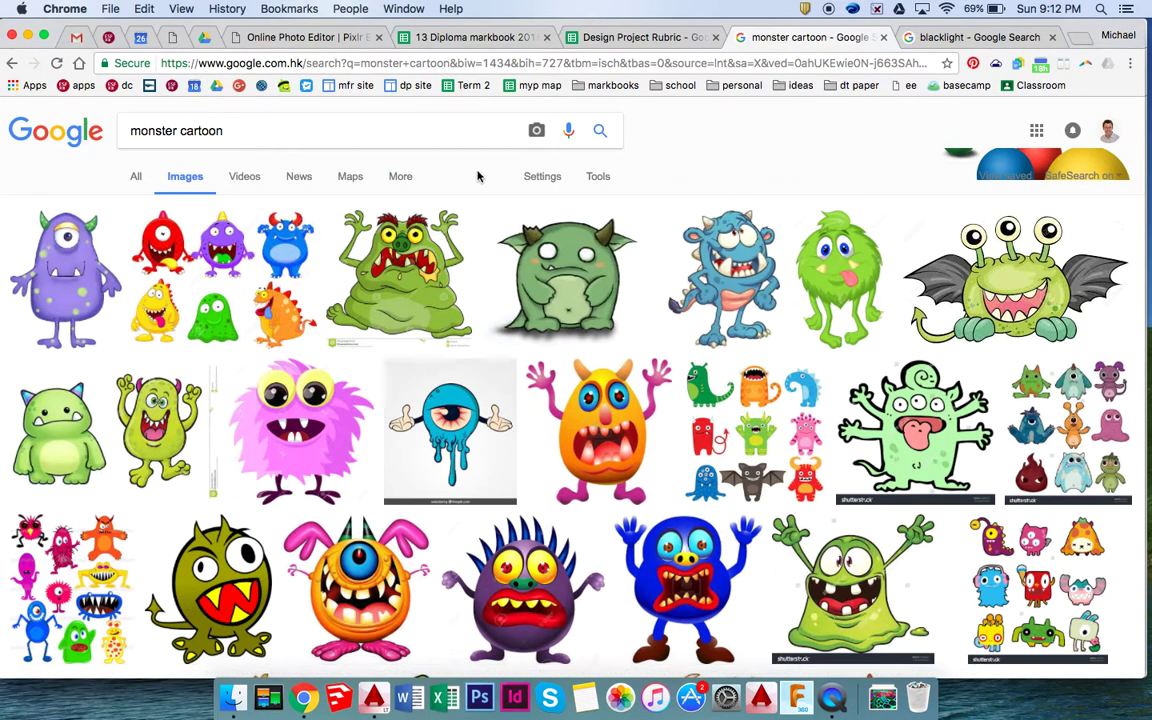
# Filter the monster cartoon images to sizes larger than 2 MP (1600×1200)
pyautogui.click(597, 177)
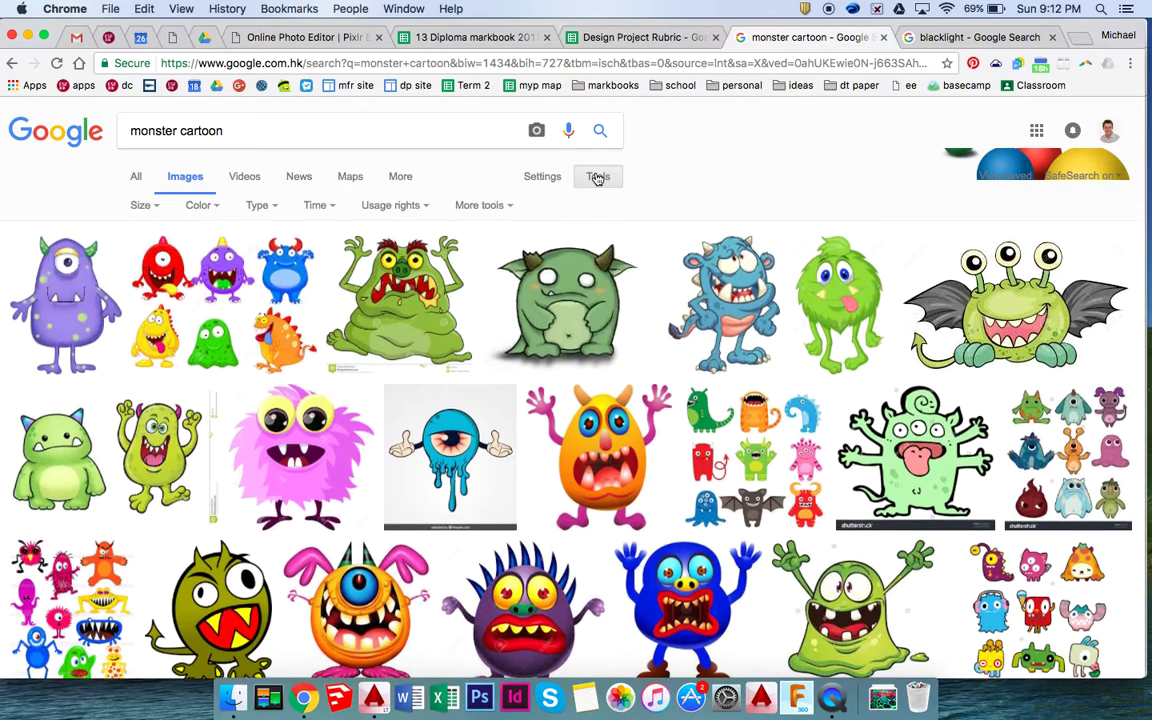
pyautogui.click(143, 205)
pyautogui.moveTo(206, 324)
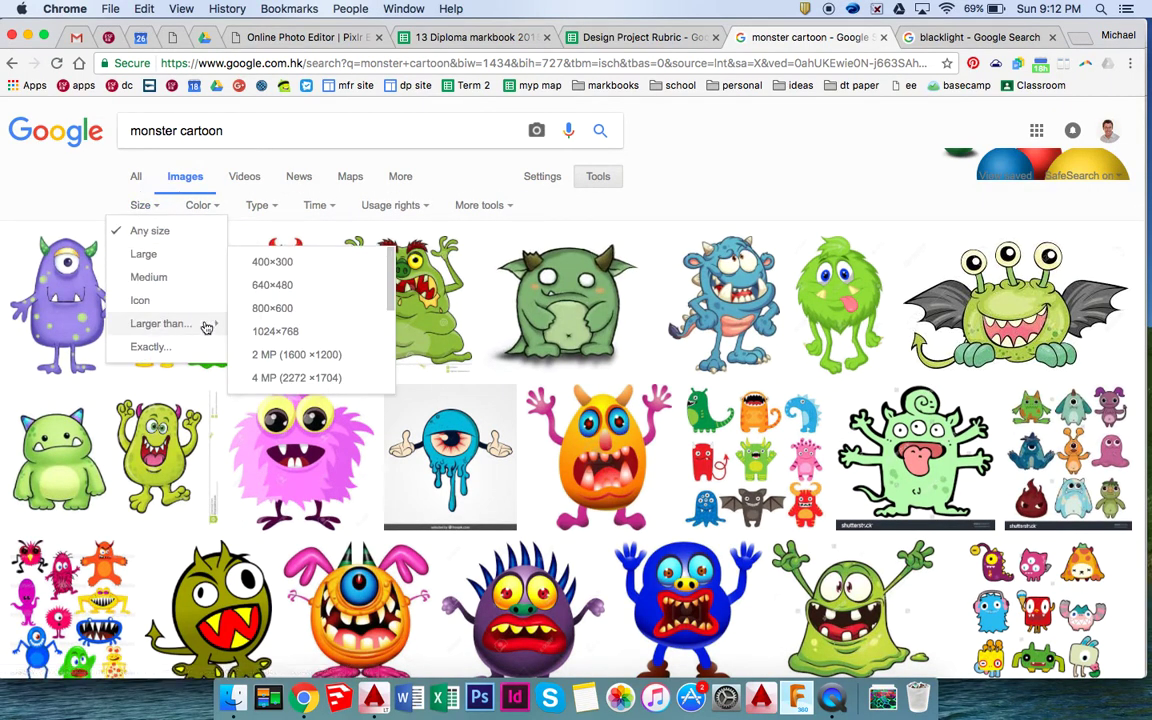
pyautogui.click(290, 352)
# Find the angry green furry monster from goodfon.su (4500 × 3000) in the results and view its full-size image
pyautogui.scroll(-10, 345, 381)
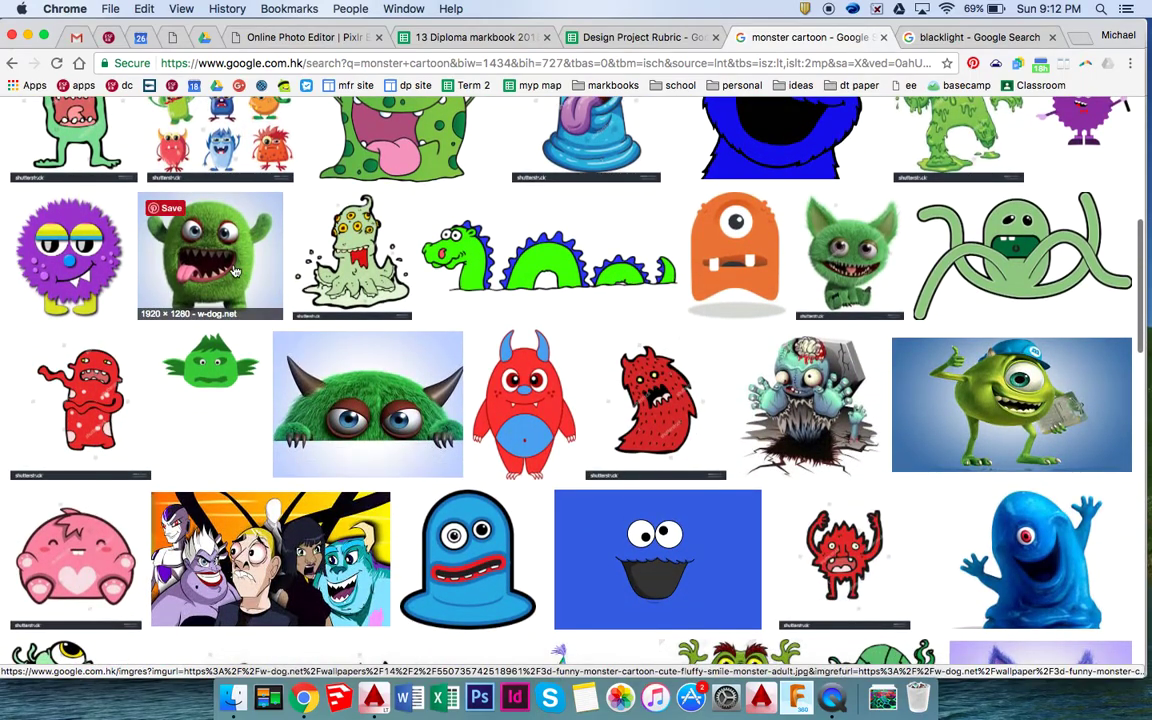
pyautogui.scroll(-3, 380, 358)
pyautogui.scroll(-10, 380, 358)
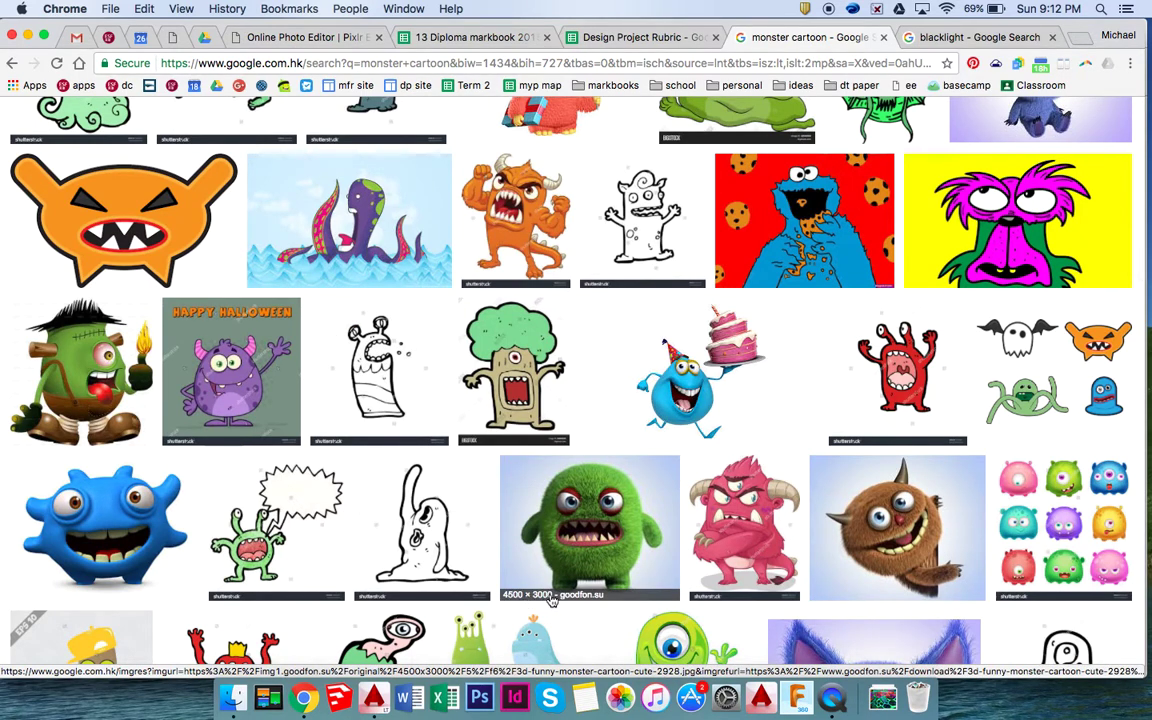
pyautogui.click(590, 538)
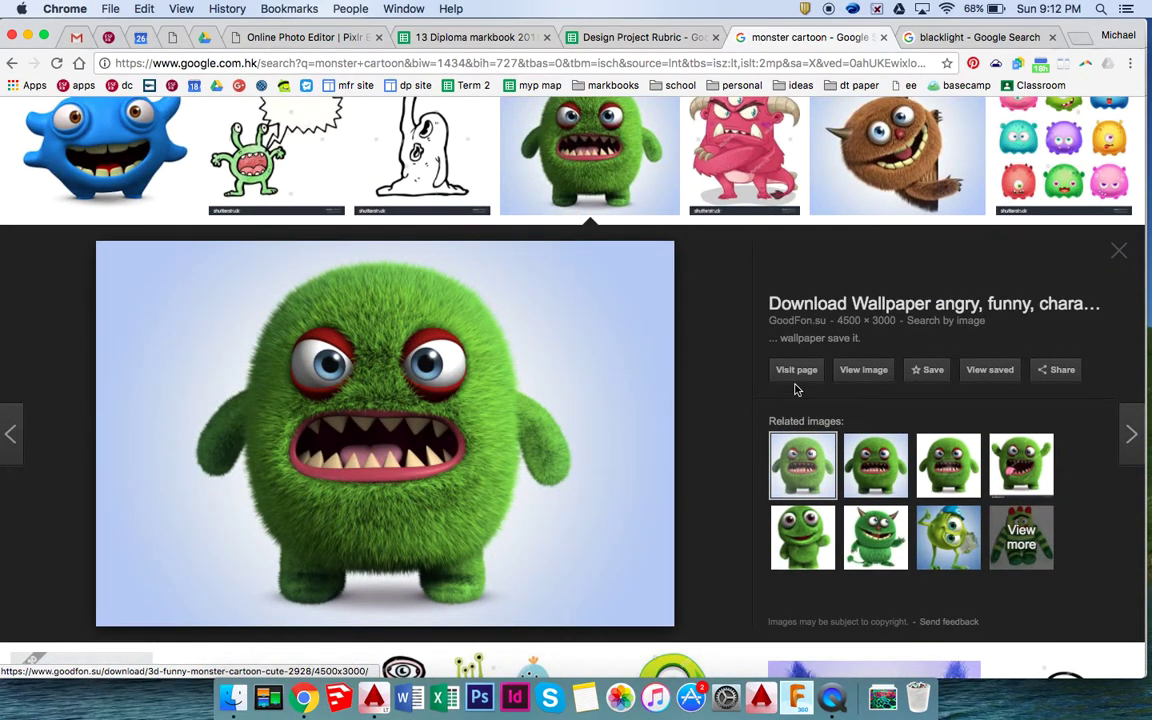
pyautogui.click(864, 375)
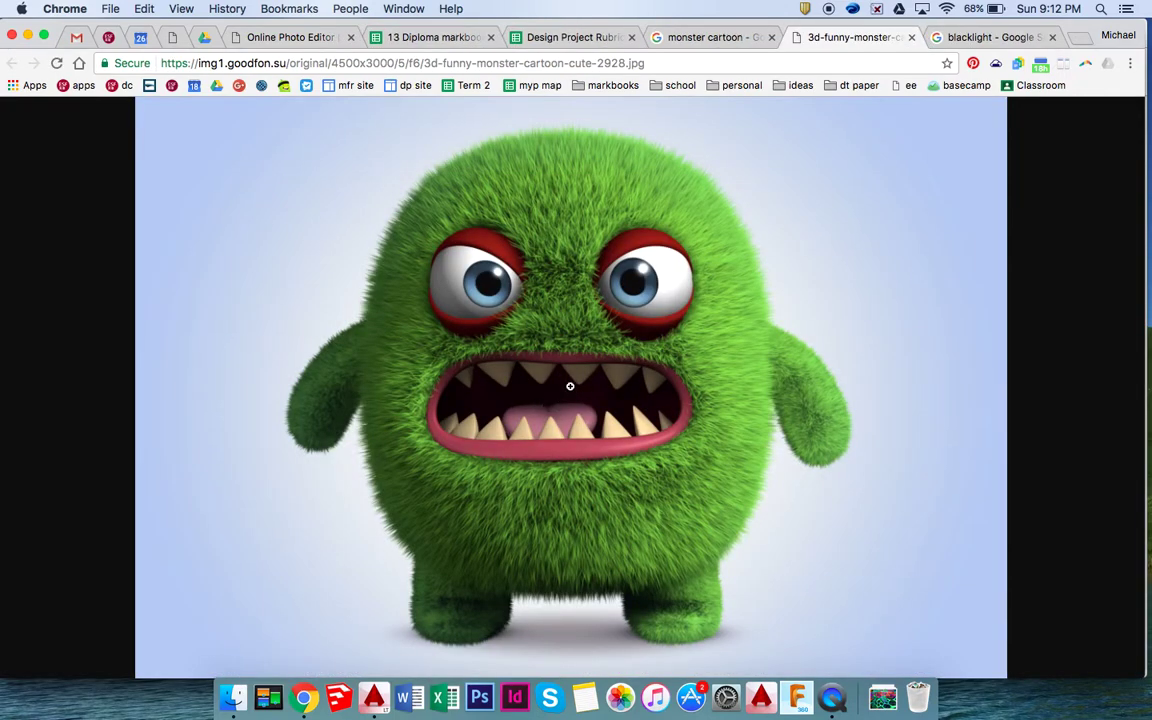
# Save the green monster image to Downloads as a JPEG named "cartoon monster 002"
pyautogui.rightClick(570, 386)
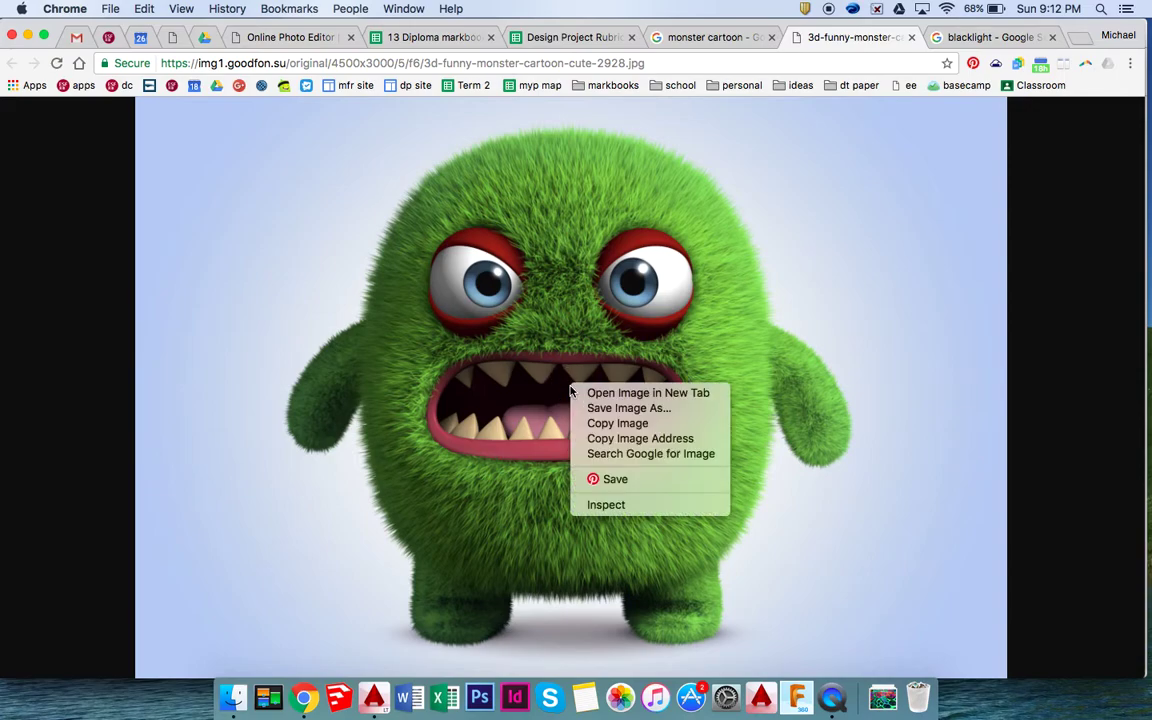
pyautogui.click(605, 408)
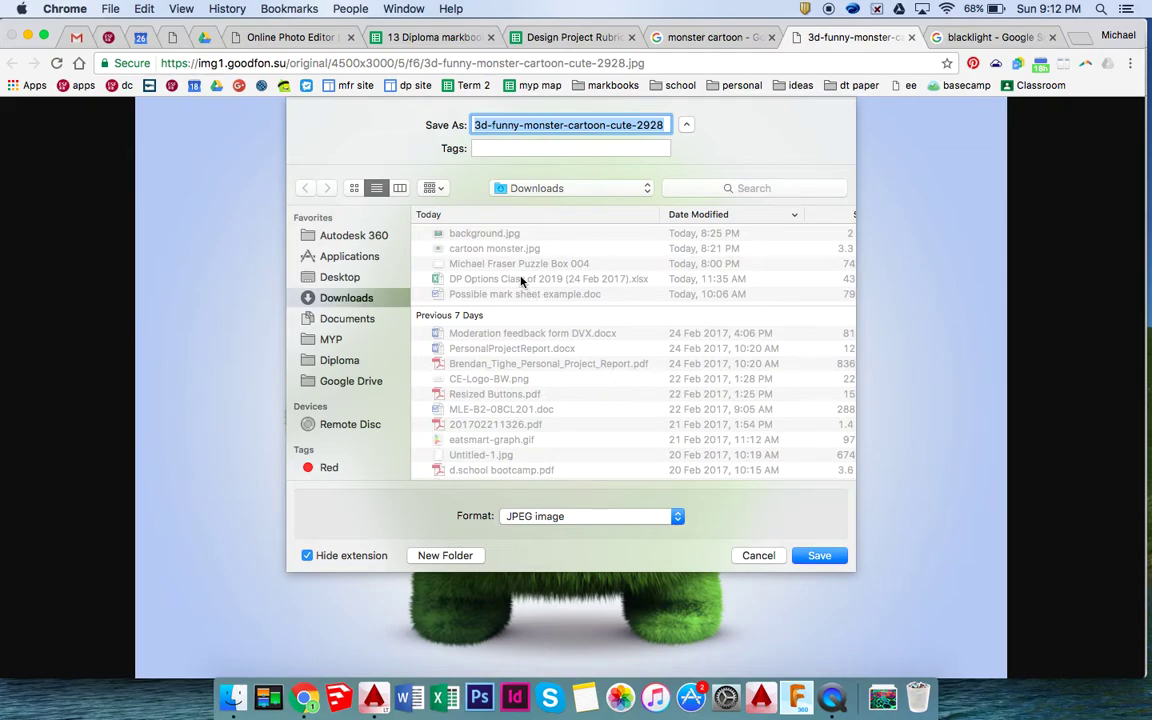
pyautogui.click(489, 249)
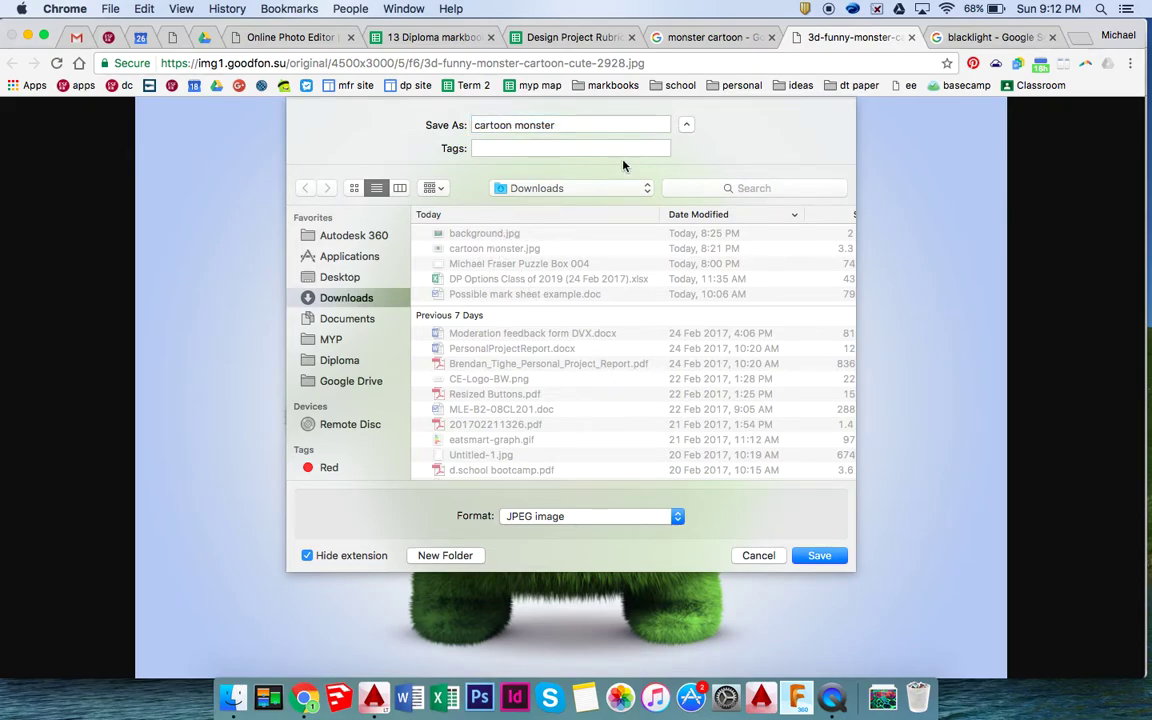
pyautogui.click(592, 129)
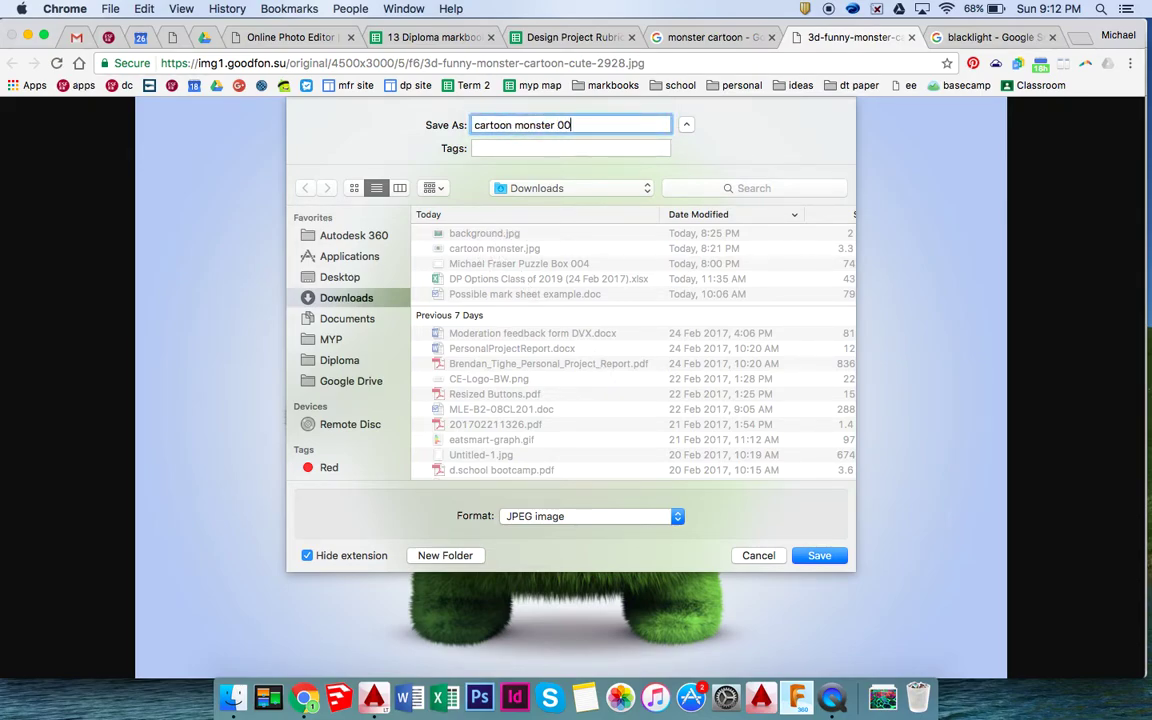
pyautogui.click(819, 556)
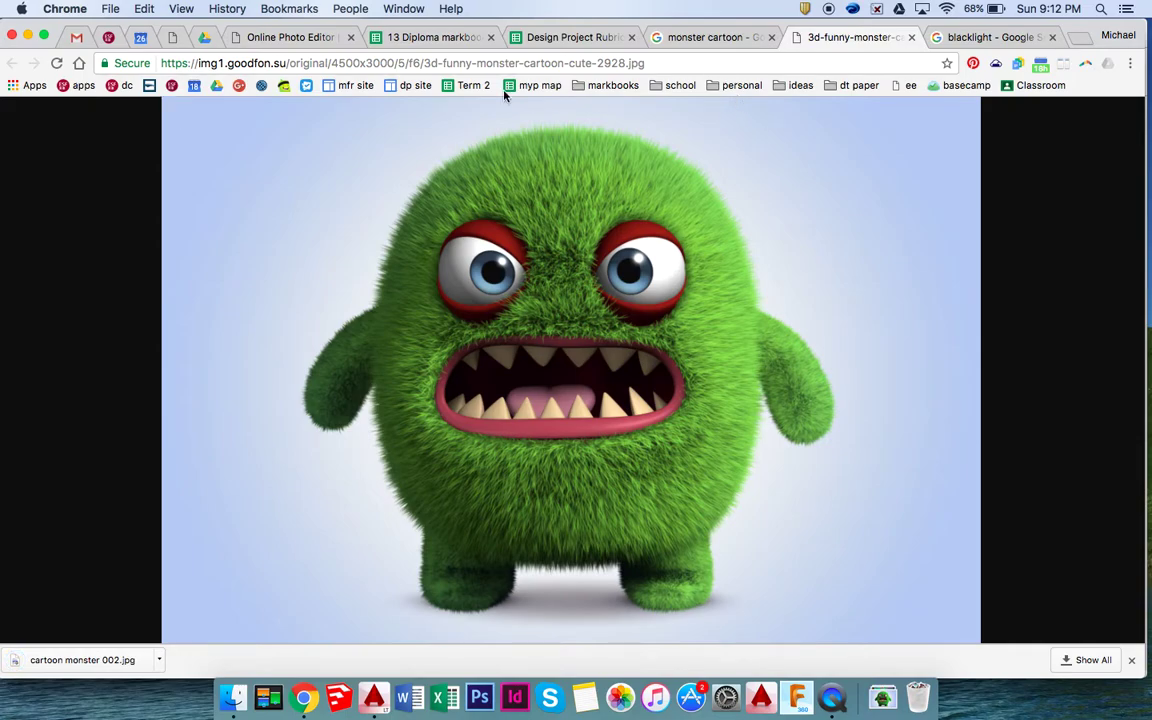
# Return to the Pixlr editor and open the downloaded green monster image from the computer
pyautogui.click(278, 38)
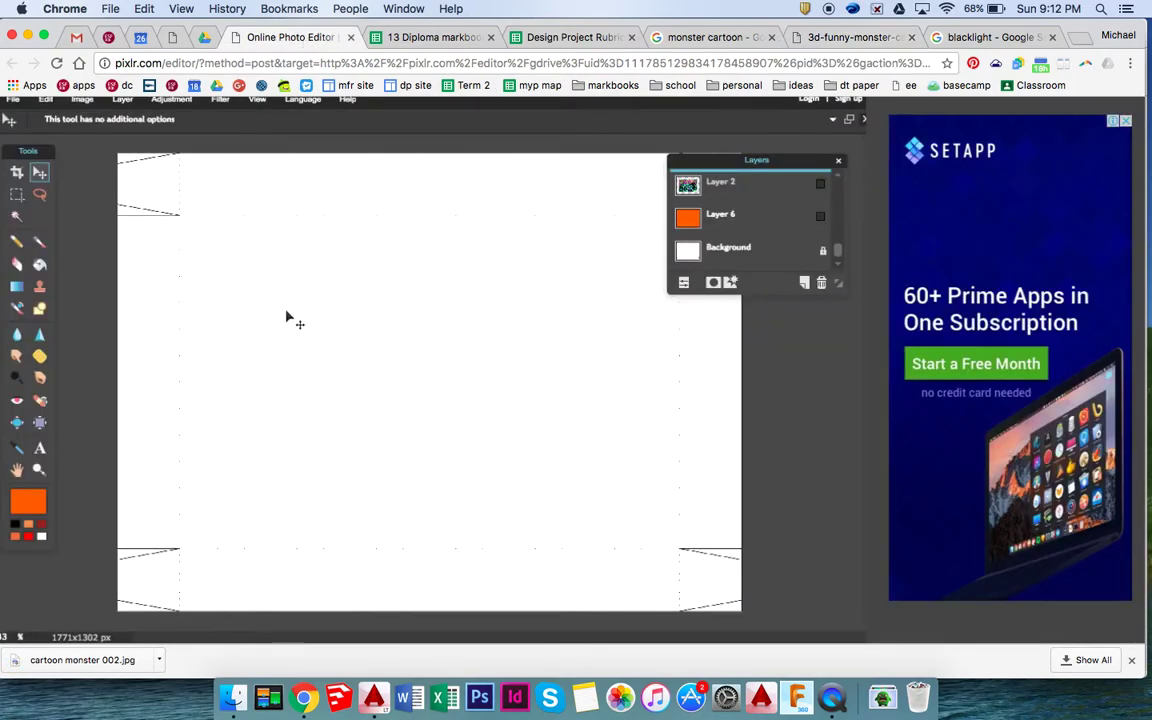
pyautogui.click(13, 103)
pyautogui.click(33, 143)
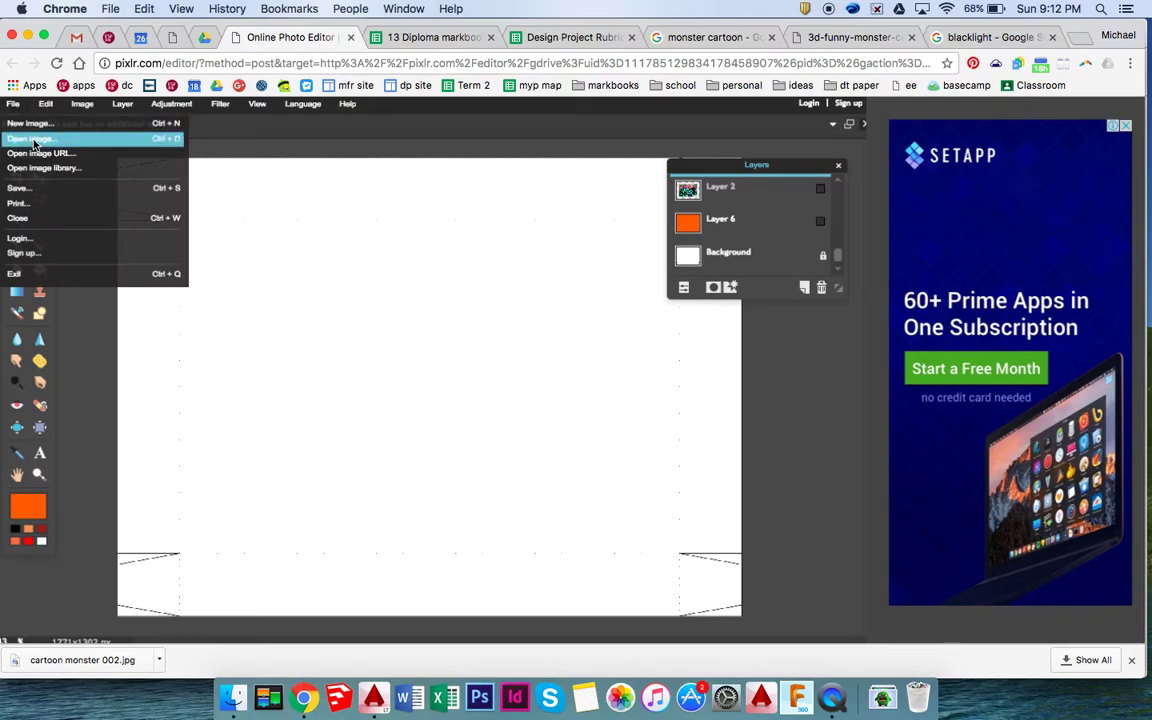
pyautogui.doubleClick(532, 157)
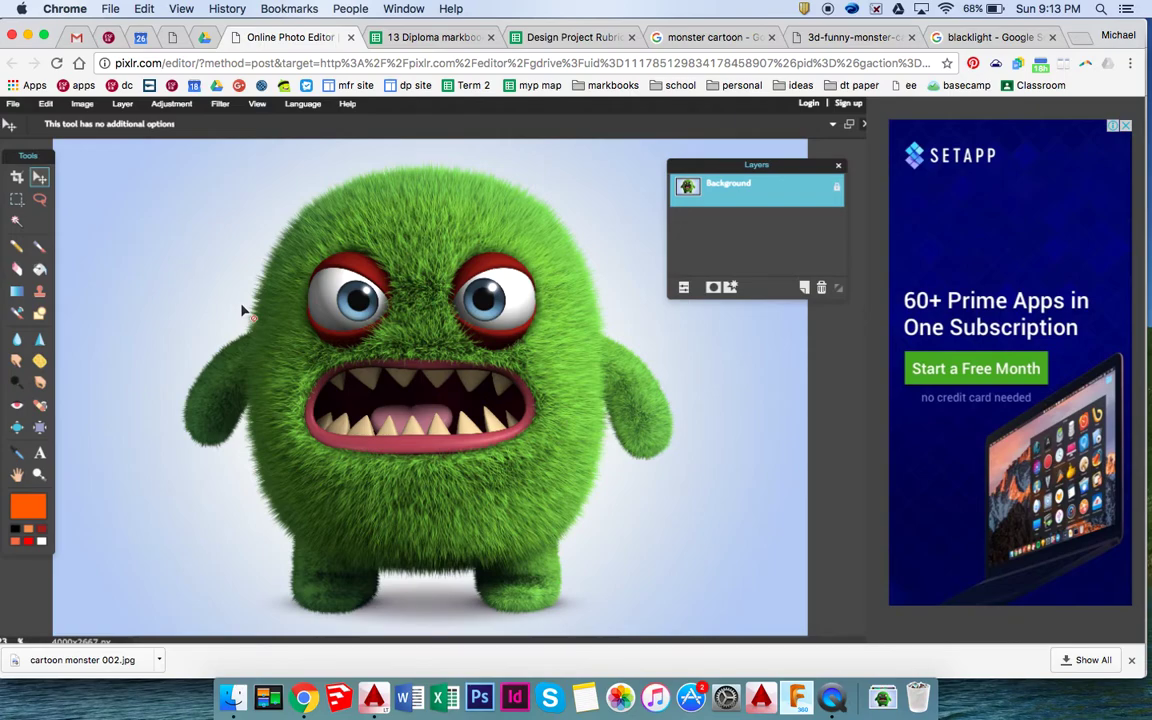
# Select the entire monster image, remove it from its Background layer and hide the layer list
pyautogui.press('super+a')
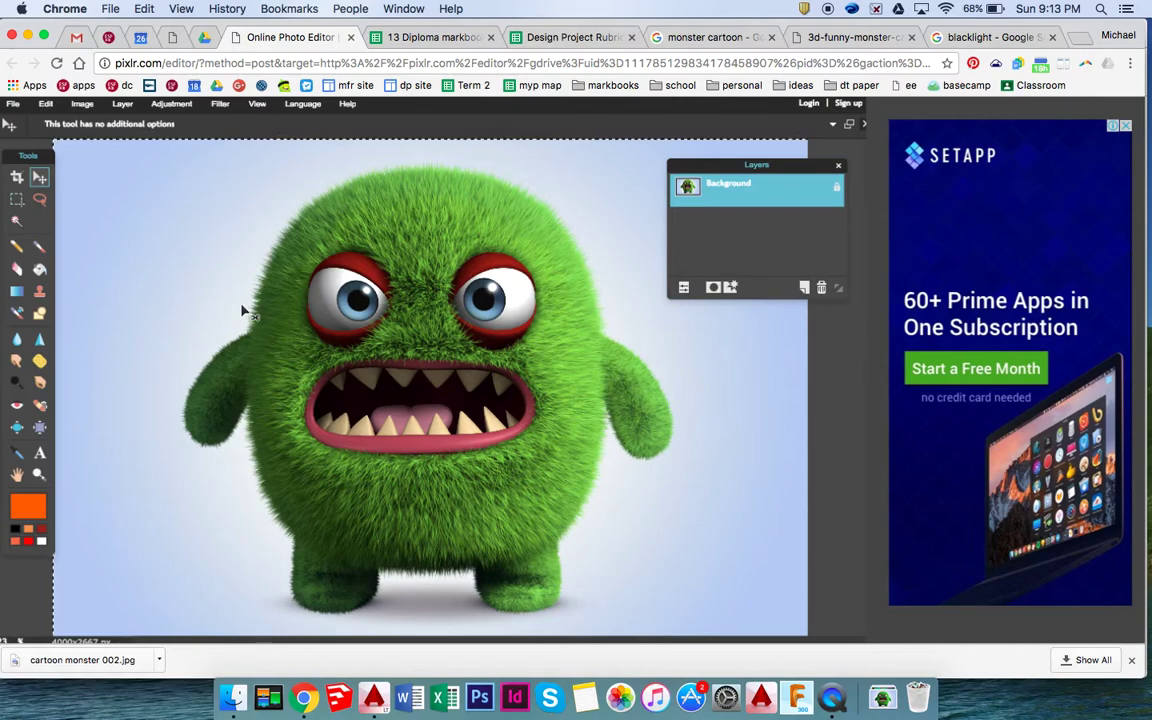
pyautogui.press('Delete')
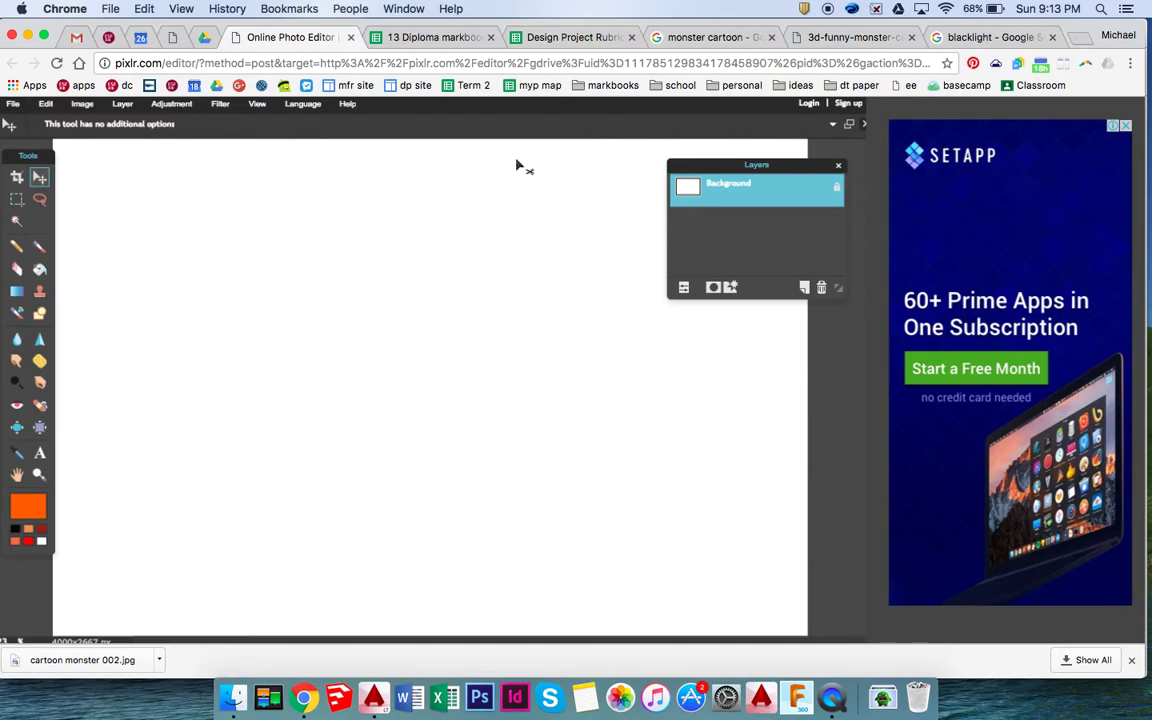
pyautogui.click(838, 165)
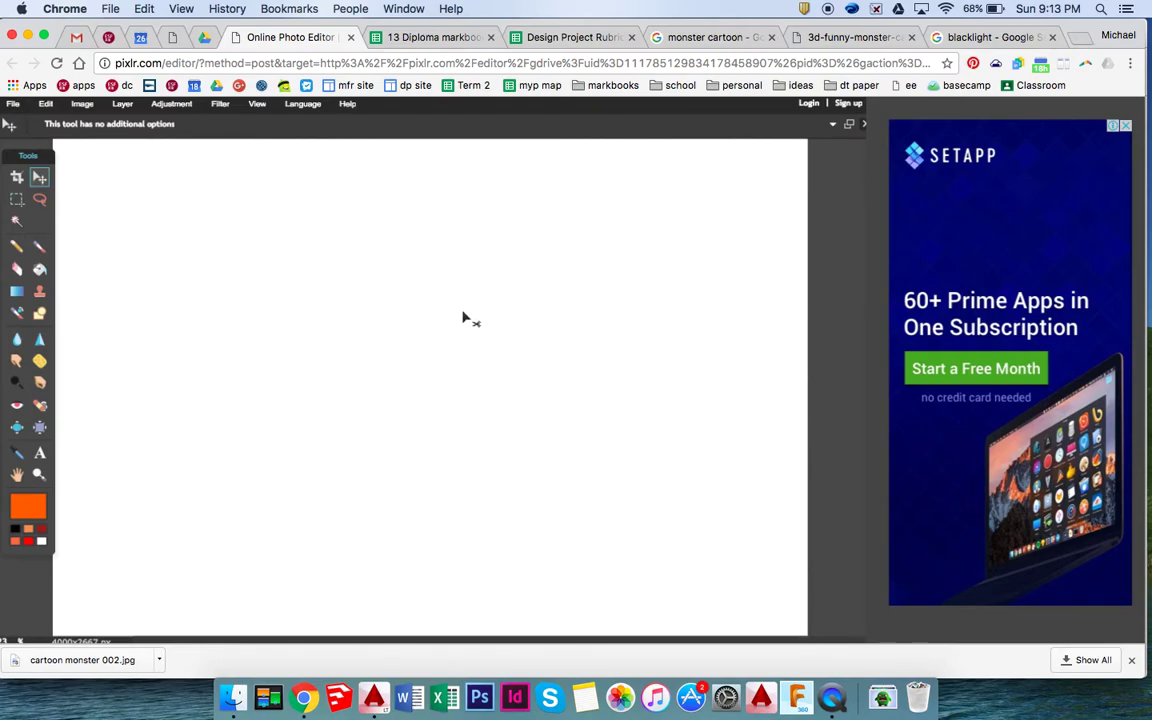
pyautogui.scroll(-1, 417, 403)
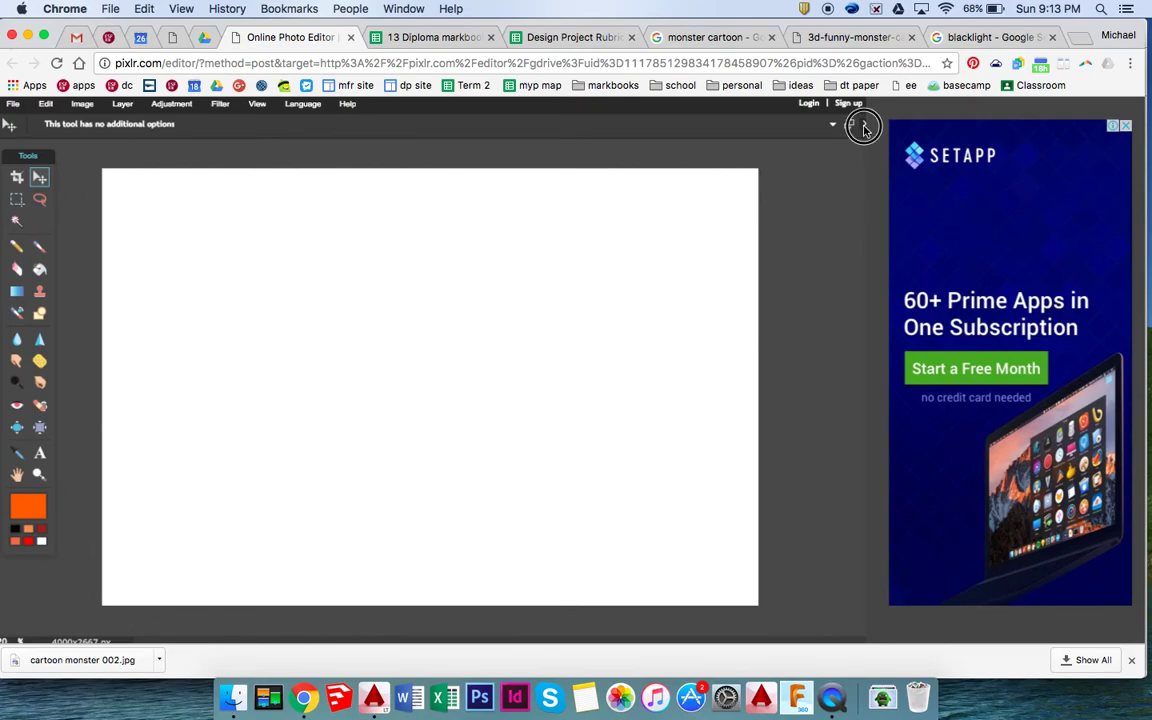
# Return to the box template, paste in the green monster image and shift it slightly down and to the right
pyautogui.click(849, 124)
pyautogui.click(448, 405)
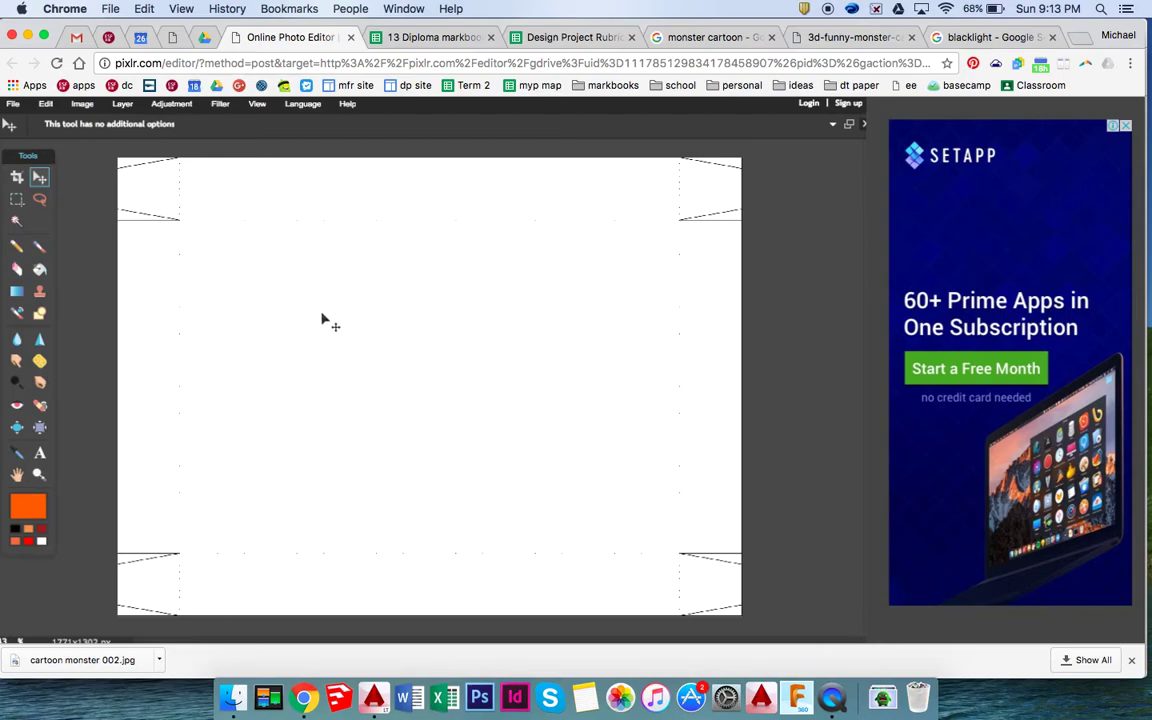
pyautogui.press('super+v')
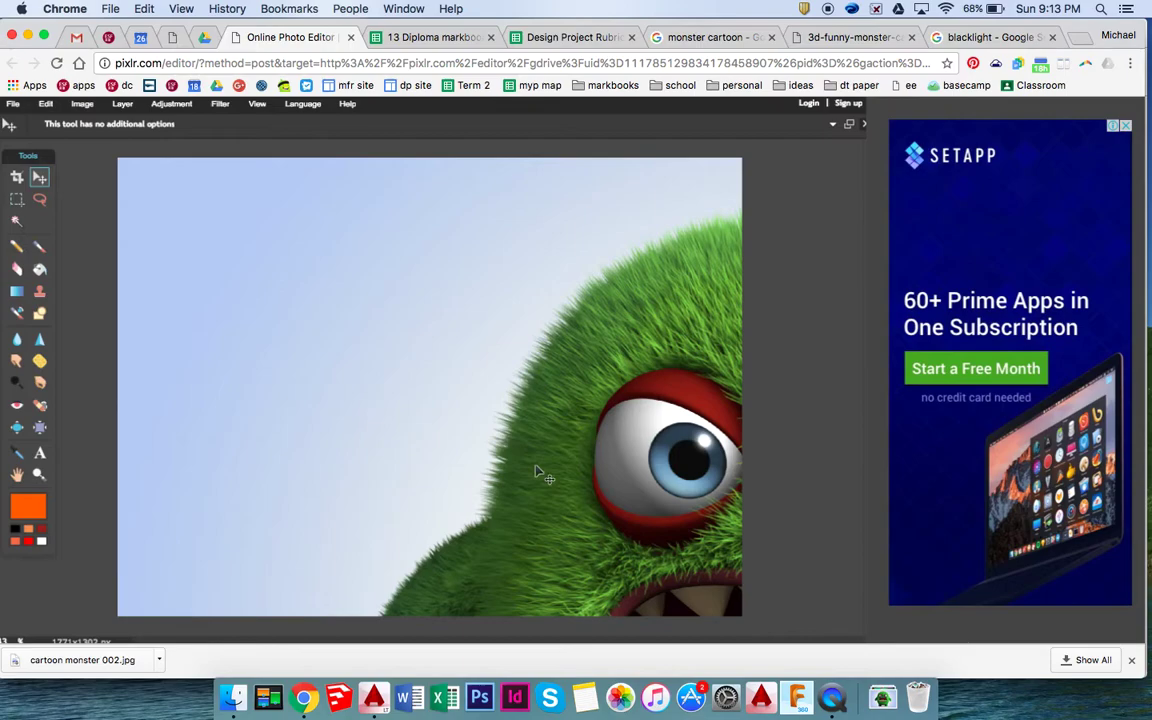
pyautogui.moveTo(490, 395); pyautogui.dragTo(557, 450)
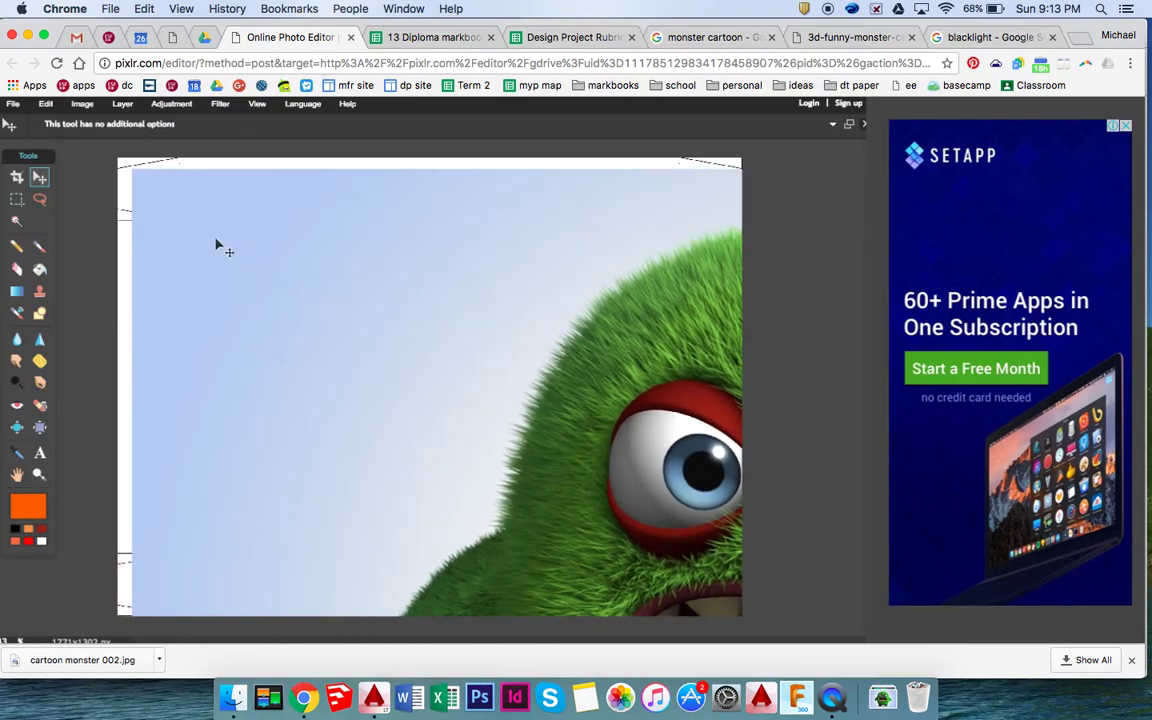
# Free-transform the monster image, shrinking it proportionally and placing it to fill the width of the template's central panel
pyautogui.click(45, 104)
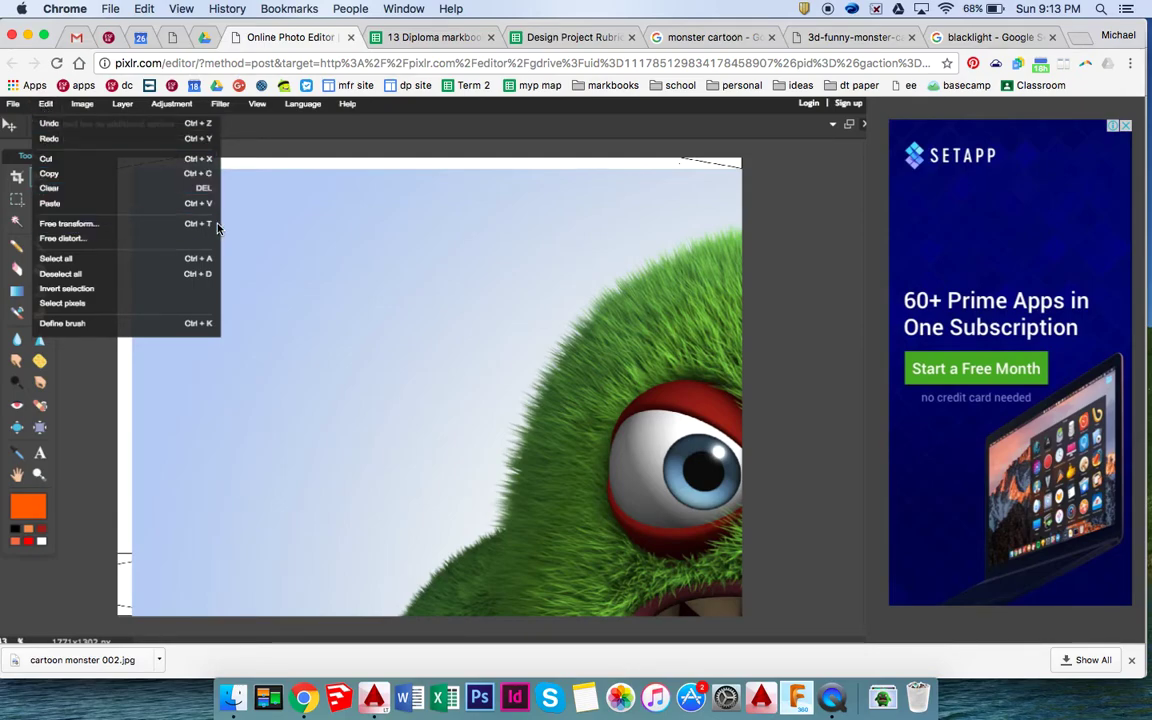
pyautogui.click(310, 251)
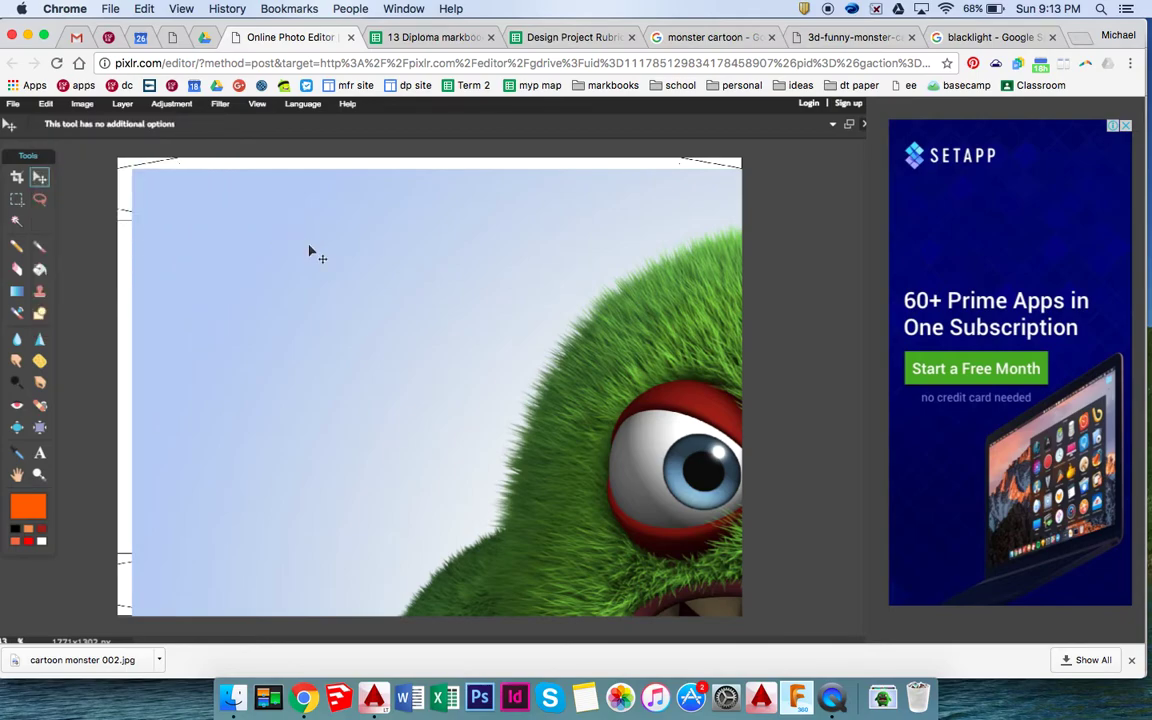
pyautogui.click(310, 252)
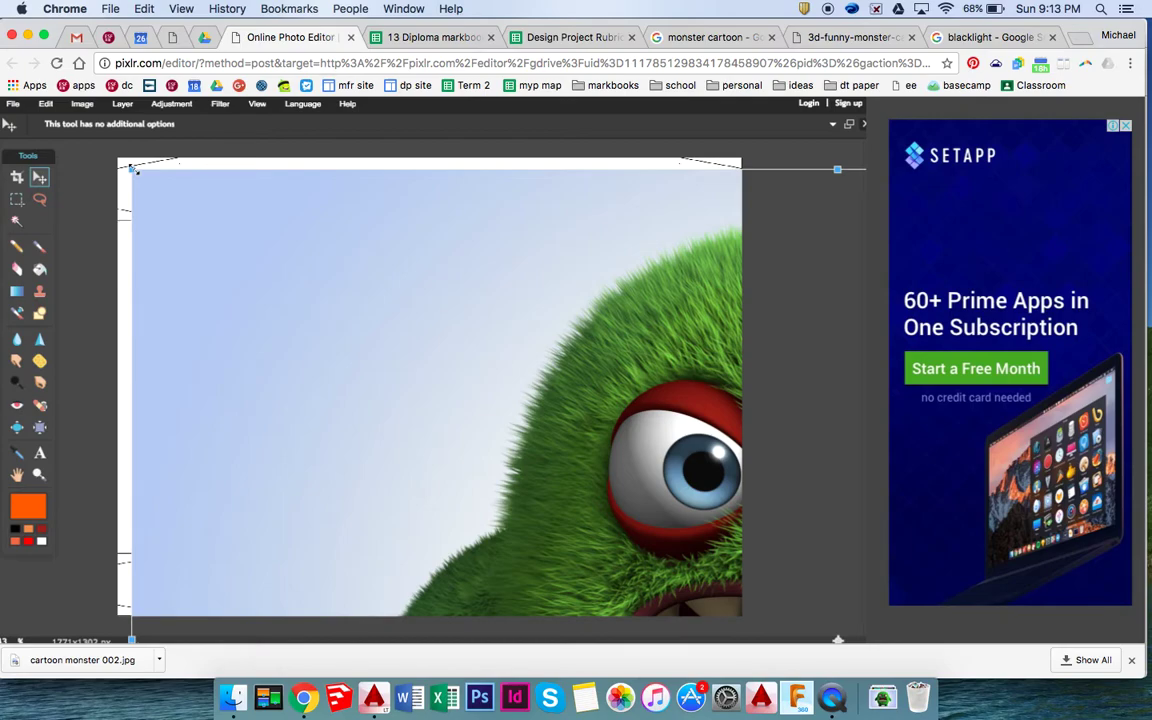
pyautogui.moveTo(131, 169); pyautogui.dragTo(501, 415)
pyautogui.moveTo(630, 505); pyautogui.dragTo(268, 278)
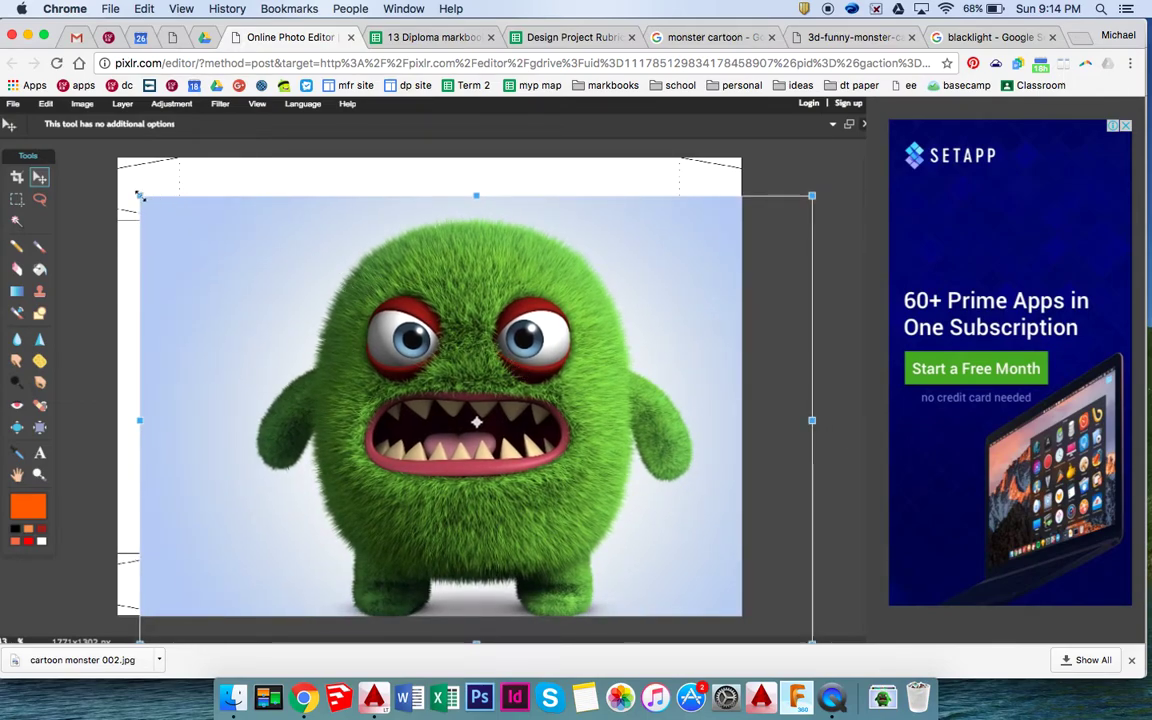
pyautogui.moveTo(139, 196); pyautogui.dragTo(238, 261)
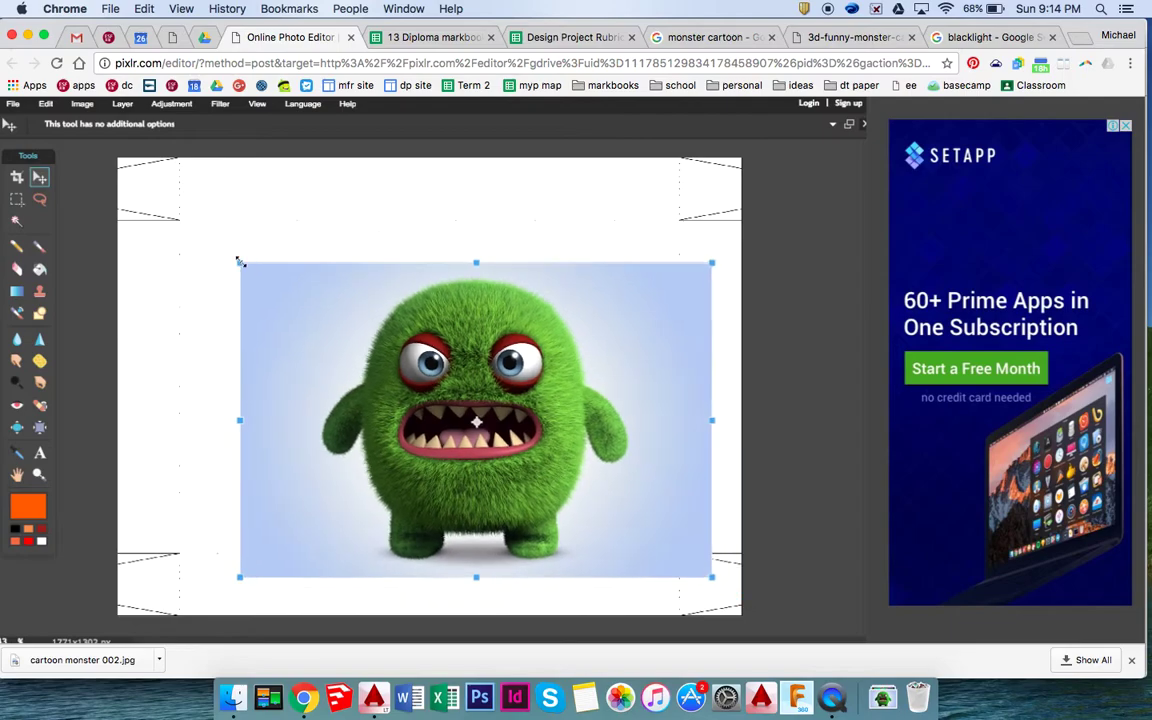
pyautogui.moveTo(400, 348); pyautogui.dragTo(338, 301)
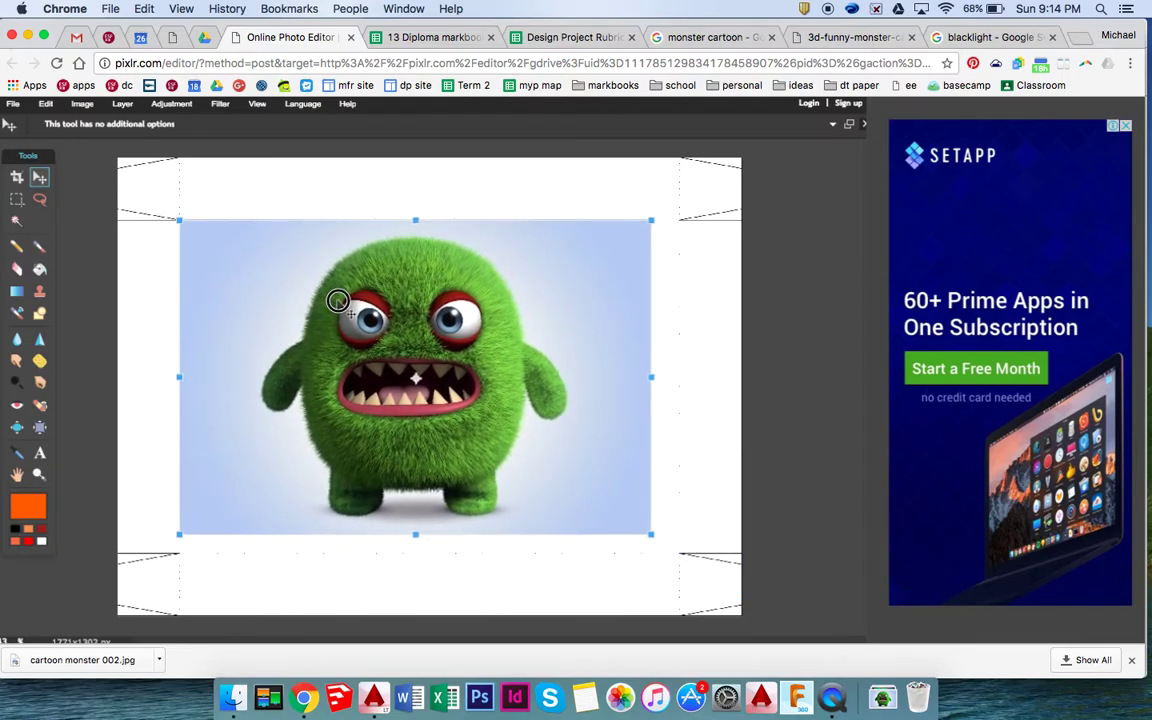
pyautogui.moveTo(651, 537); pyautogui.dragTo(675, 548)
pyautogui.moveTo(505, 370); pyautogui.dragTo(518, 372)
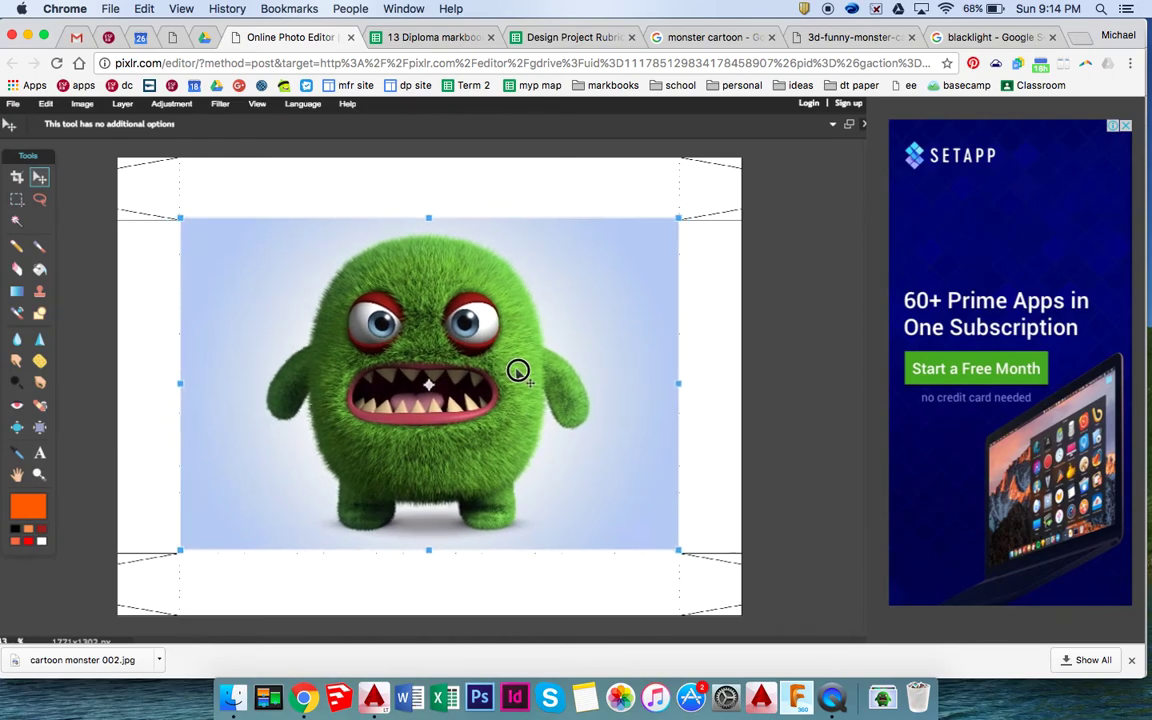
pyautogui.press('Return')
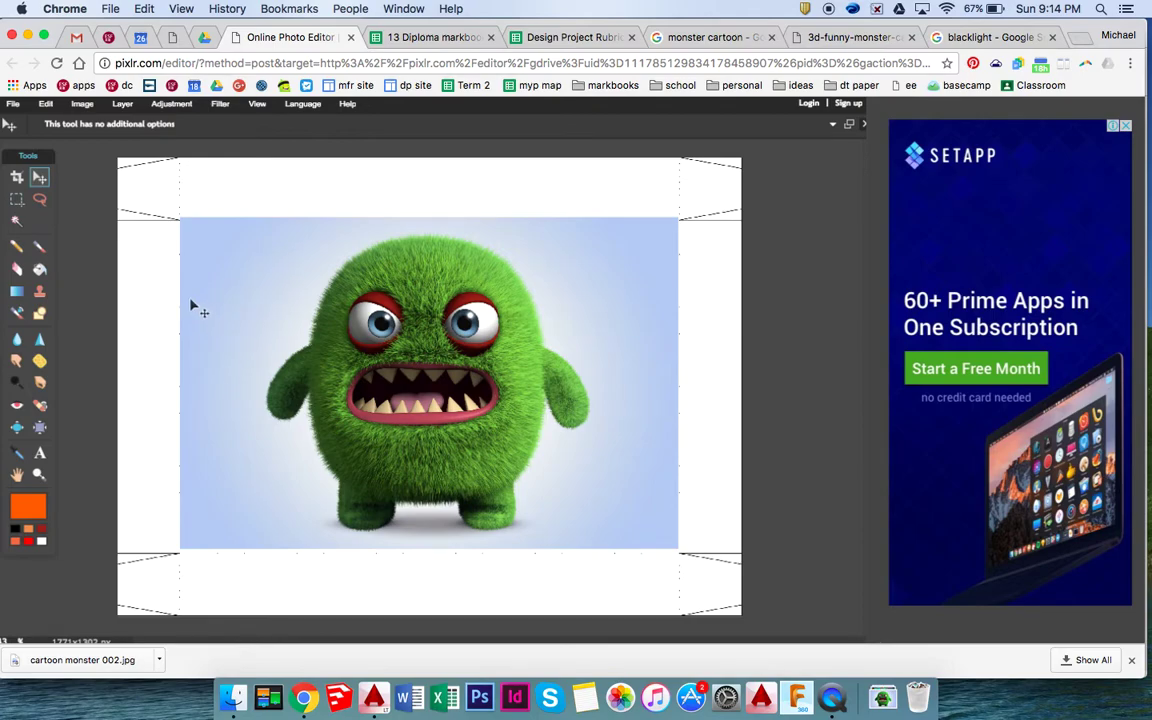
# Try selecting the blue background with the Magic Wand at tolerances 50, 20 and 90, clearing each selection
pyautogui.click(18, 224)
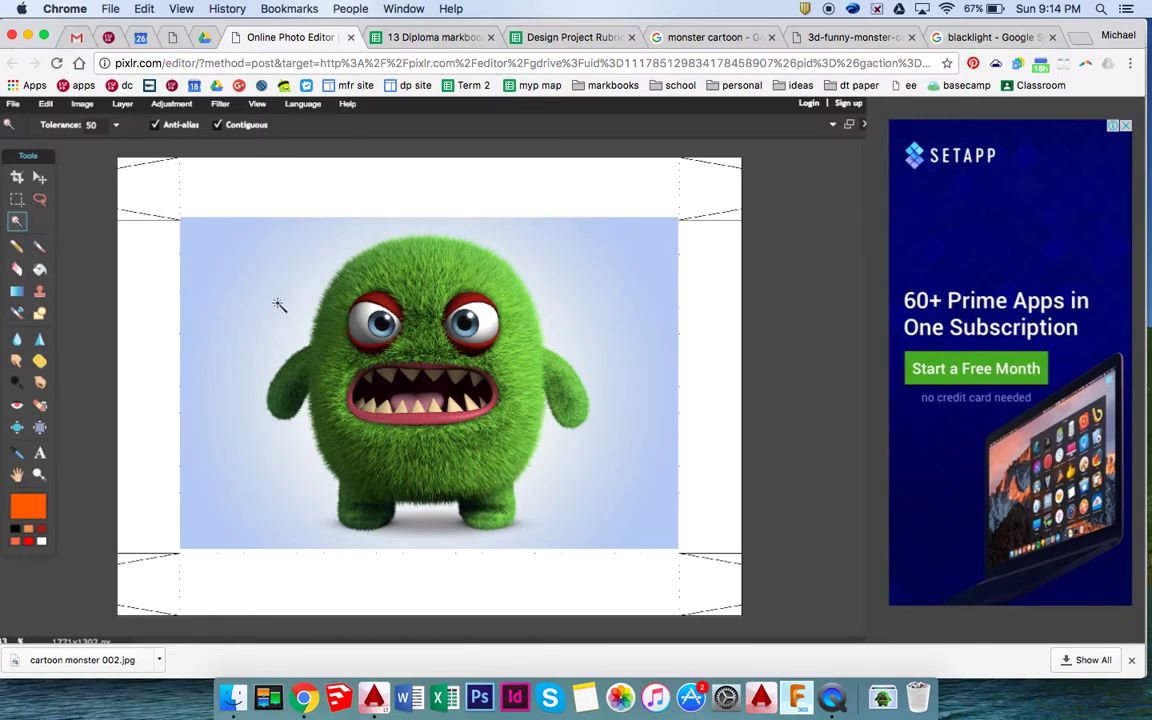
pyautogui.click(296, 325)
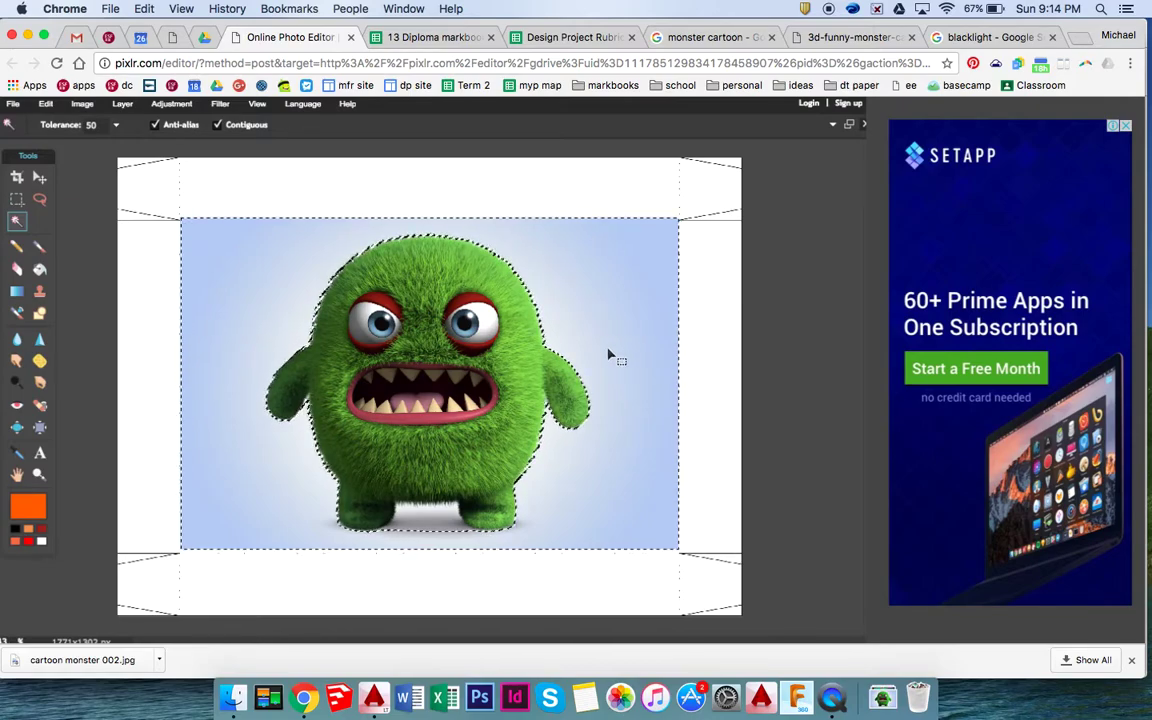
pyautogui.click(276, 281)
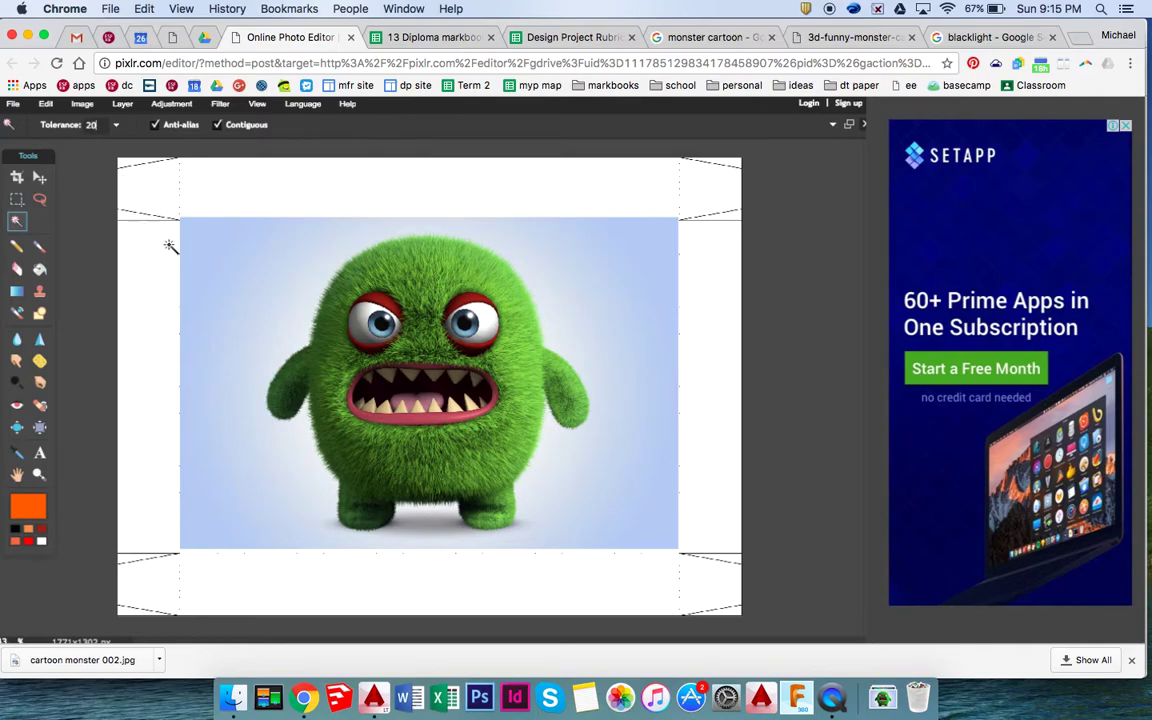
pyautogui.click(265, 296)
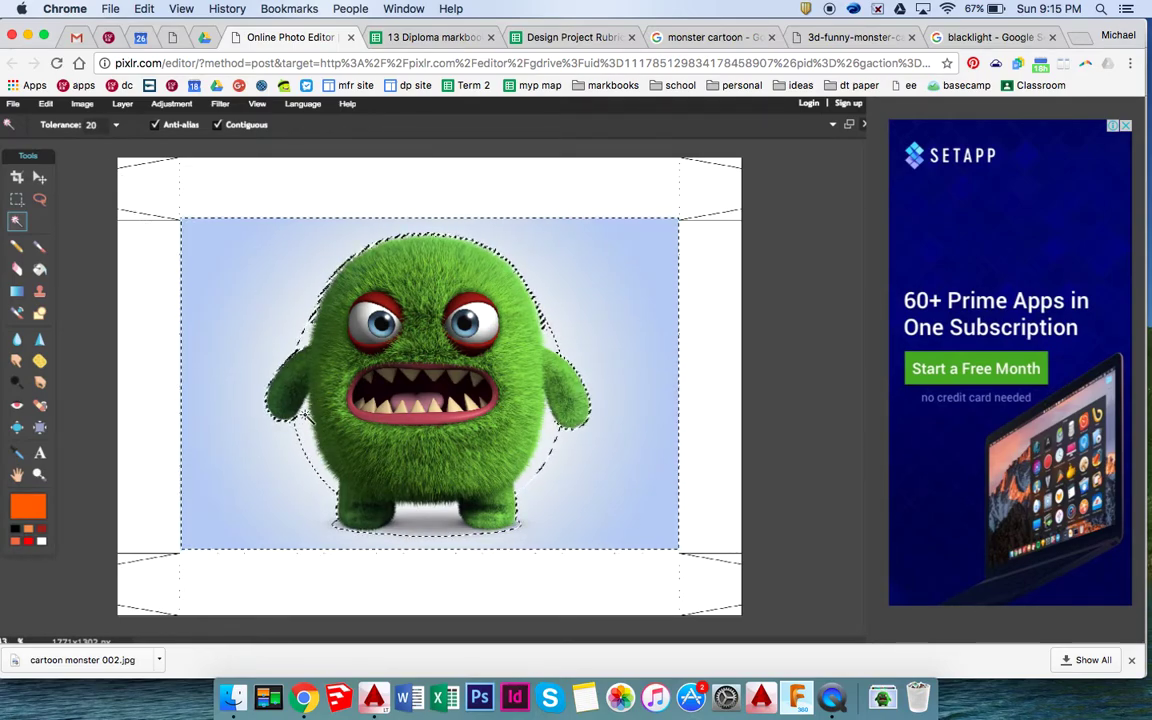
pyautogui.press('super+d')
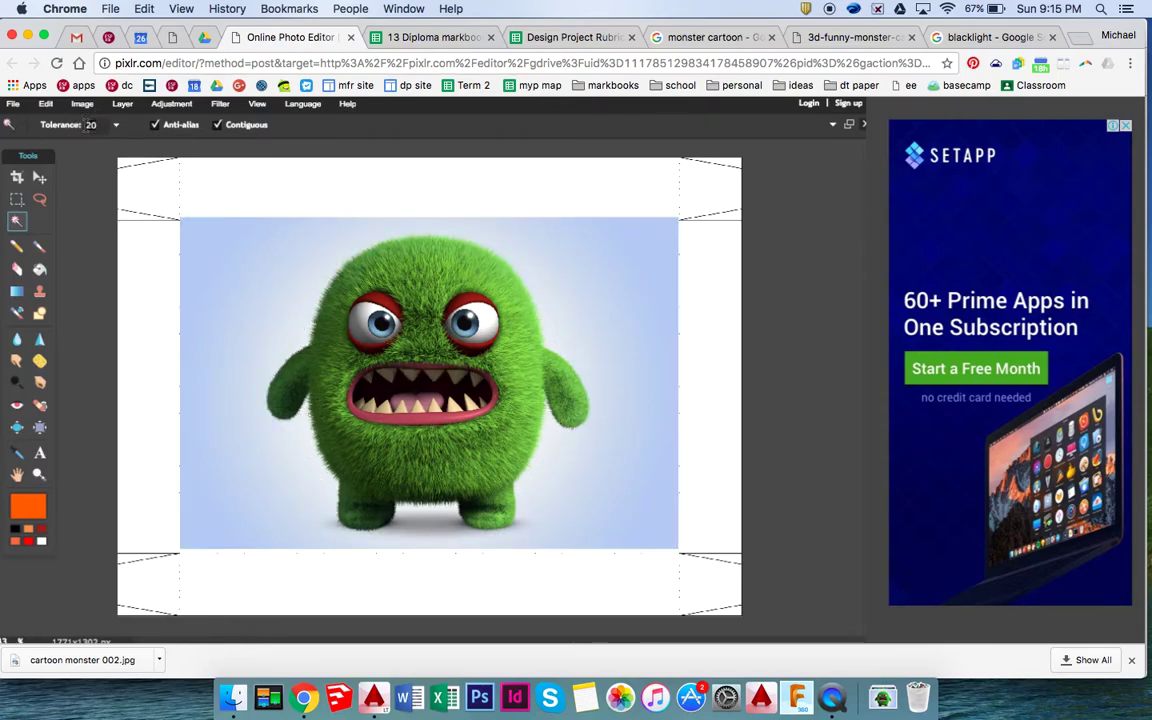
pyautogui.press('Return')
pyautogui.click(283, 285)
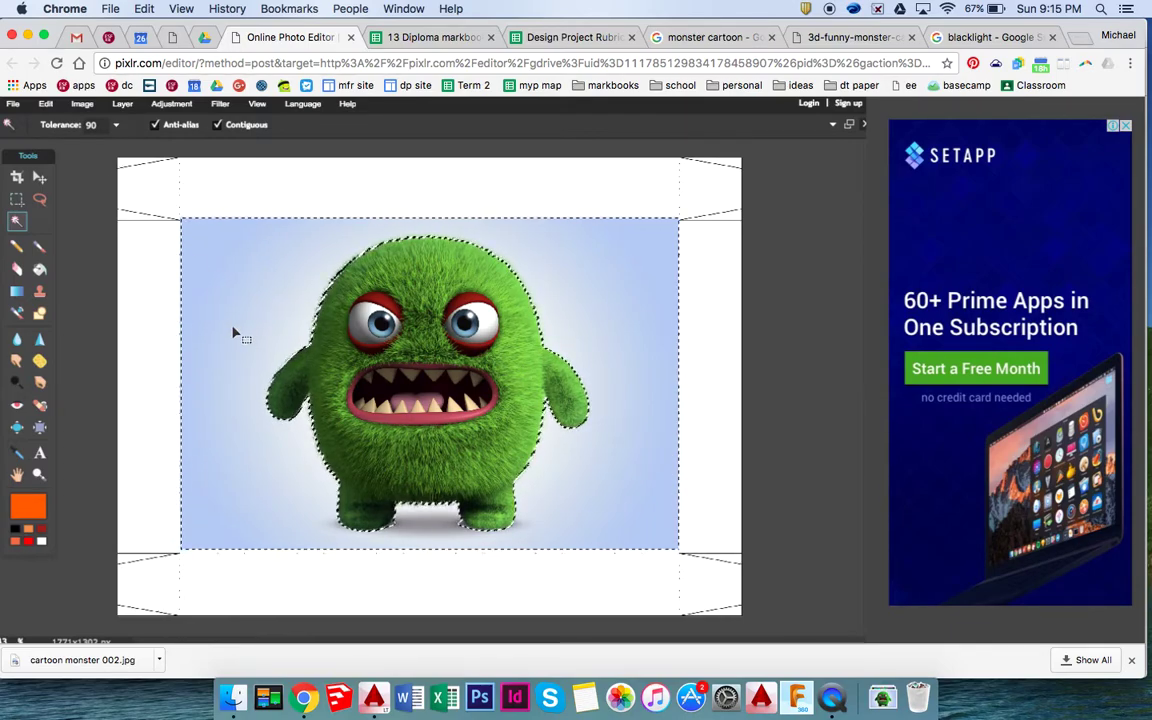
pyautogui.press('super+d')
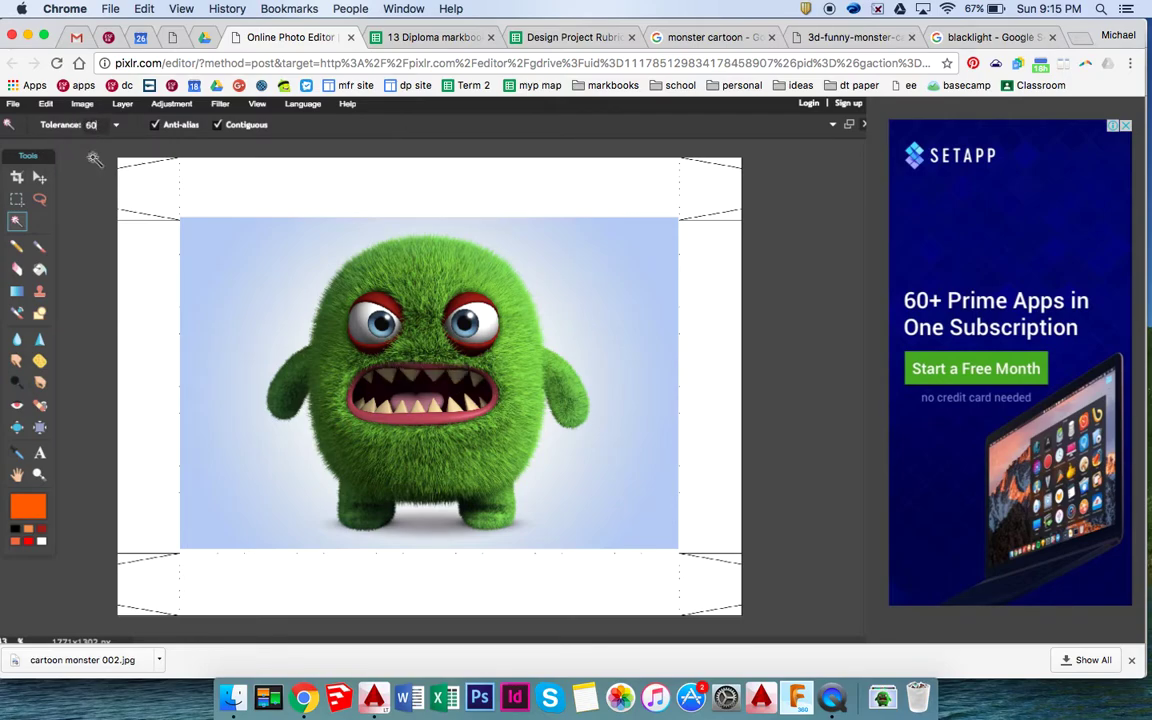
# Wand-select the blue background at tolerance 60, add the area between the feet at tolerance 30, and delete the selection
pyautogui.click(310, 304)
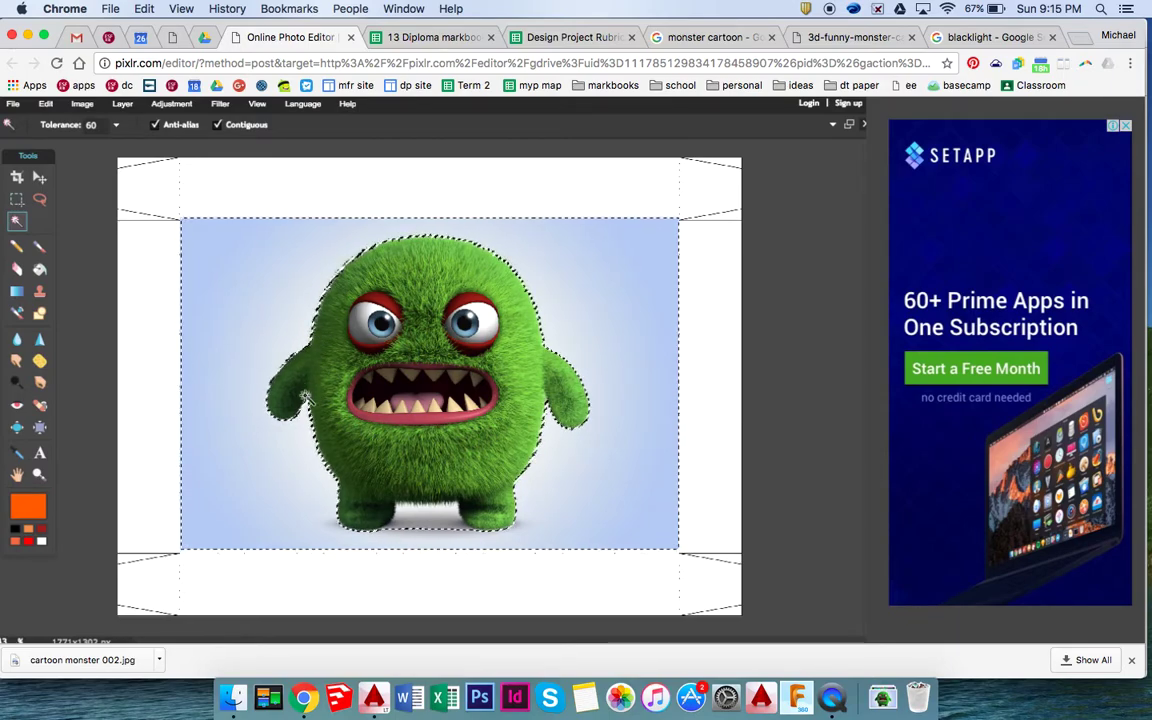
pyautogui.keyDown('shift'); pyautogui.click(423, 522); pyautogui.keyUp('shift')
pyautogui.keyDown('alt'); pyautogui.click(452, 518); pyautogui.keyUp('alt')
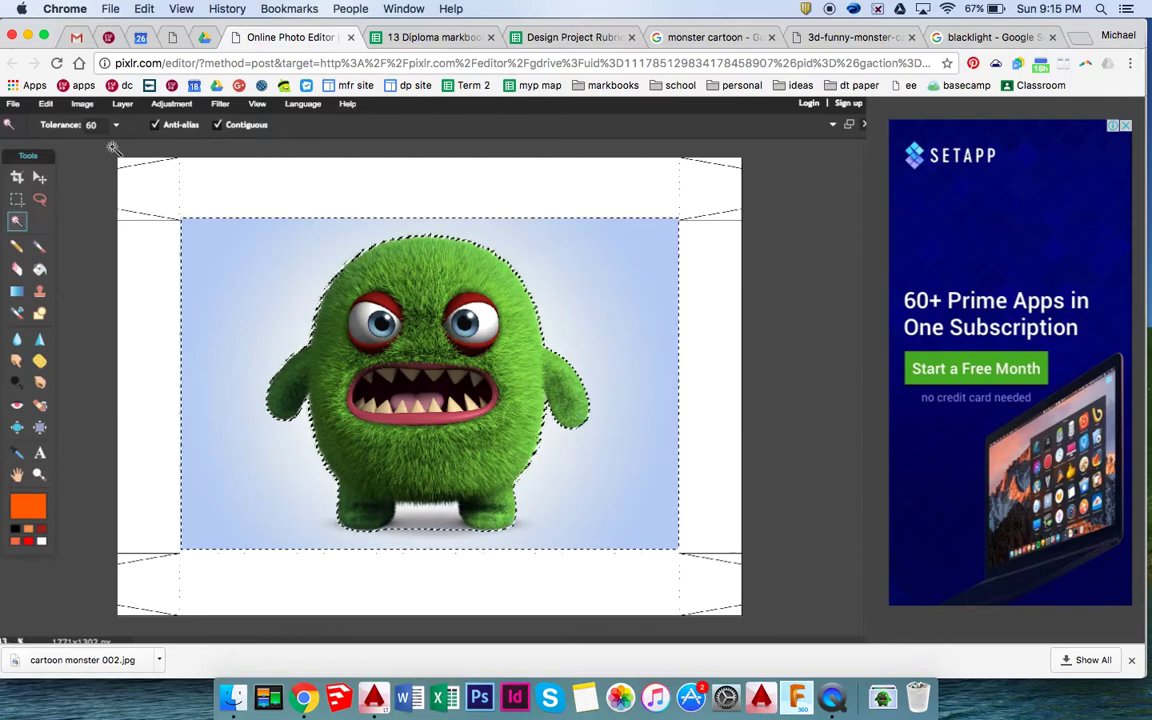
pyautogui.doubleClick(91, 125)
pyautogui.write('30')
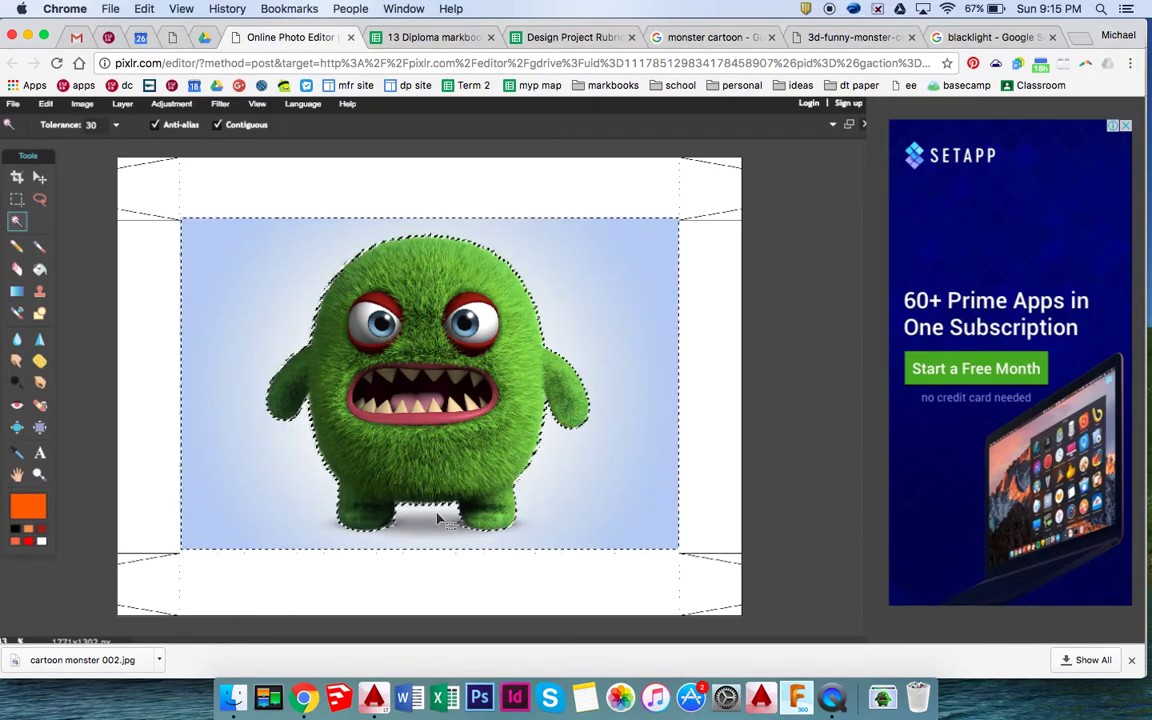
pyautogui.press('Delete')
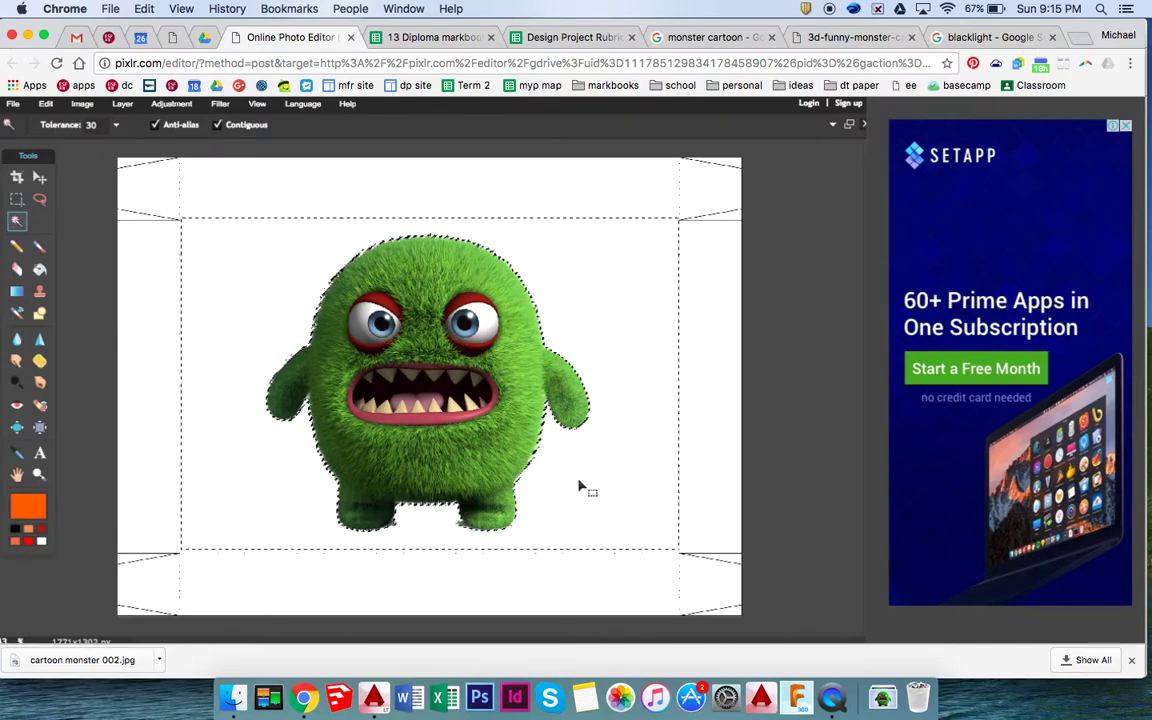
pyautogui.press('super+d')
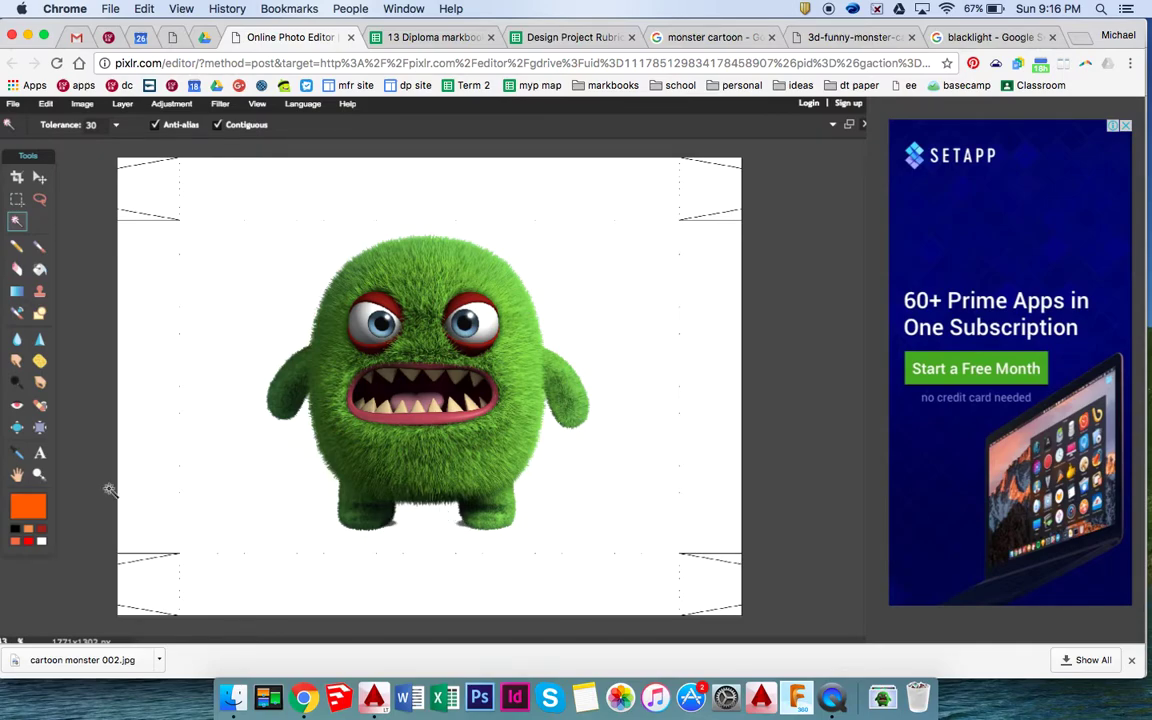
# Erase the leftover grey shadow along the inner edge of the monster's left-hand foot with the size 20 eraser
pyautogui.click(40, 476)
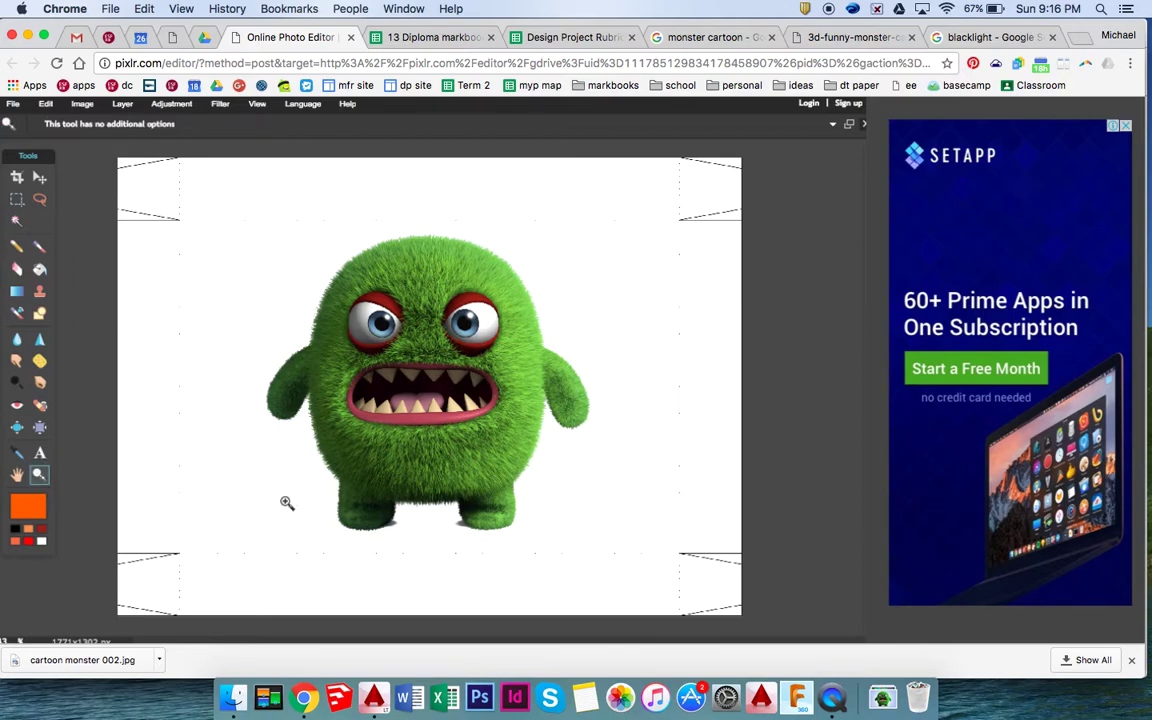
pyautogui.click(426, 519)
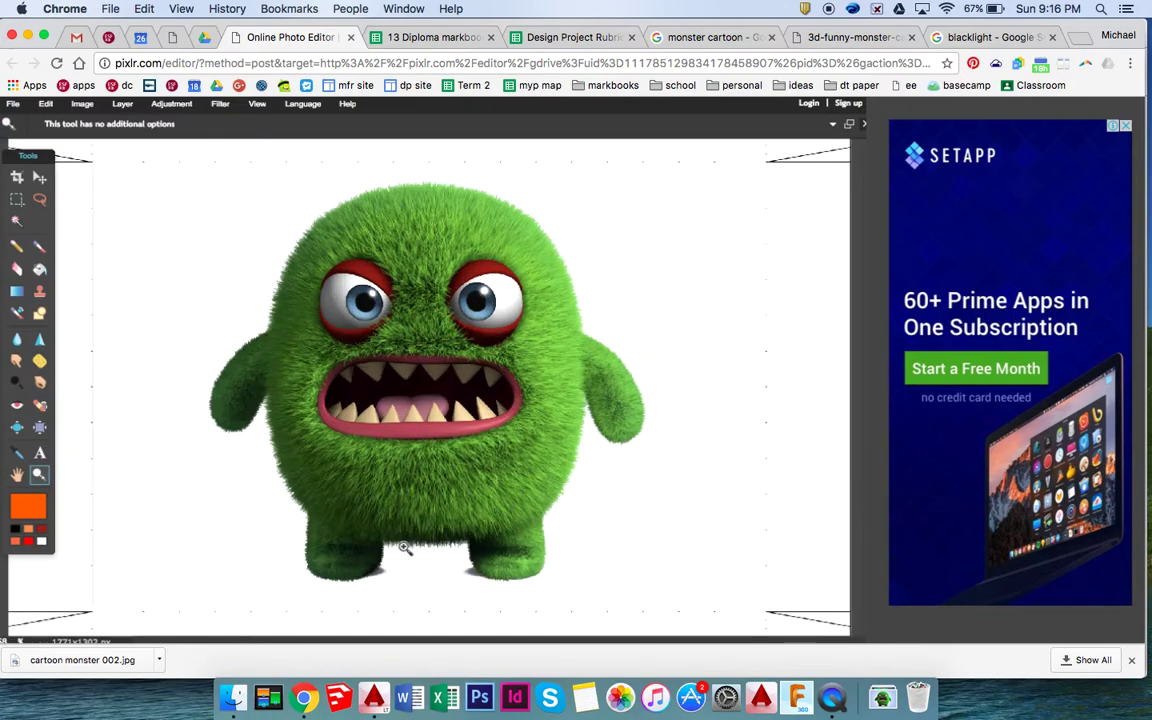
pyautogui.click(402, 562)
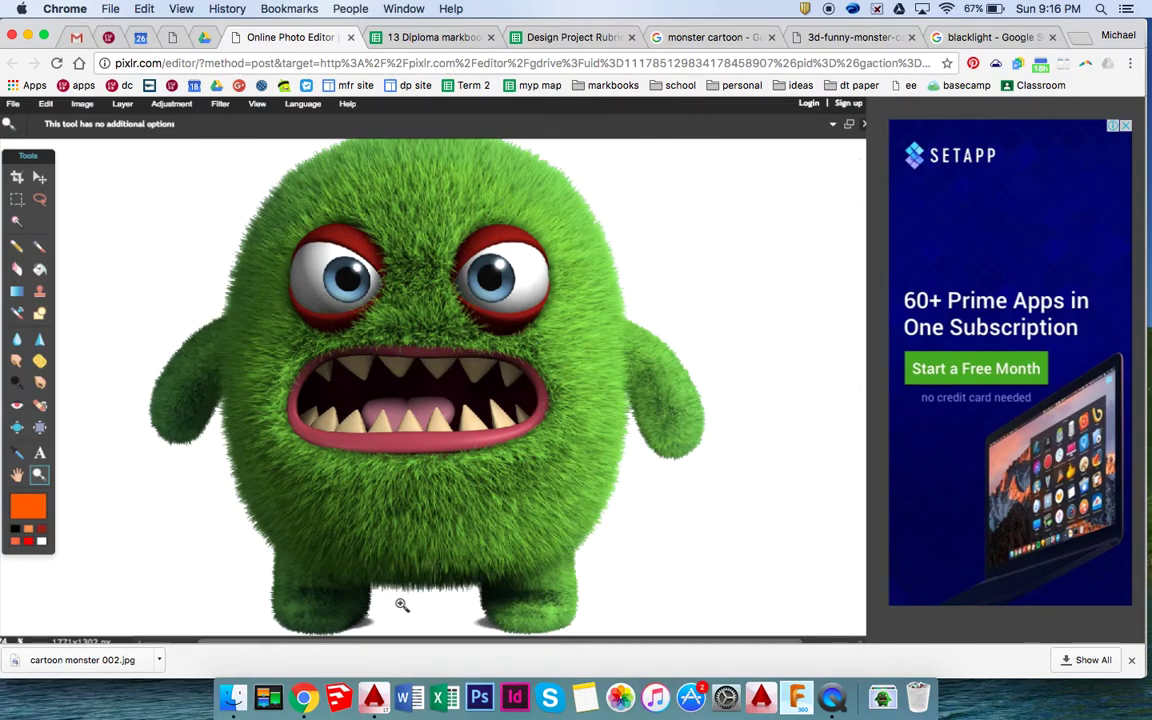
pyautogui.click(406, 605)
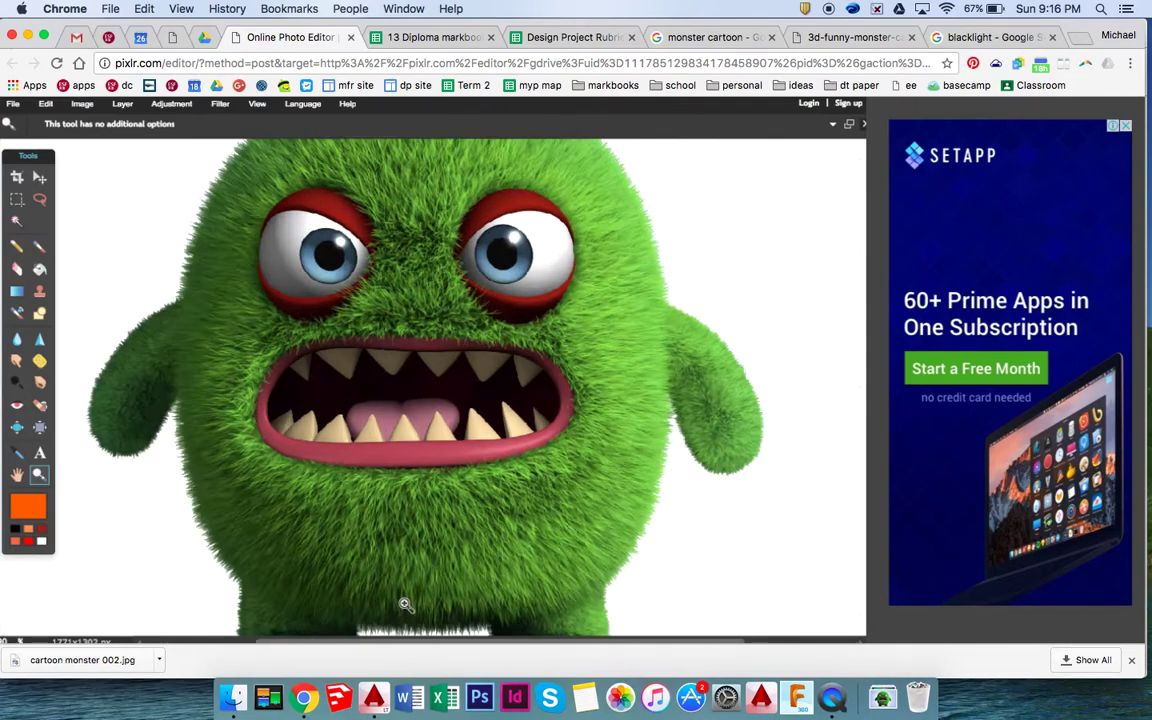
pyautogui.click(16, 476)
pyautogui.moveTo(346, 556); pyautogui.dragTo(342, 342)
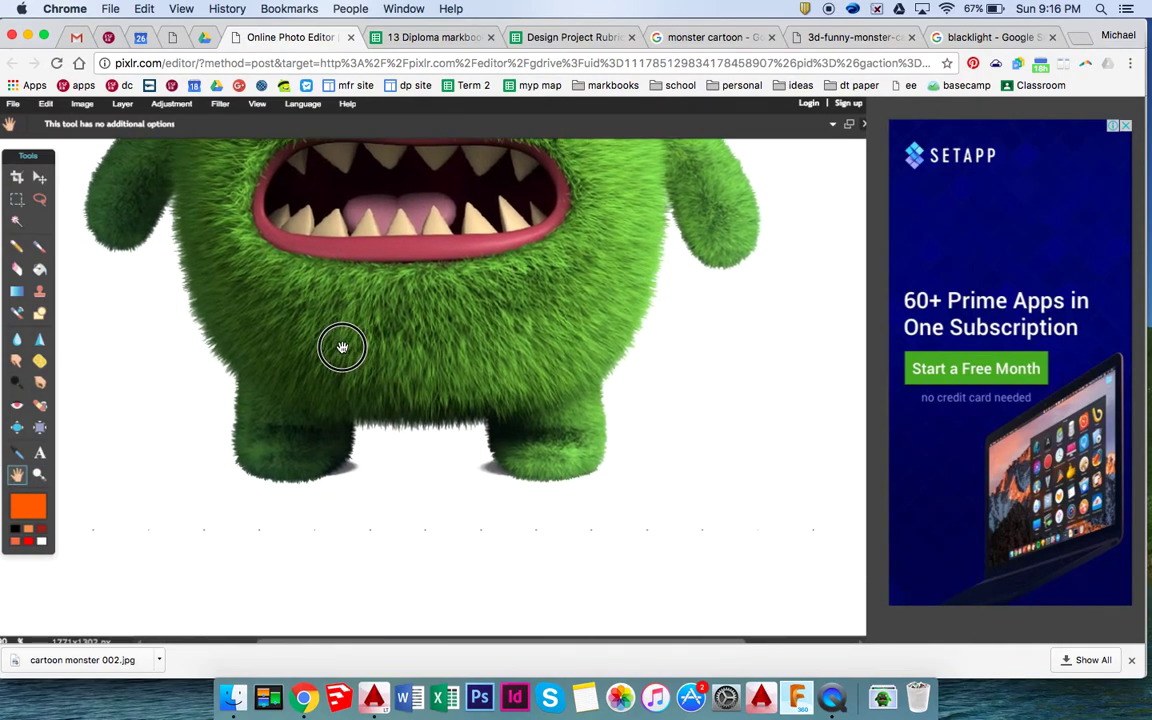
pyautogui.click(39, 475)
pyautogui.click(357, 465)
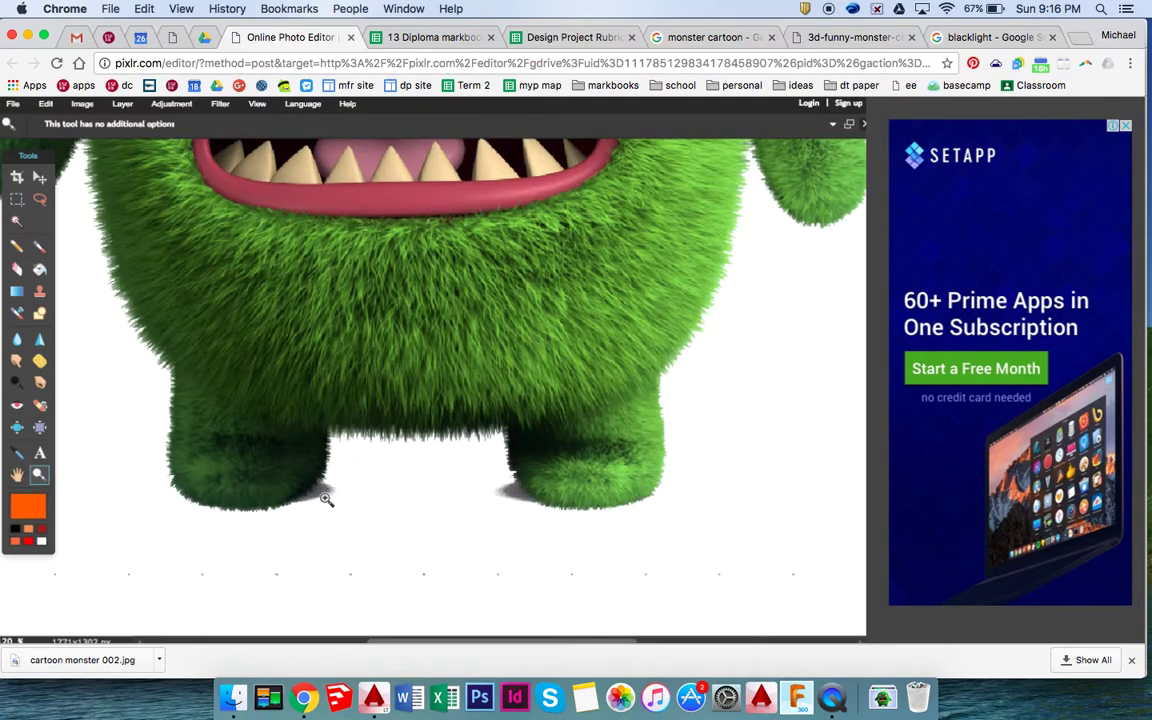
pyautogui.click(328, 497)
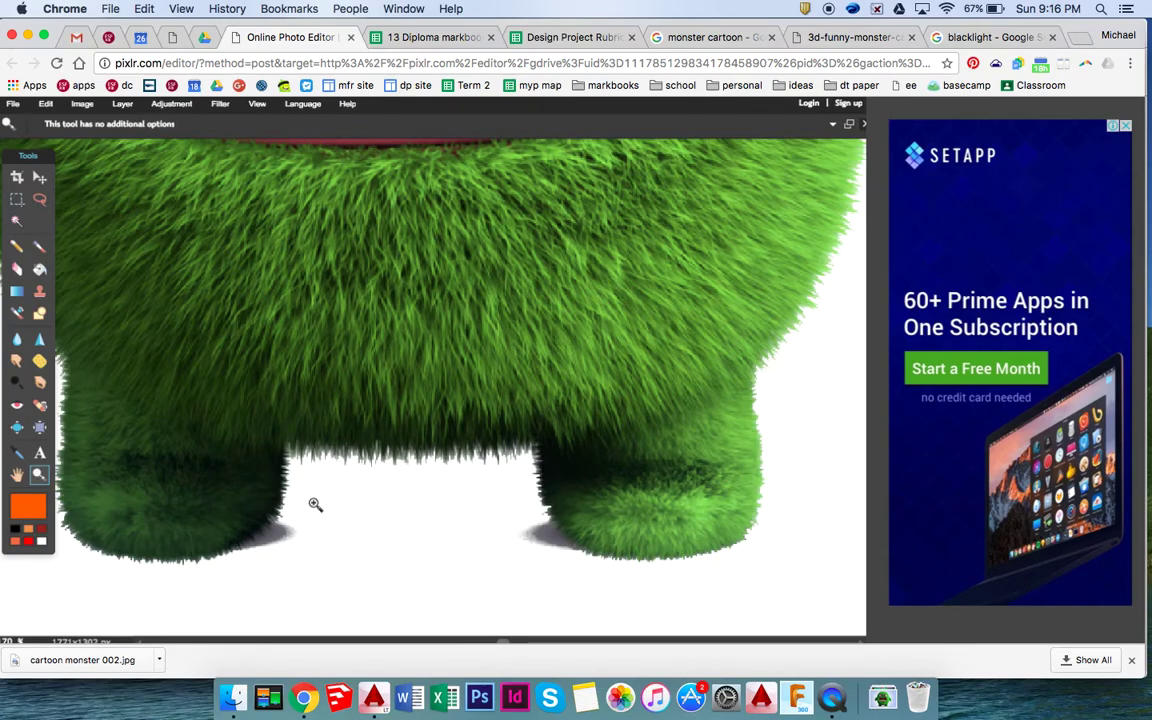
pyautogui.keyDown('alt'); pyautogui.click(315, 505); pyautogui.keyUp('alt')
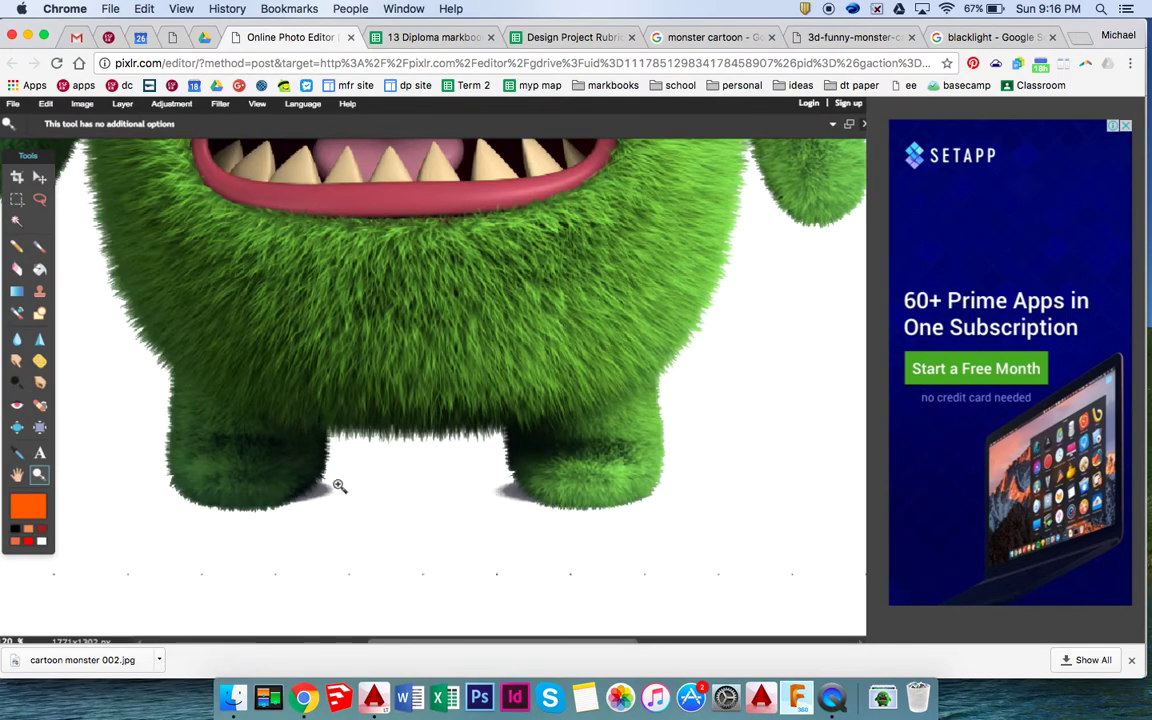
pyautogui.click(335, 483)
pyautogui.click(314, 517)
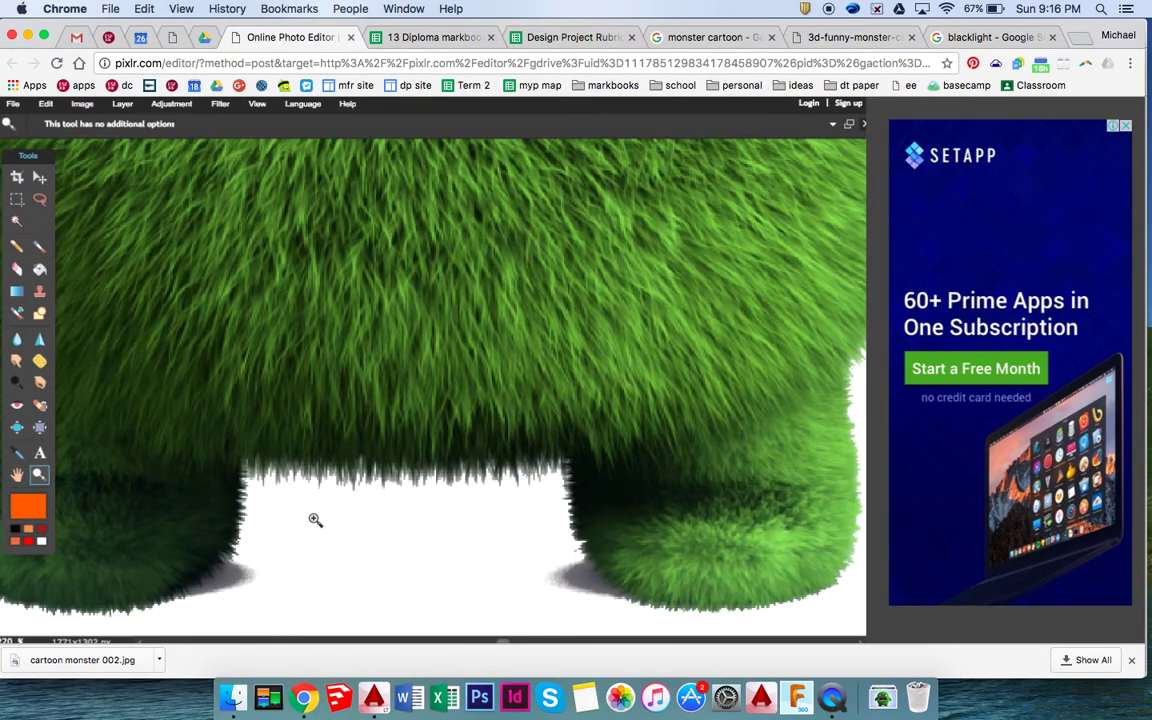
pyautogui.click(18, 269)
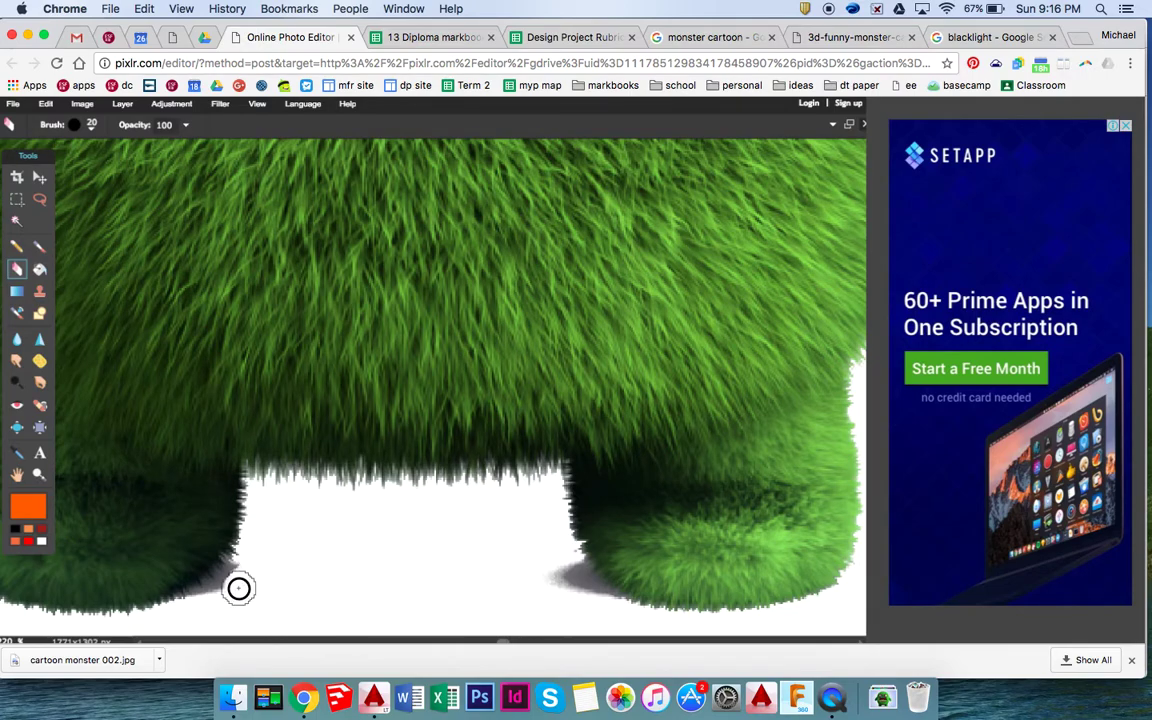
pyautogui.moveTo(224, 588); pyautogui.dragTo(203, 602)
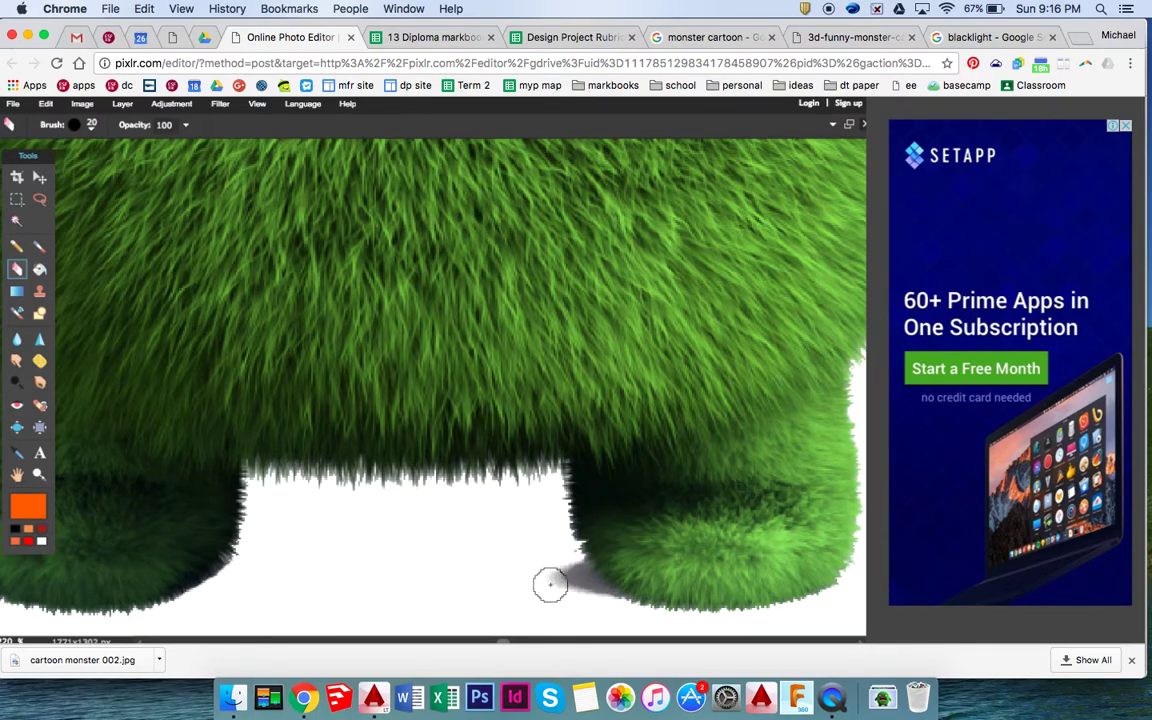
# Try the eraser's round size 15, flower-shaped size 85 and star-shaped size 60 brushes
pyautogui.click(92, 125)
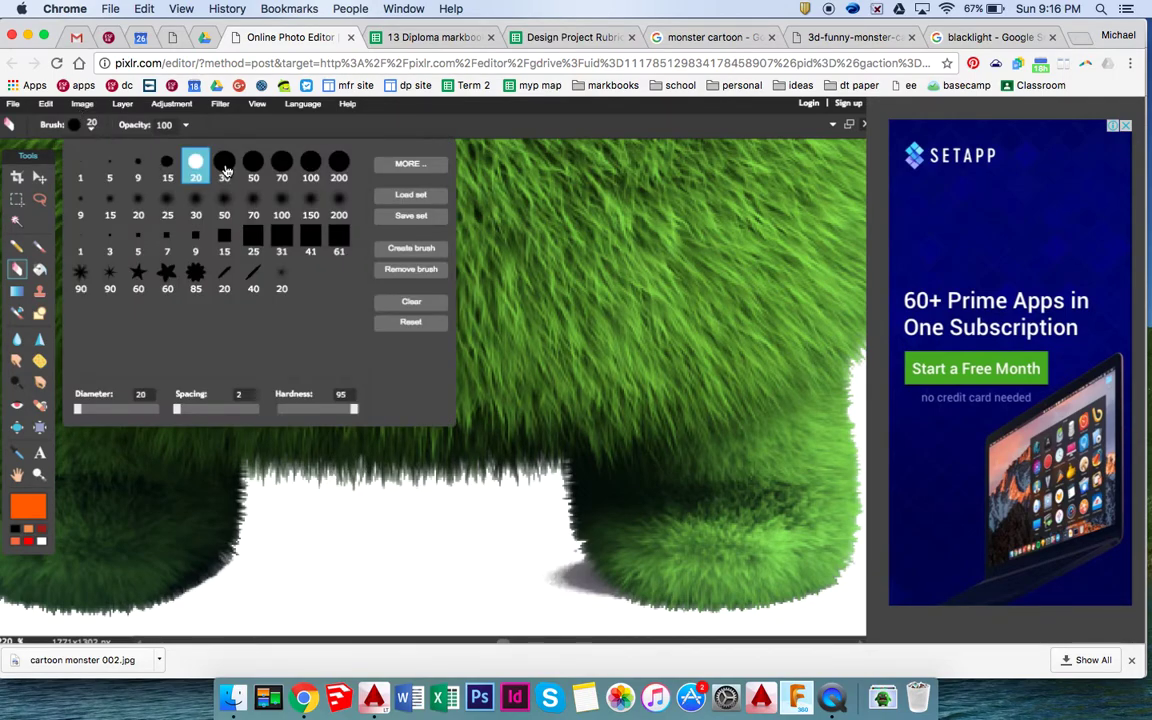
pyautogui.click(168, 163)
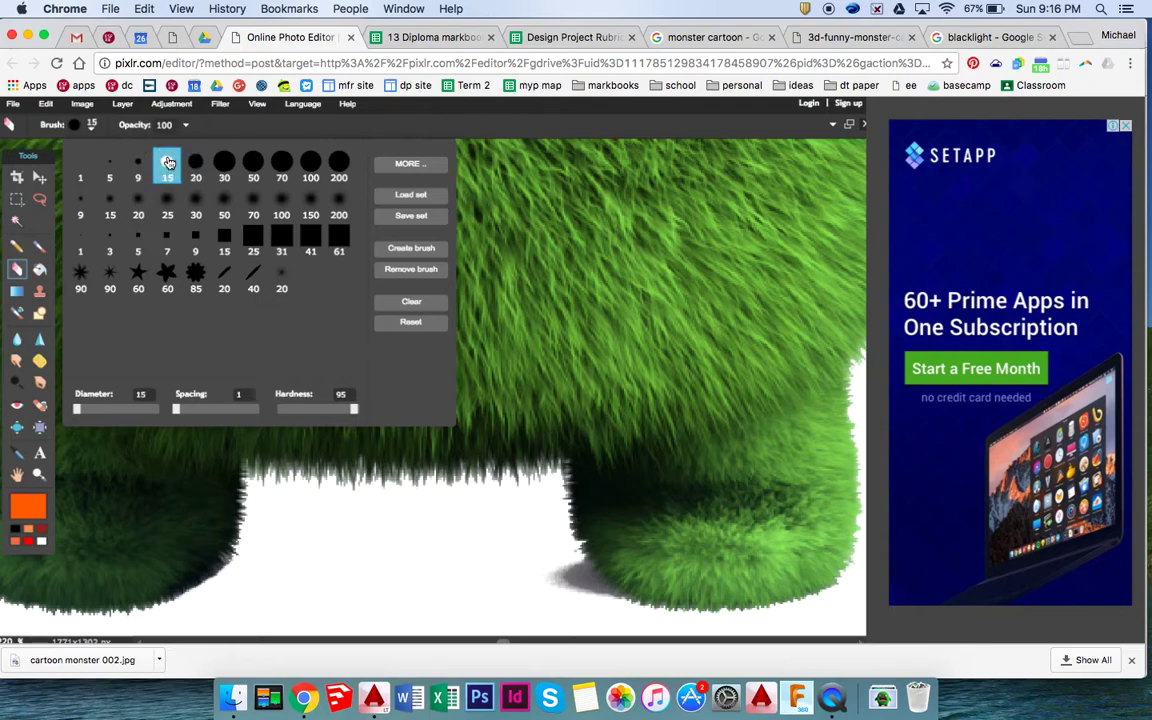
pyautogui.click(195, 270)
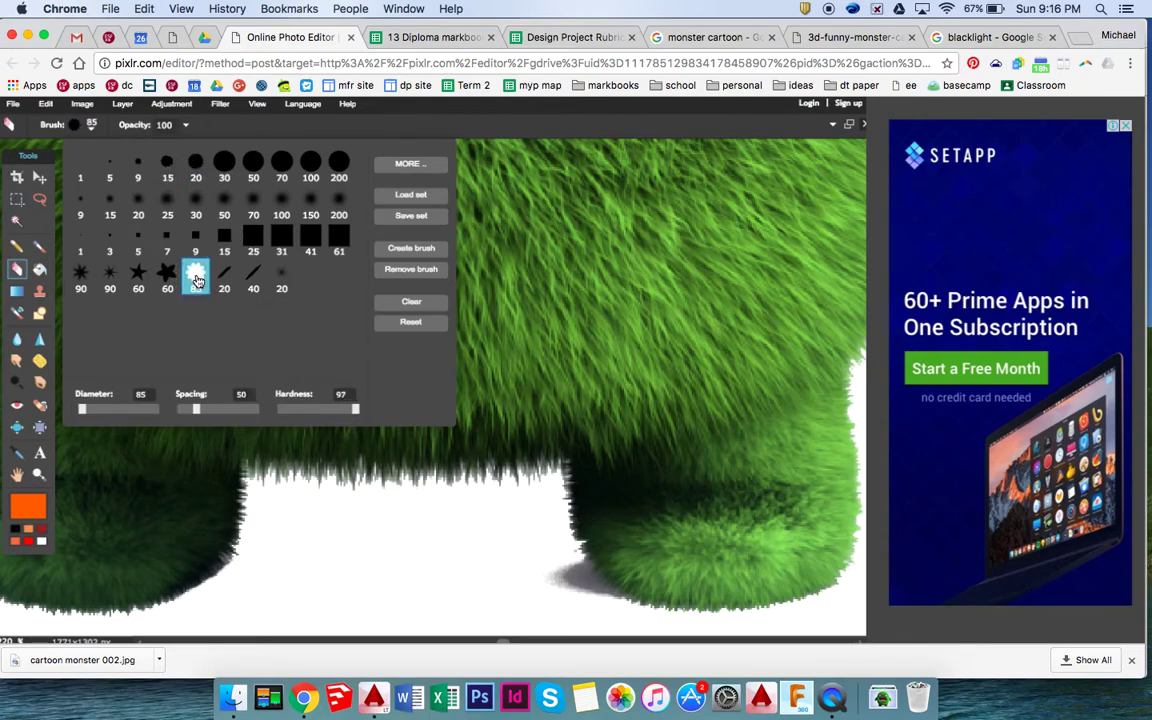
pyautogui.click(137, 272)
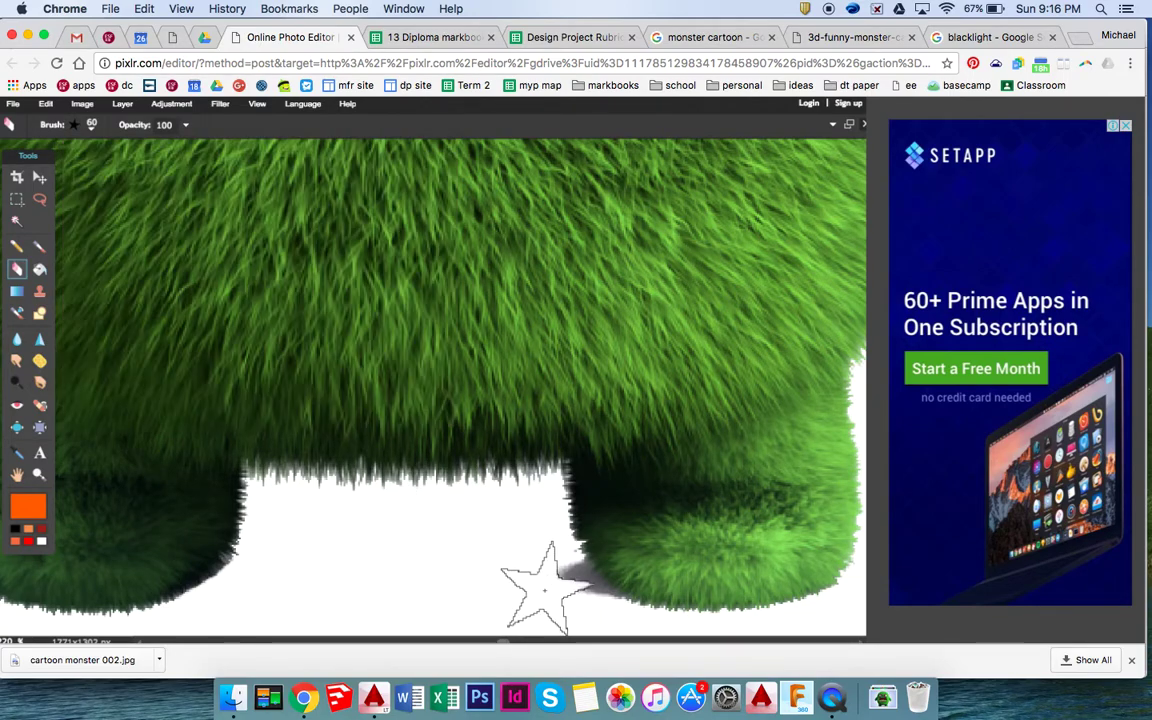
# Erase the grey shadow along the inner edge of the monster's right-hand foot with the round size 20 eraser
pyautogui.click(90, 126)
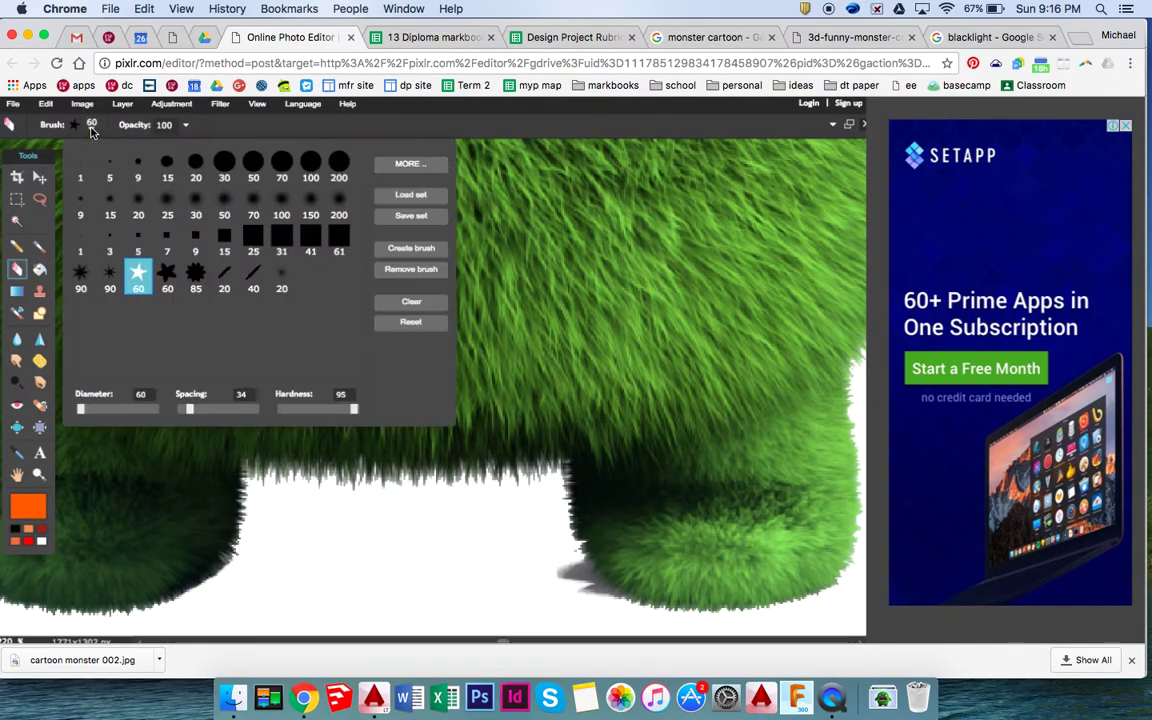
pyautogui.click(196, 162)
pyautogui.moveTo(568, 578)
pyautogui.mouseDown()
pyautogui.moveTo(605, 608)
pyautogui.moveTo(568, 569)
pyautogui.mouseUp()
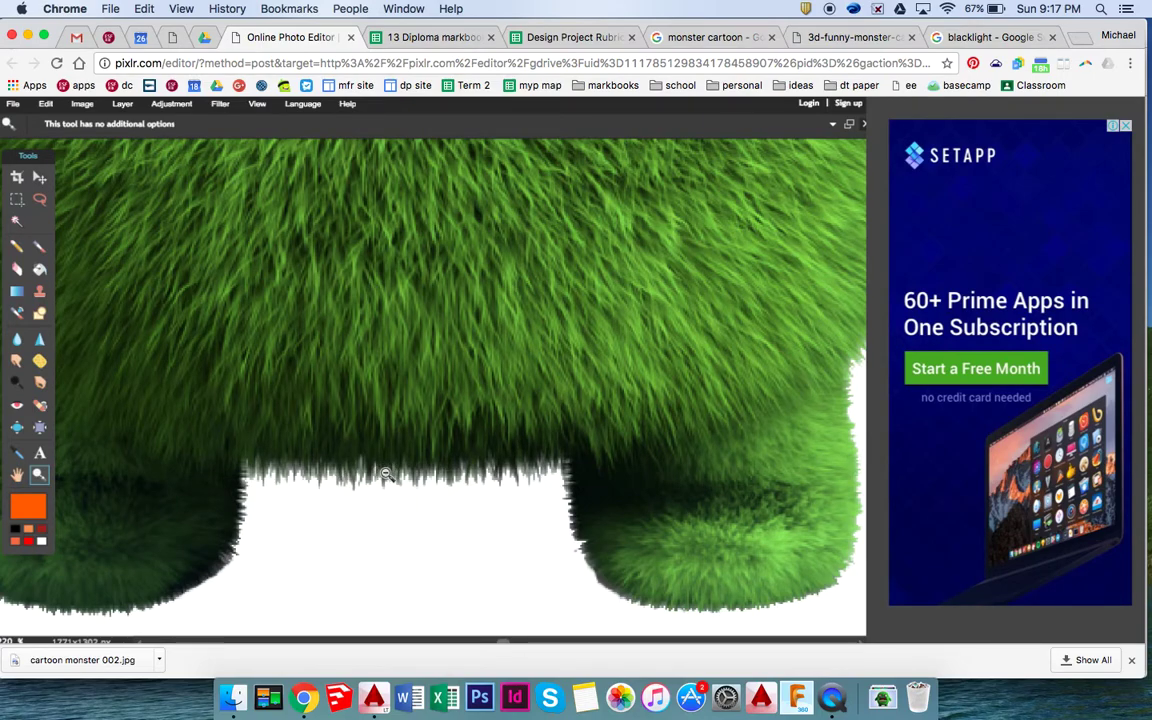
pyautogui.keyDown('alt'); pyautogui.click(370, 420); pyautogui.keyUp('alt')
pyautogui.keyDown('alt'); pyautogui.click(378, 355); pyautogui.keyUp('alt')
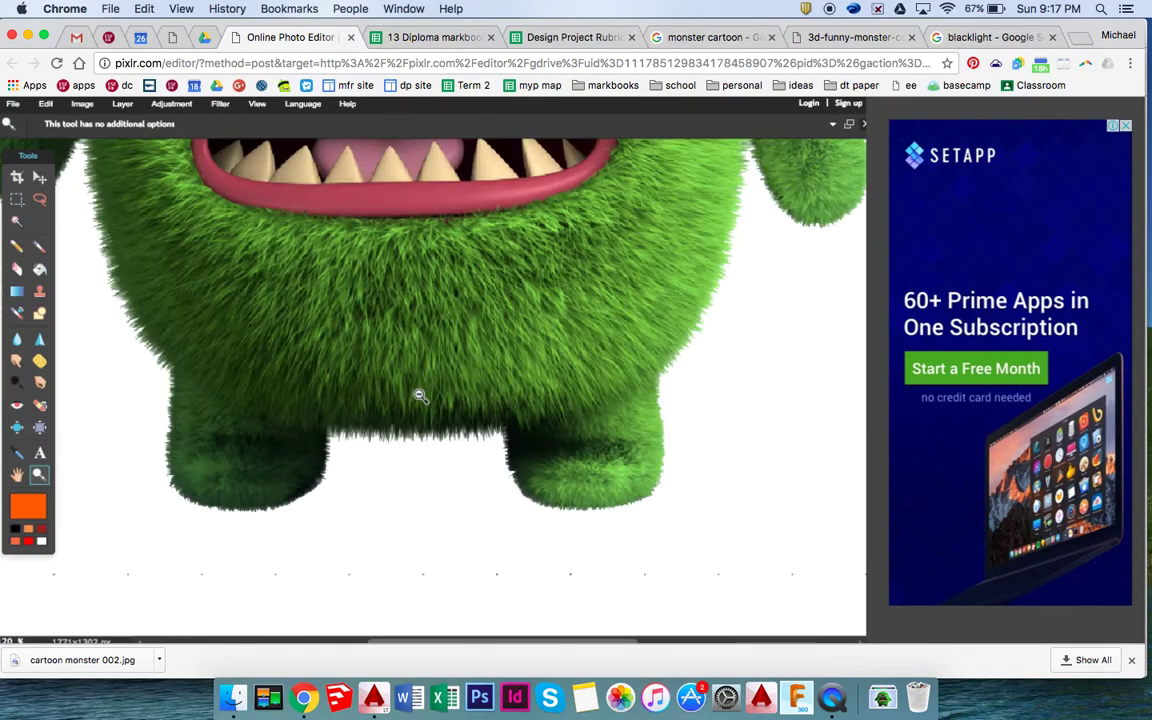
pyautogui.keyDown('alt'); pyautogui.click(436, 280); pyautogui.keyUp('alt')
pyautogui.keyDown('alt'); pyautogui.click(442, 257); pyautogui.keyUp('alt')
pyautogui.keyDown('alt'); pyautogui.click(454, 243); pyautogui.keyUp('alt')
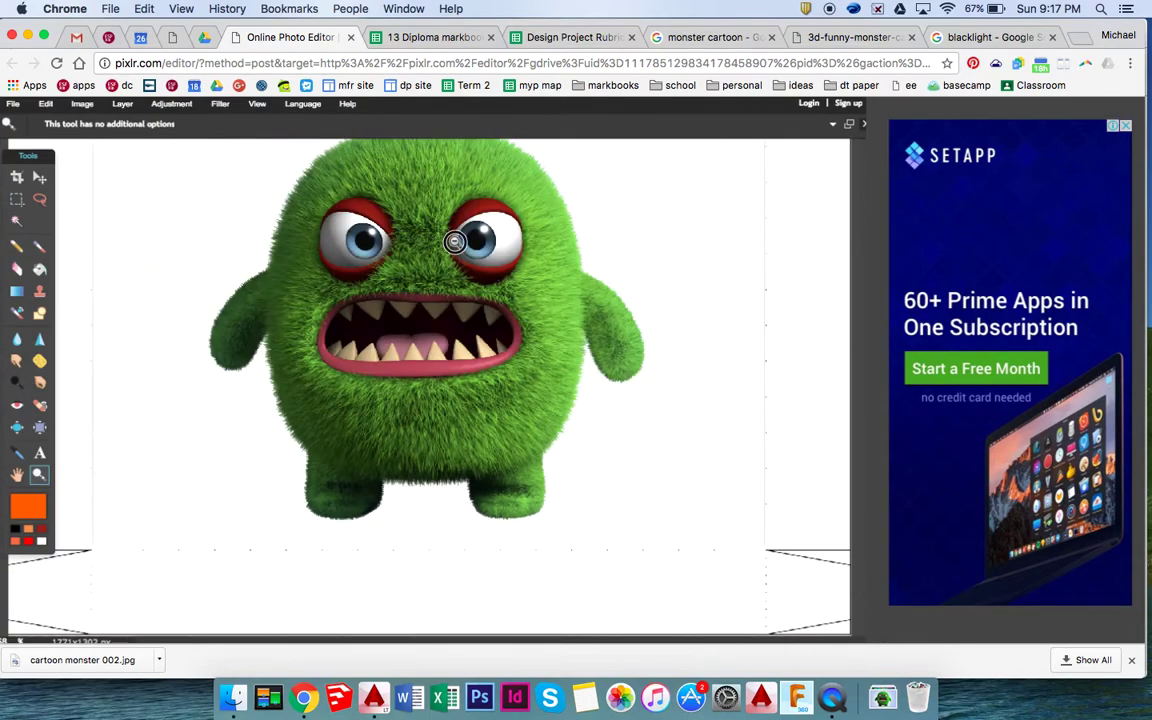
pyautogui.keyDown('alt'); pyautogui.click(454, 243); pyautogui.keyUp('alt')
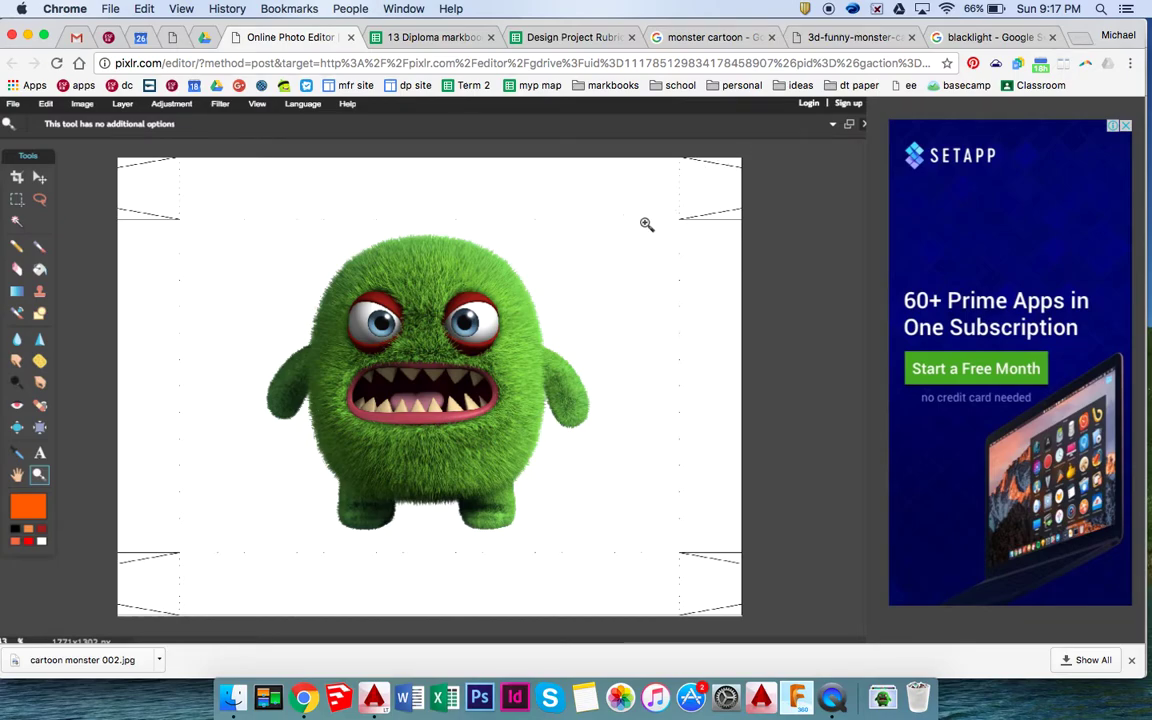
# Open the 4320 × 3240 blacklight artwork from the Google Images results as a full-size image
pyautogui.click(990, 38)
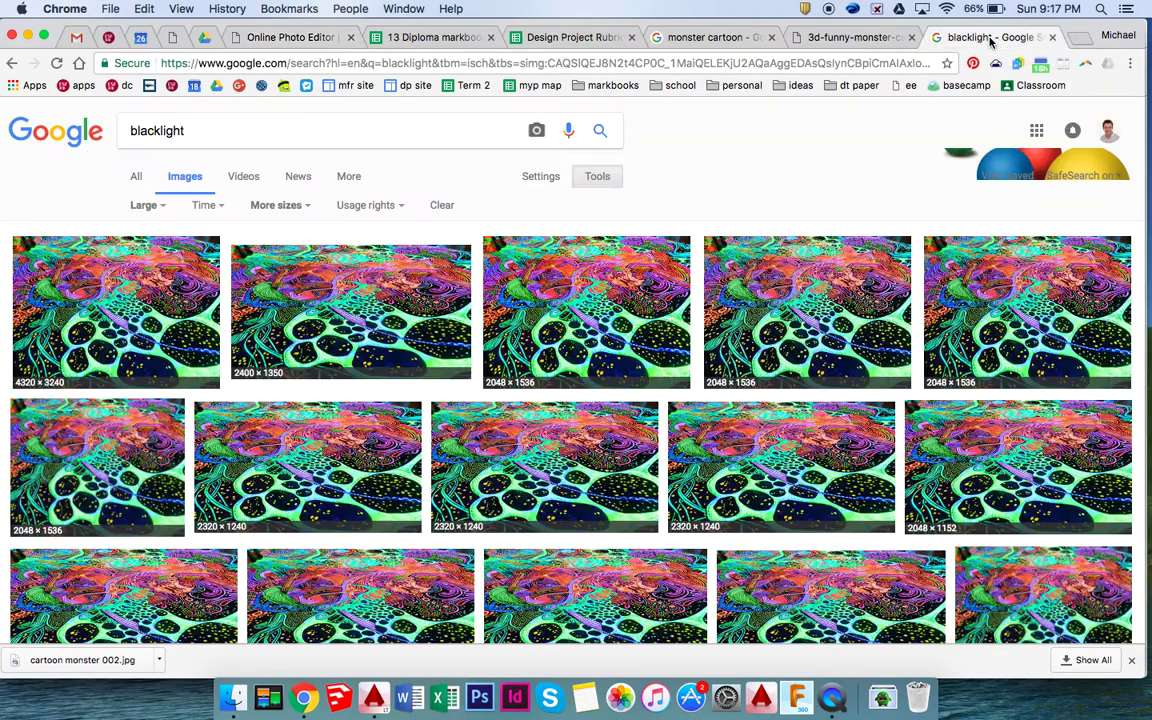
pyautogui.click(121, 310)
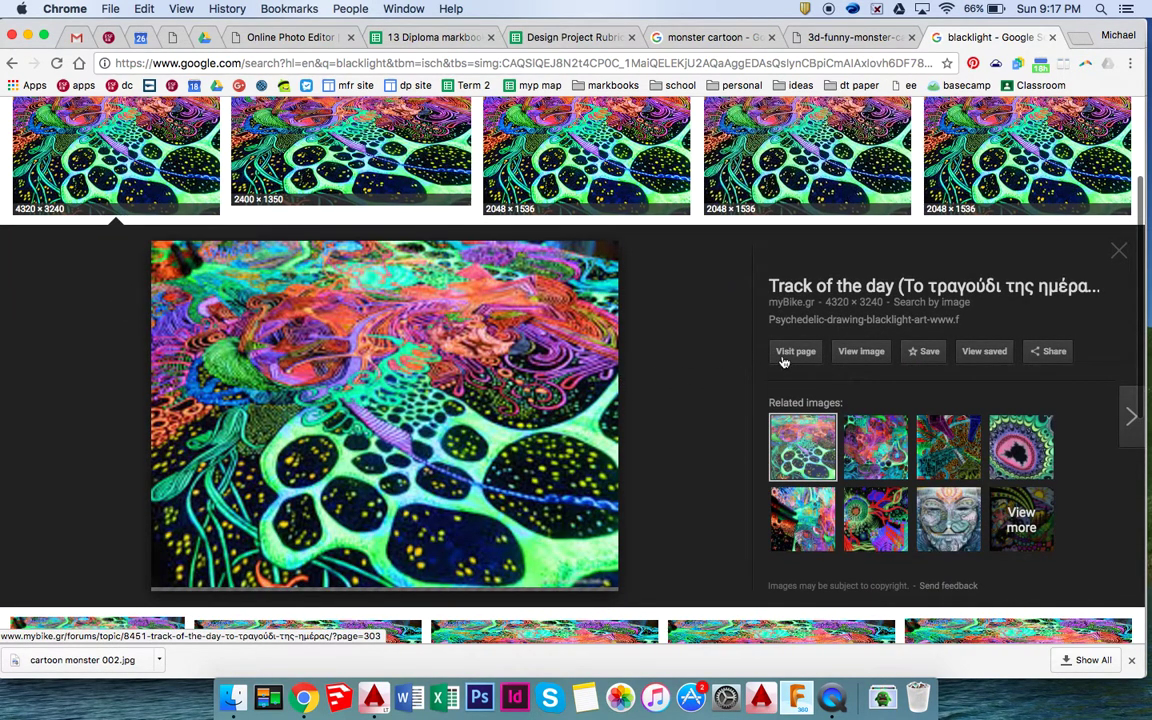
pyautogui.click(862, 352)
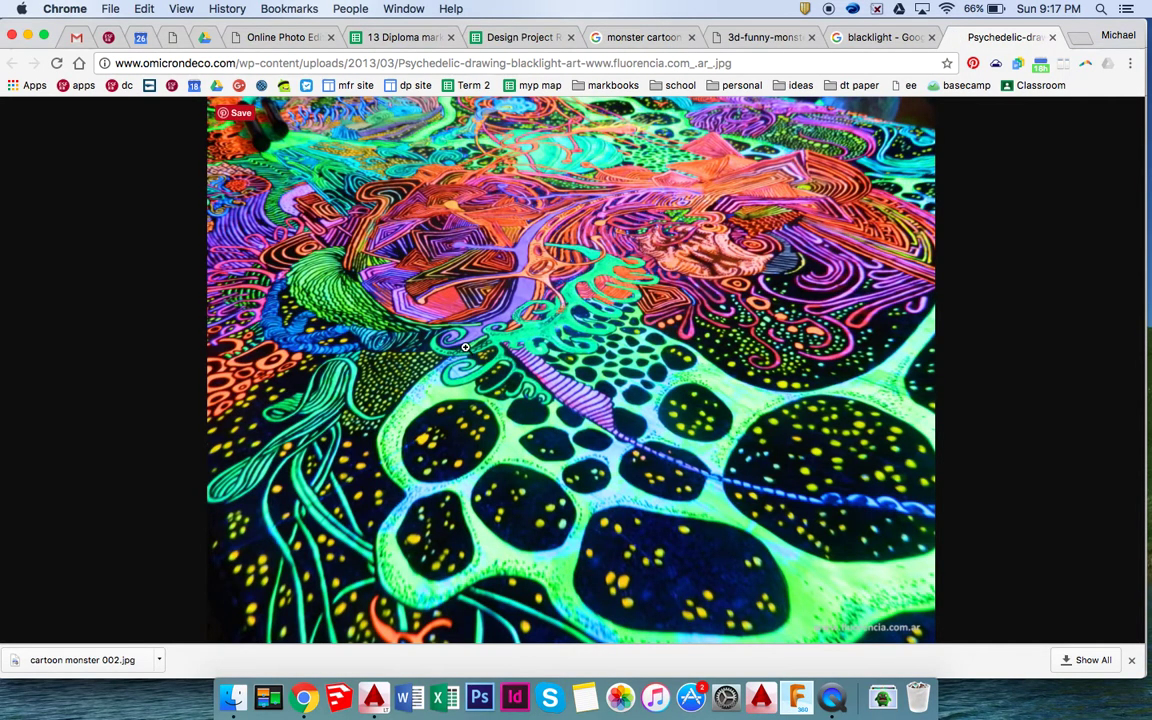
# Save the blacklight artwork to Downloads as "background 002.jpg"
pyautogui.rightClick(466, 346)
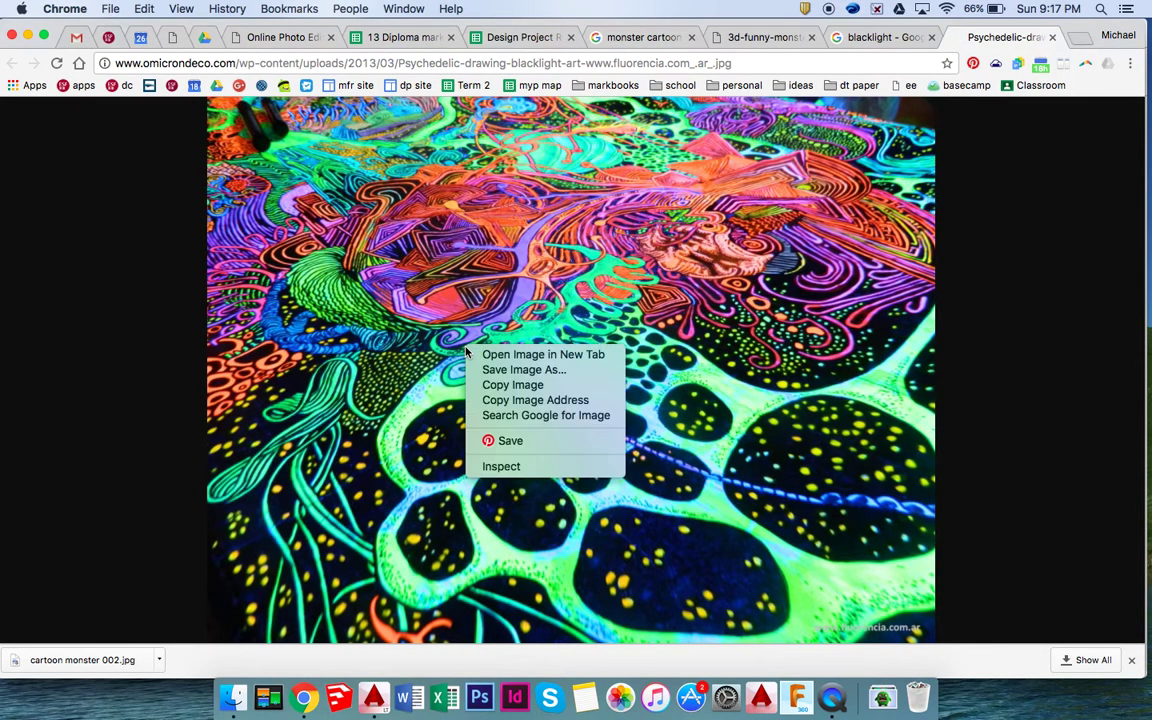
pyautogui.click(516, 383)
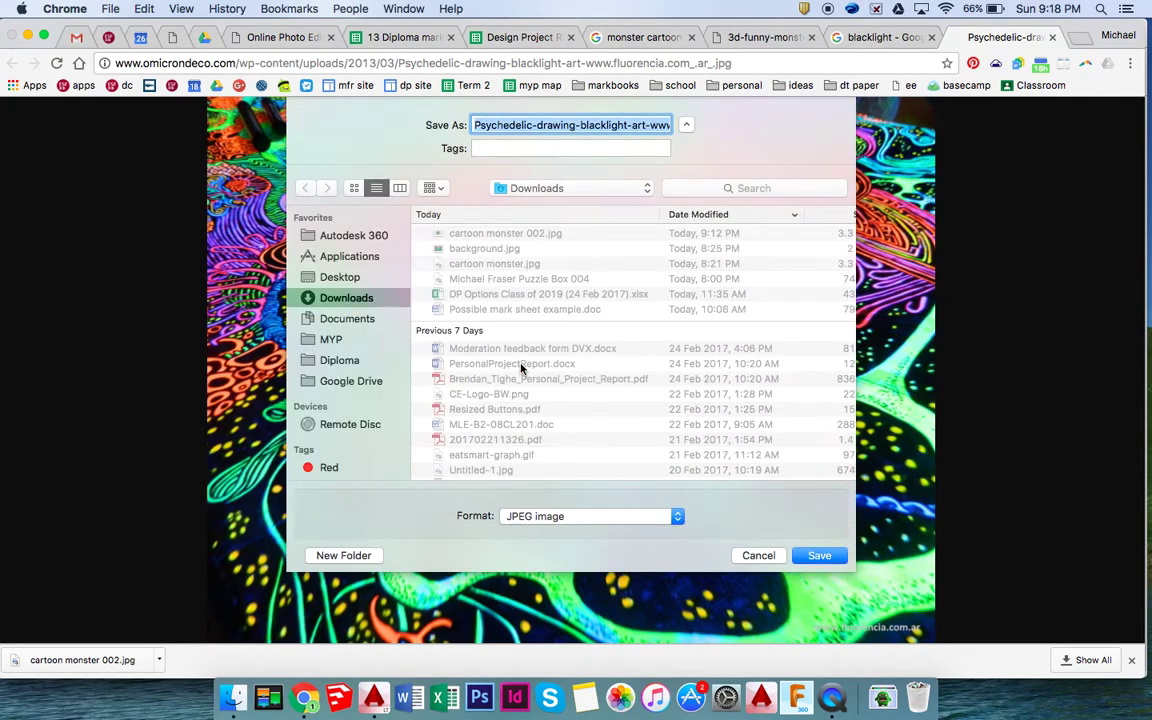
pyautogui.click(494, 254)
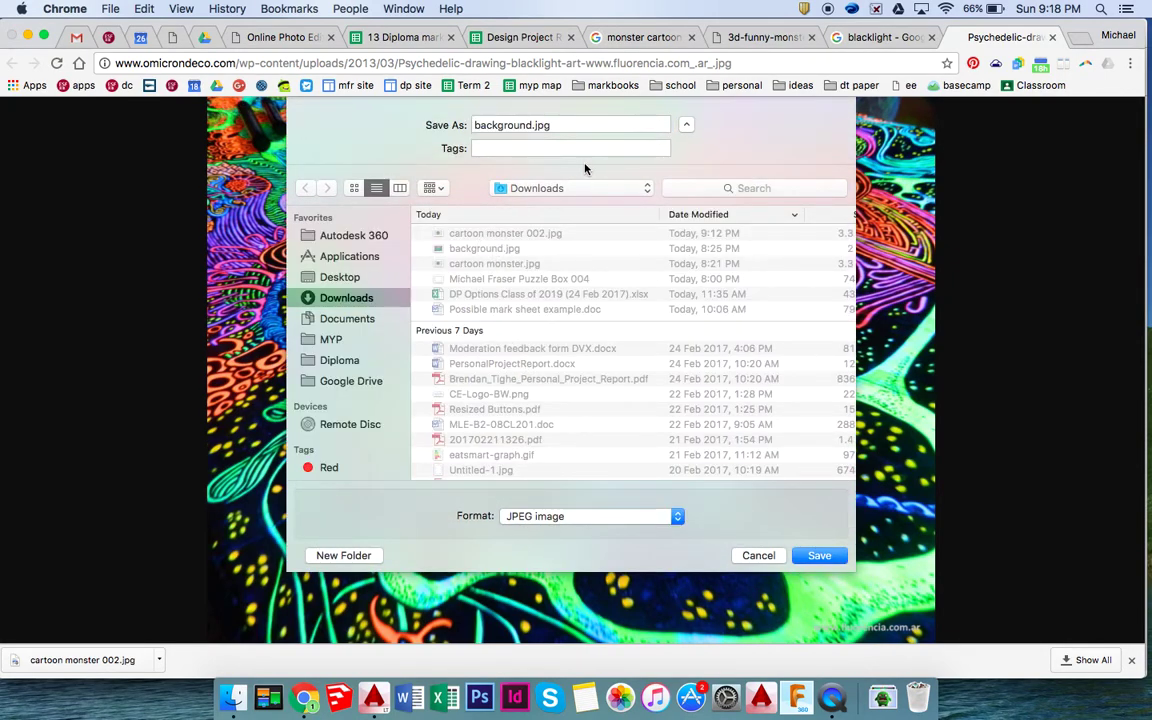
pyautogui.click(533, 125)
pyautogui.write('002')
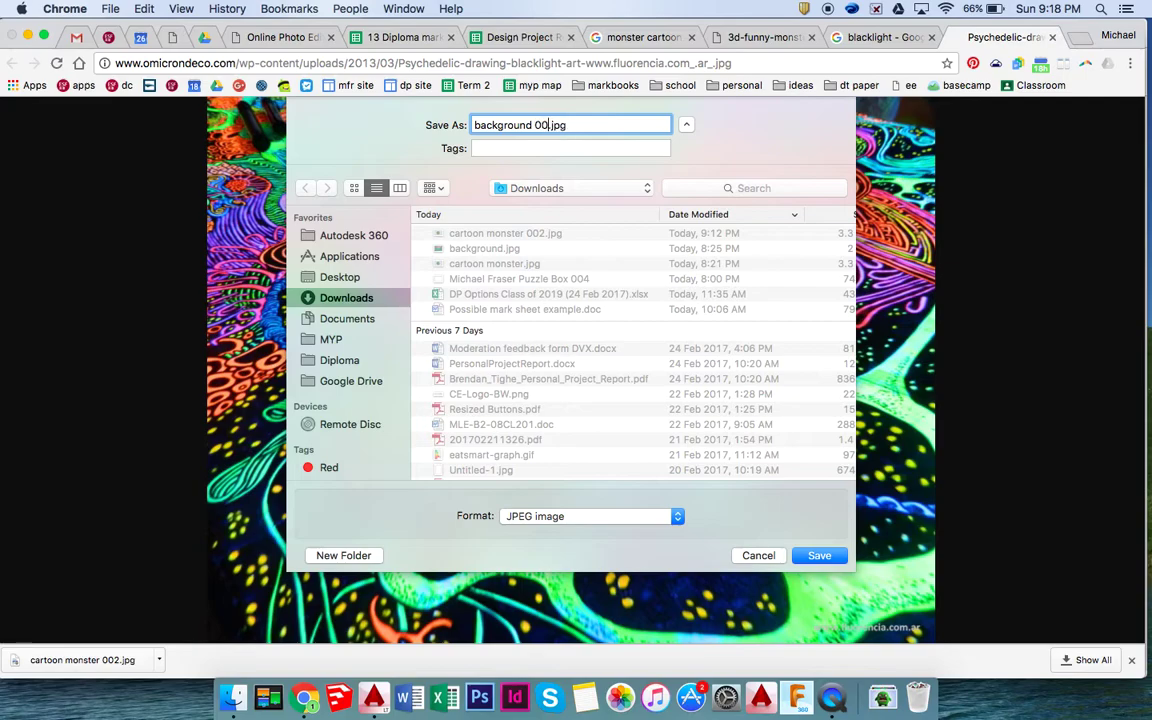
pyautogui.click(819, 555)
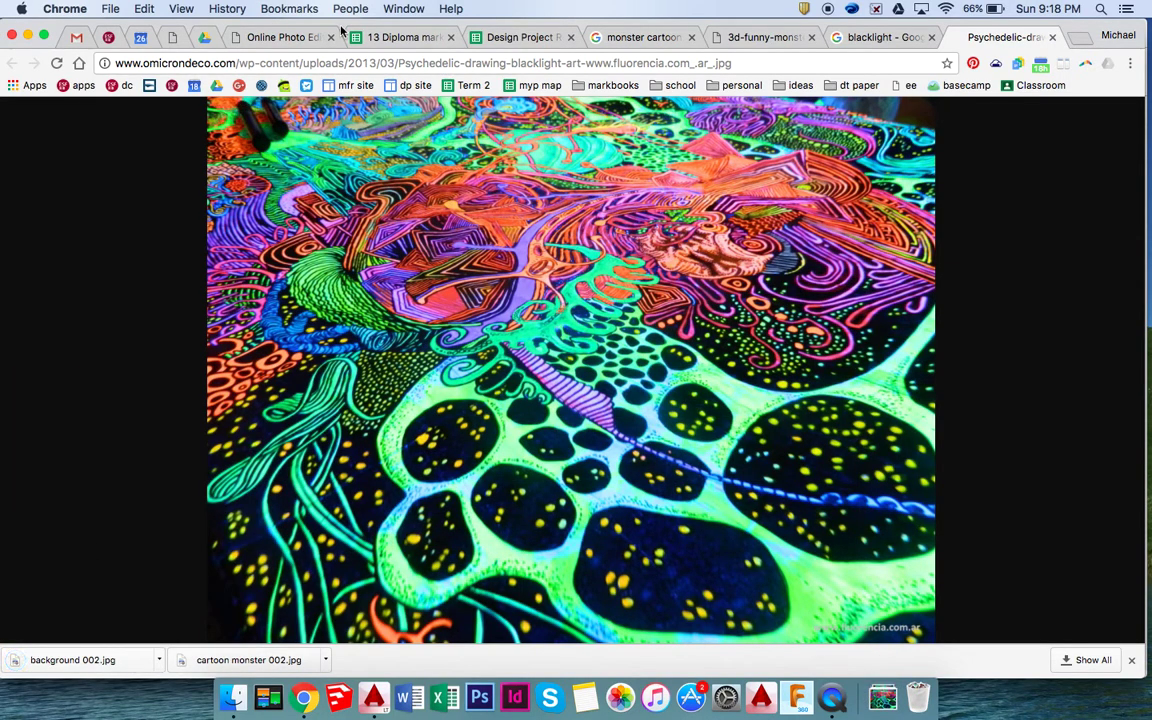
# Switch to Pixlr, open background 002.jpg and copy the entire image
pyautogui.click(280, 38)
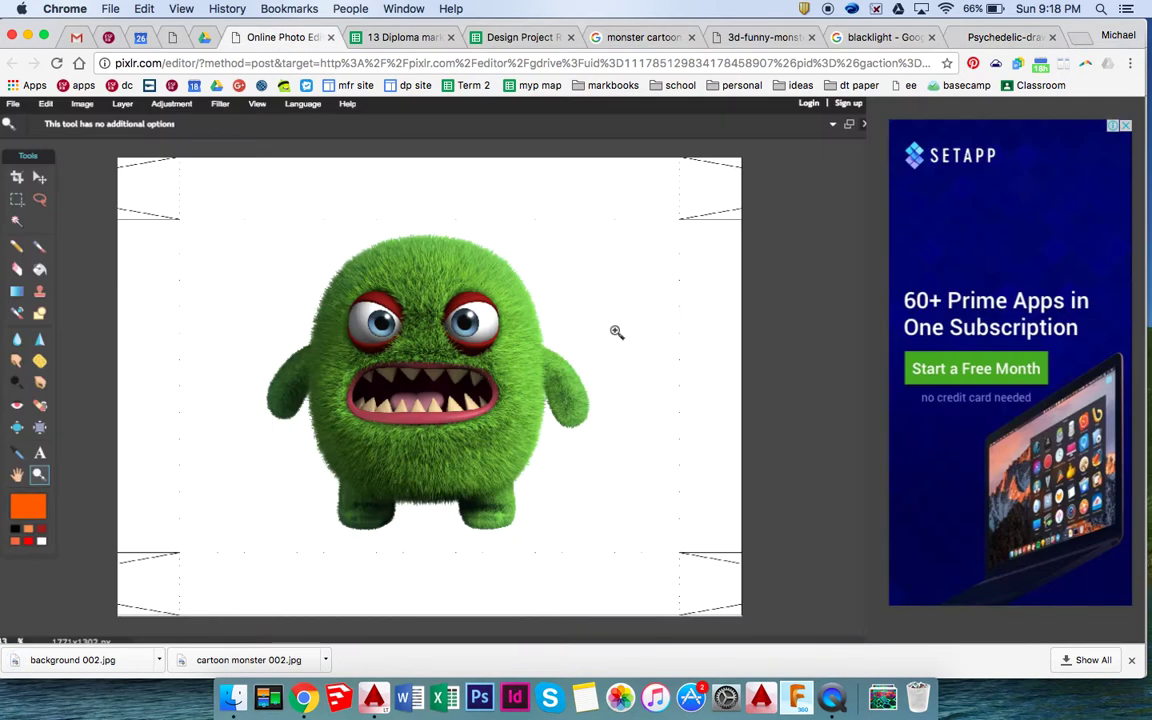
pyautogui.click(13, 103)
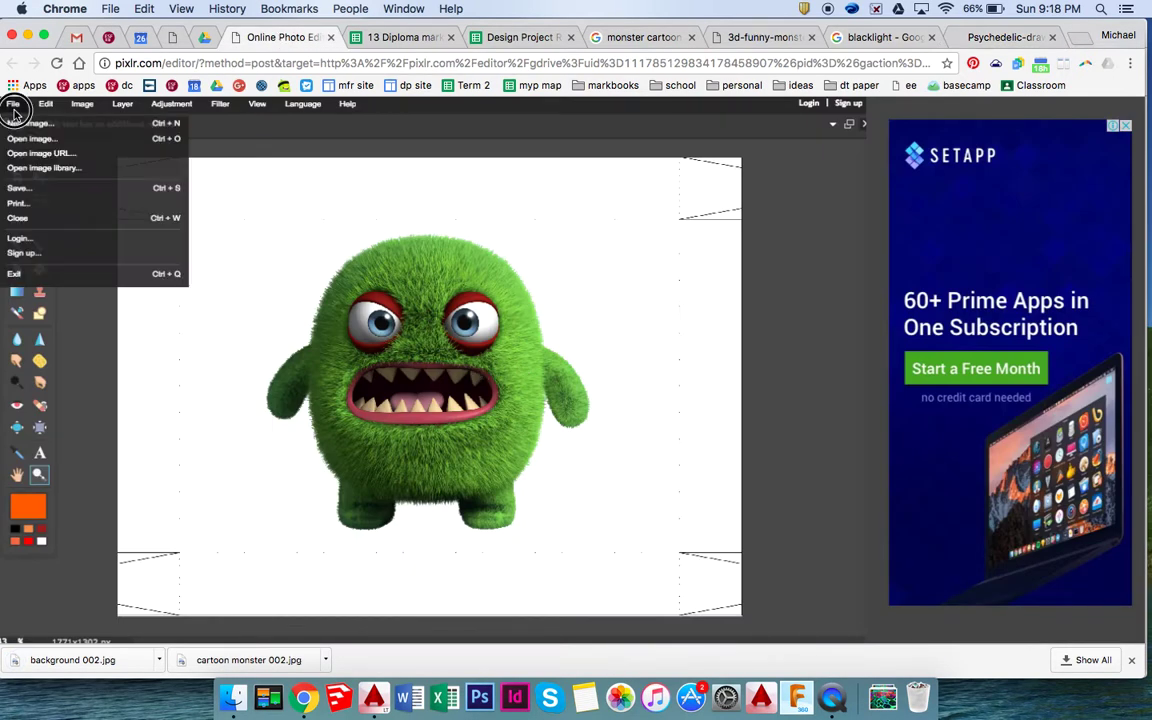
pyautogui.click(55, 139)
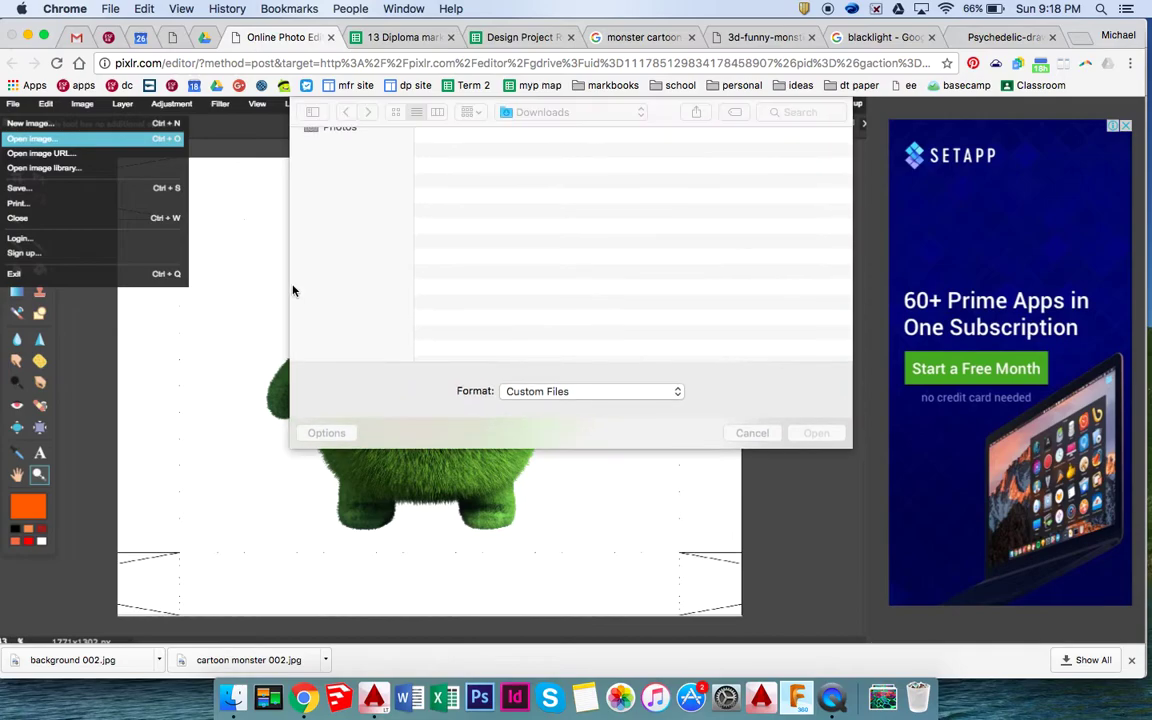
pyautogui.doubleClick(489, 156)
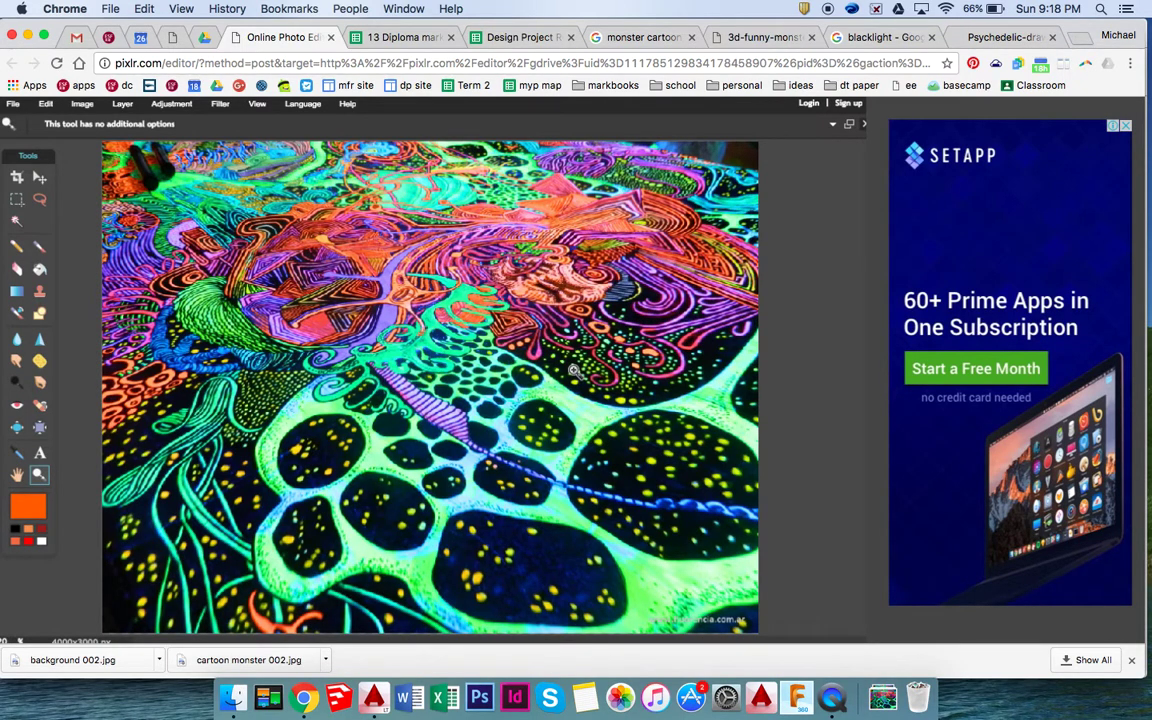
pyautogui.press('super+a')
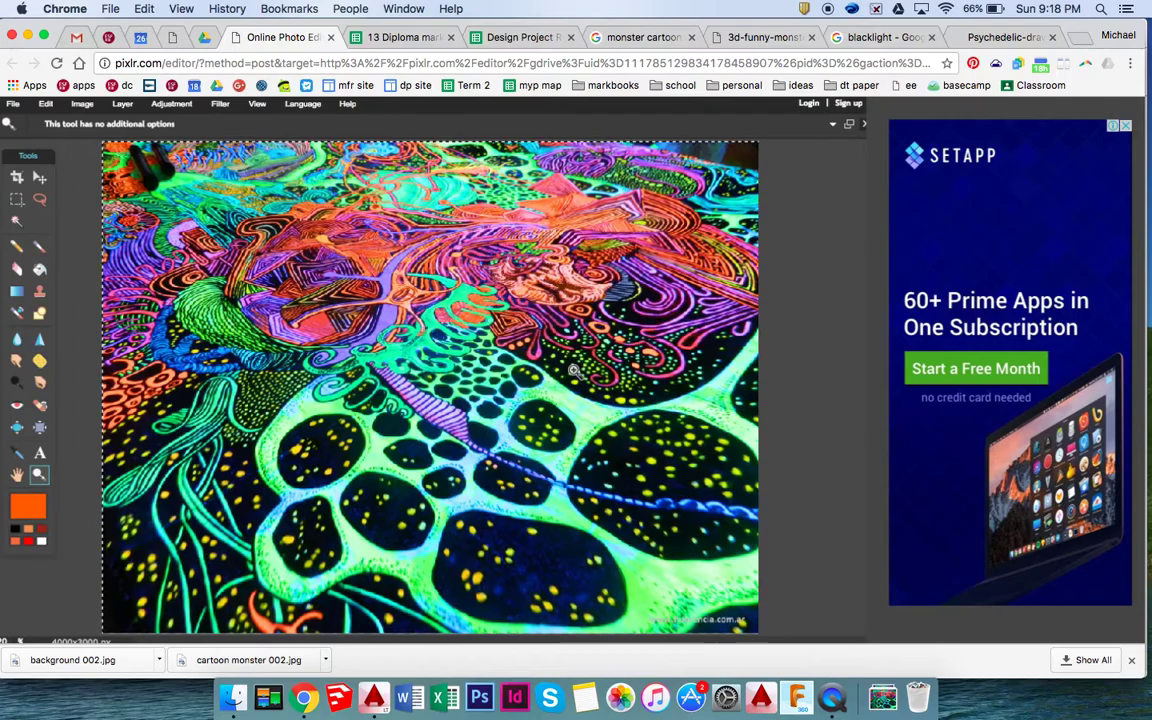
pyautogui.press('super+c')
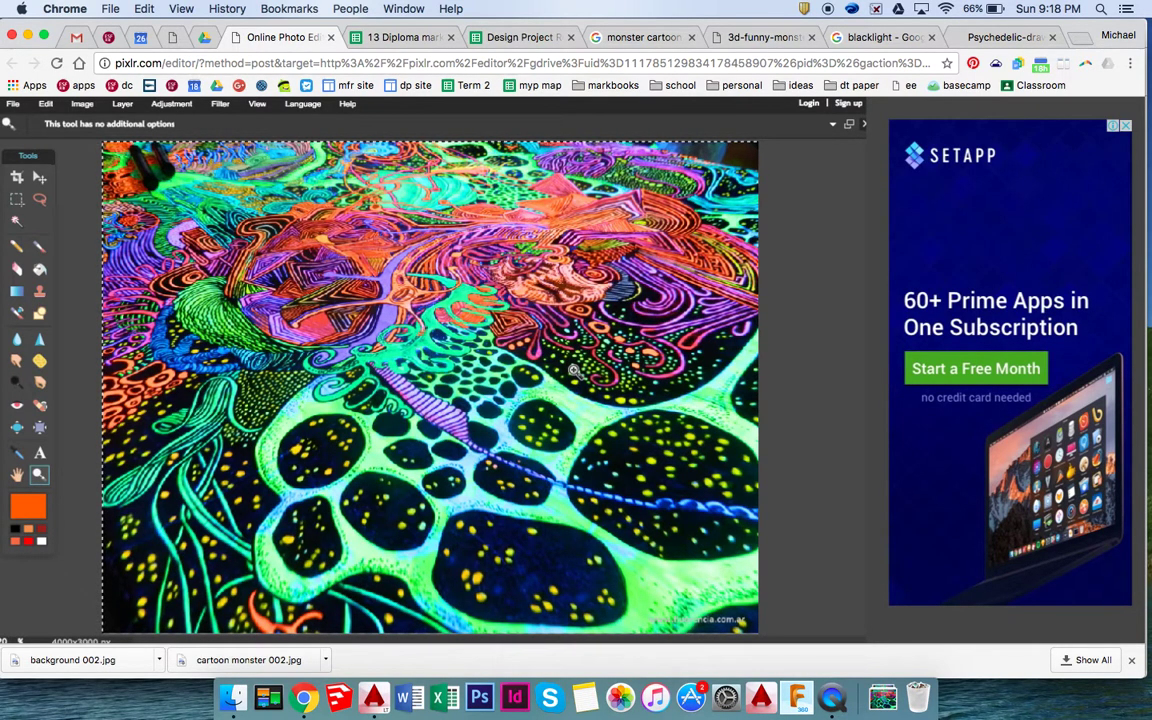
# Clear and close the background image without saving, and paste the copied artwork into the box template
pyautogui.press('Delete')
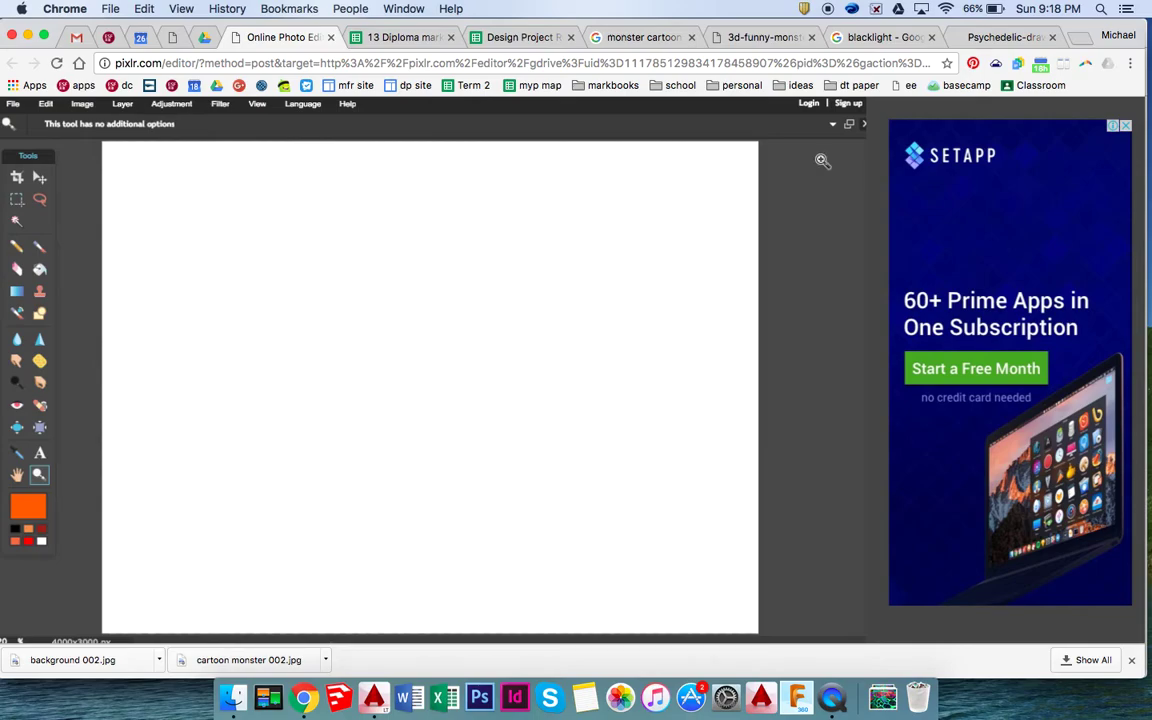
pyautogui.click(865, 125)
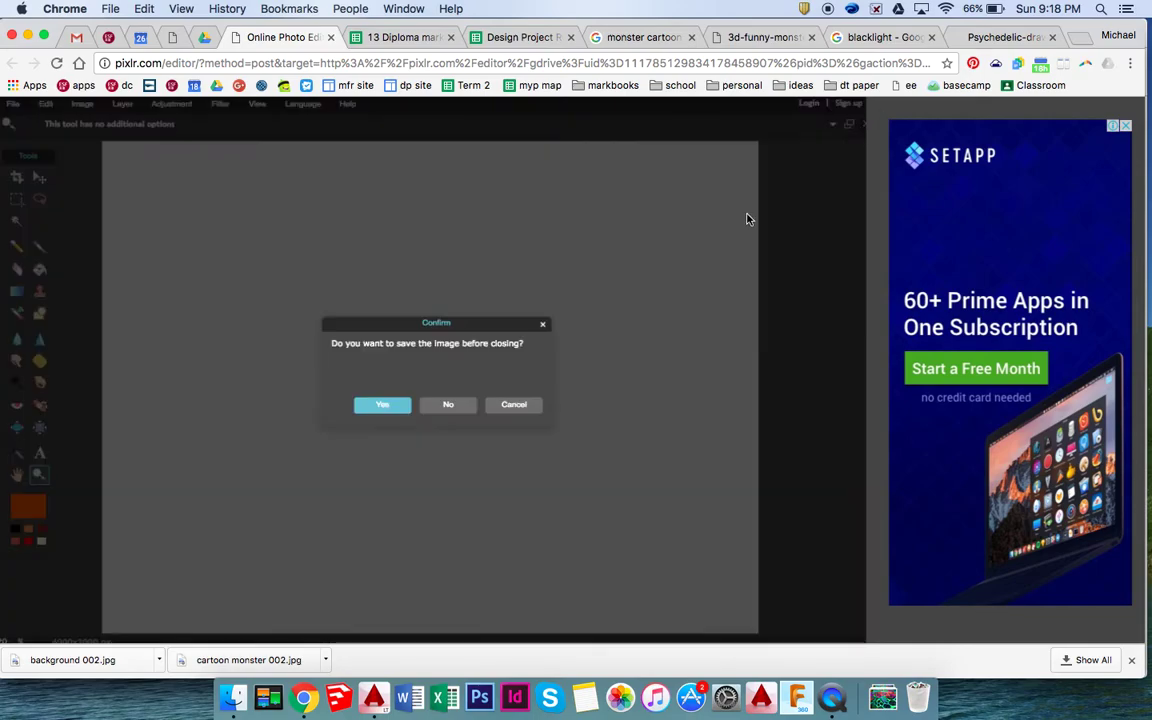
pyautogui.click(448, 406)
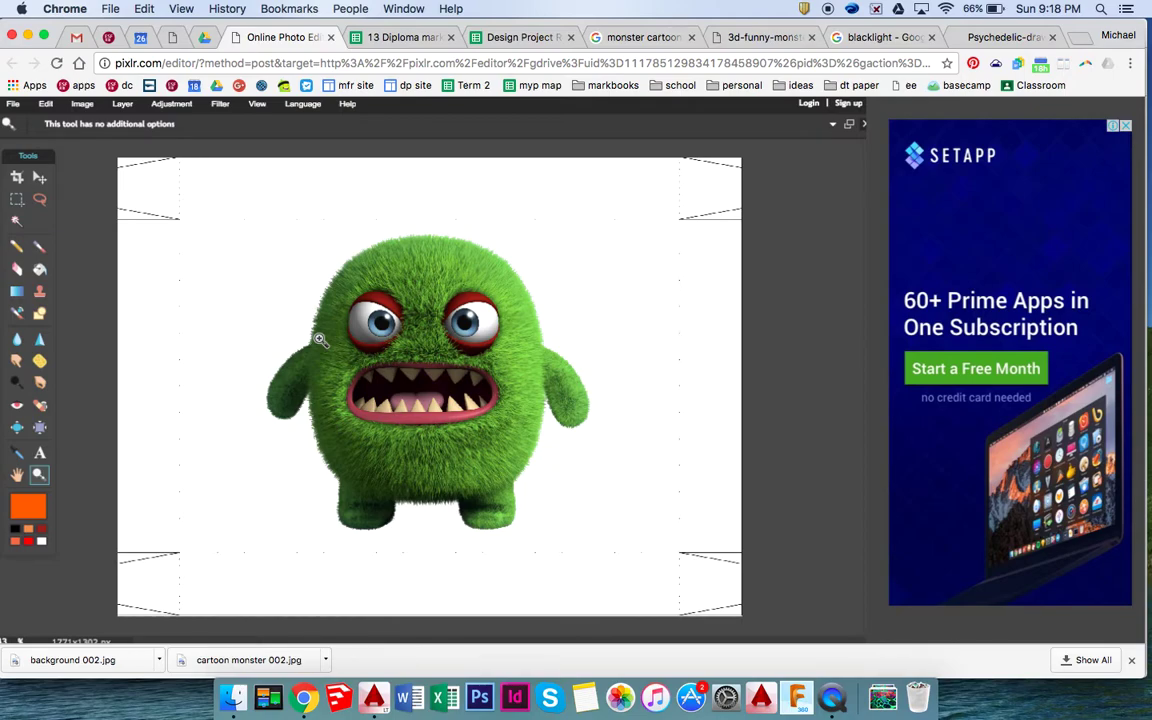
pyautogui.press('super+z')
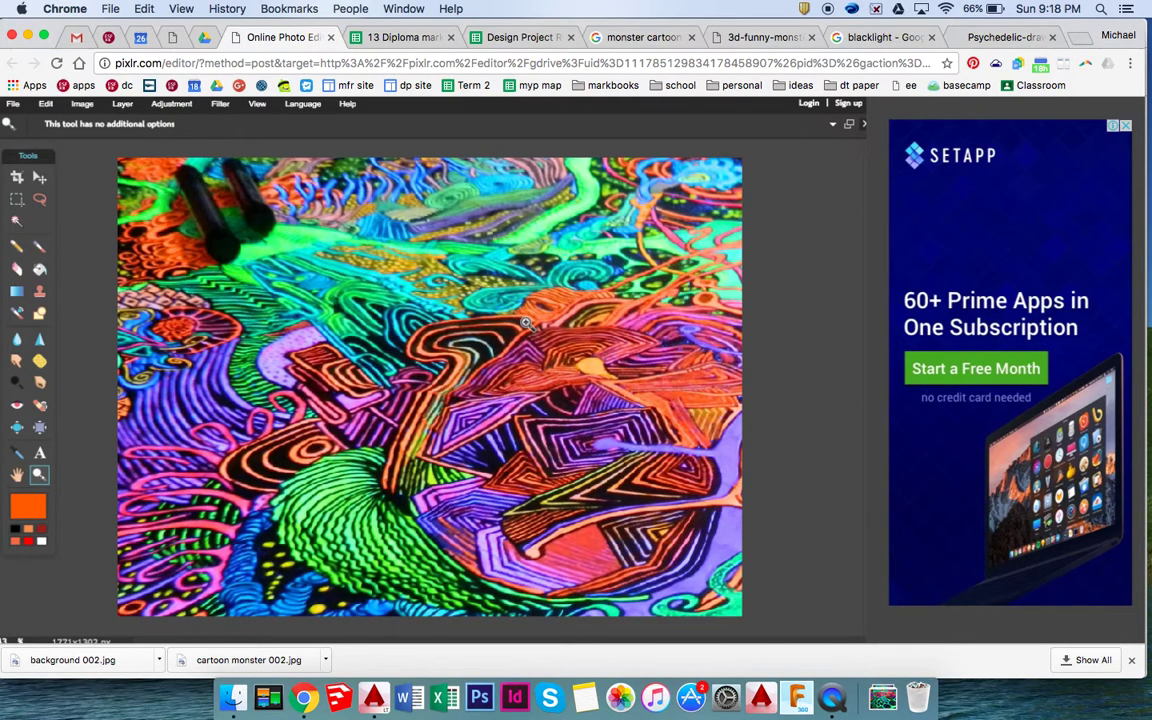
# Free-transform the pasted artwork, shrinking it proportionally and centring it so it slightly overlaps the edges of the template's central panel
pyautogui.press('super+t')
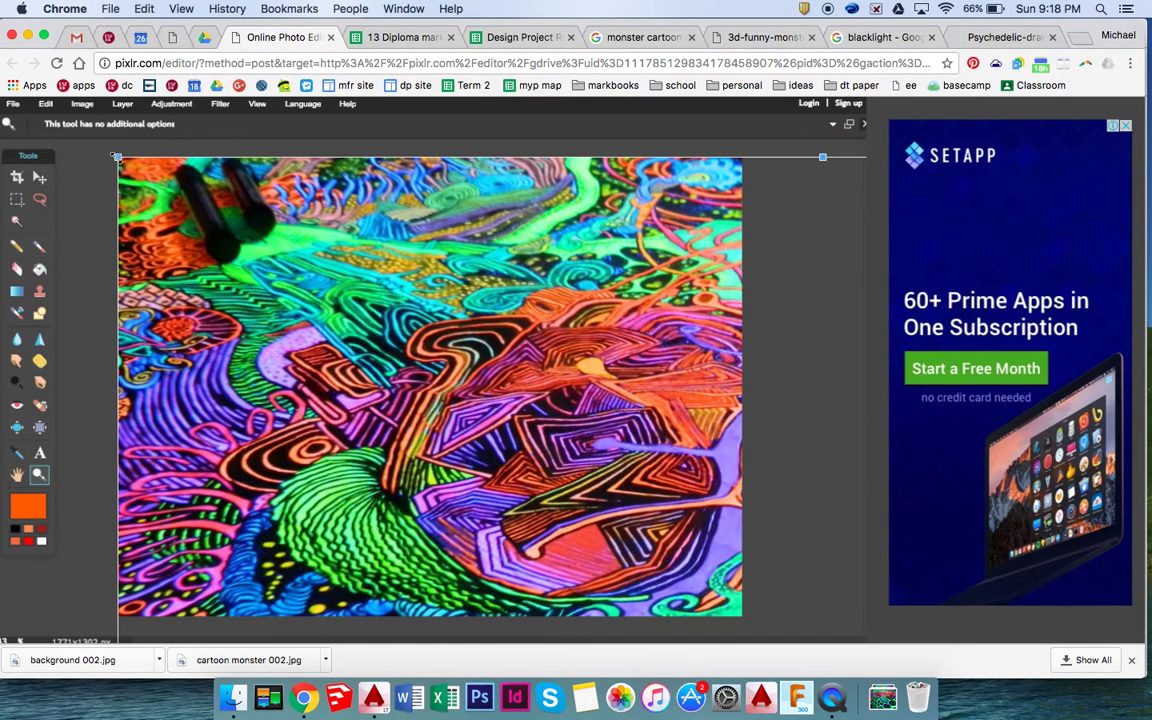
pyautogui.moveTo(116, 157); pyautogui.dragTo(400, 265)
pyautogui.moveTo(554, 449); pyautogui.dragTo(268, 221)
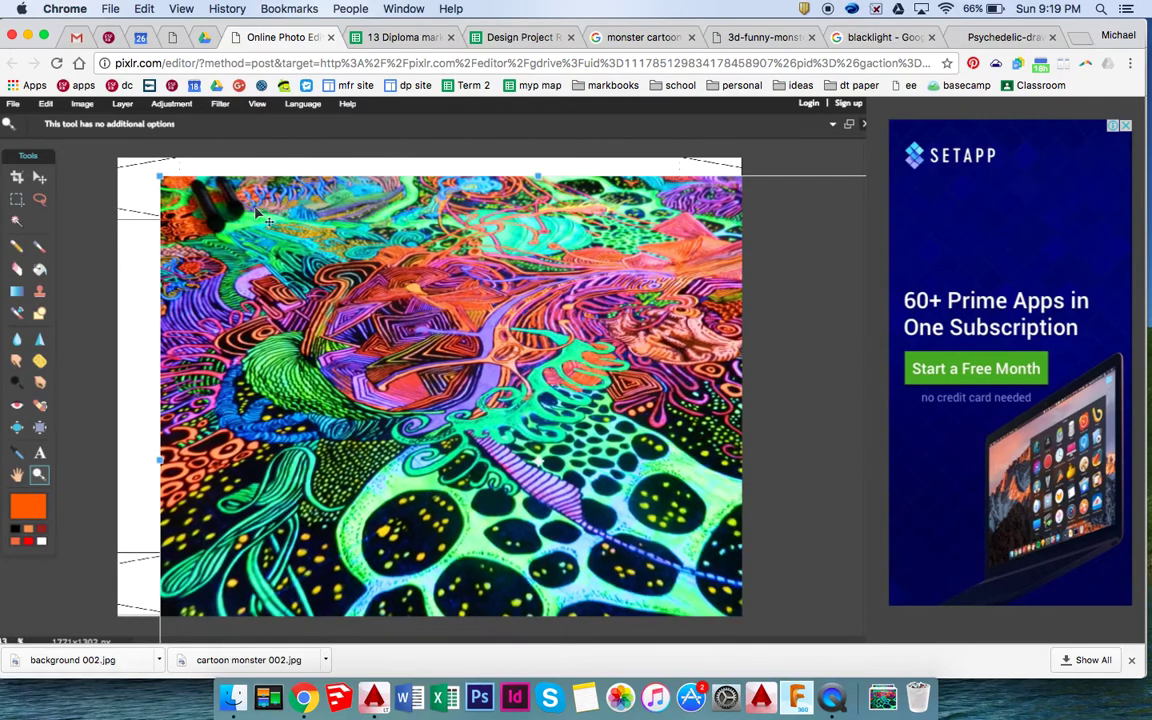
pyautogui.moveTo(158, 174); pyautogui.dragTo(248, 238)
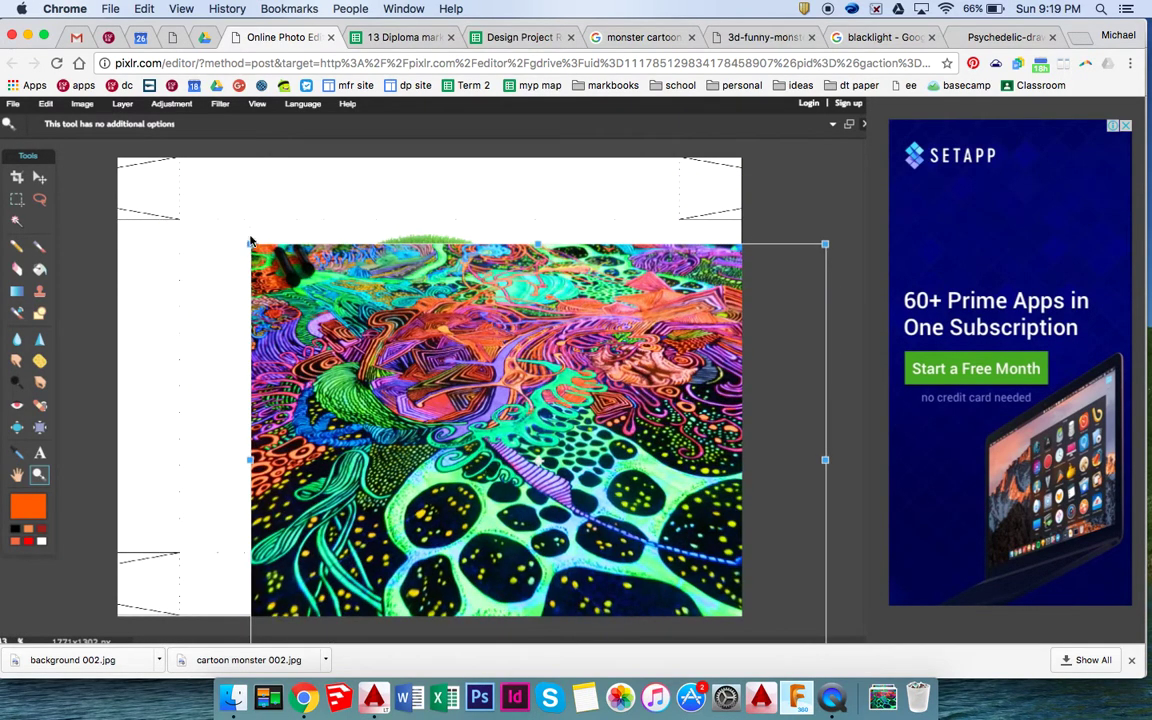
pyautogui.moveTo(340, 320); pyautogui.dragTo(269, 256)
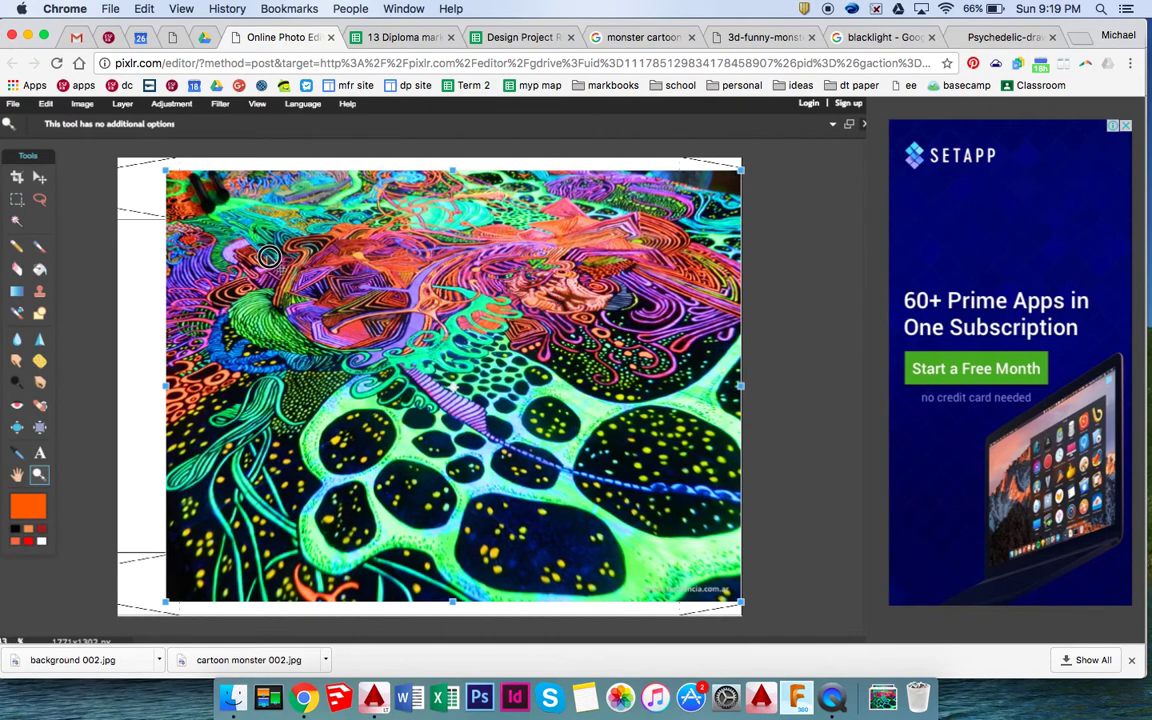
pyautogui.moveTo(731, 601); pyautogui.dragTo(717, 588)
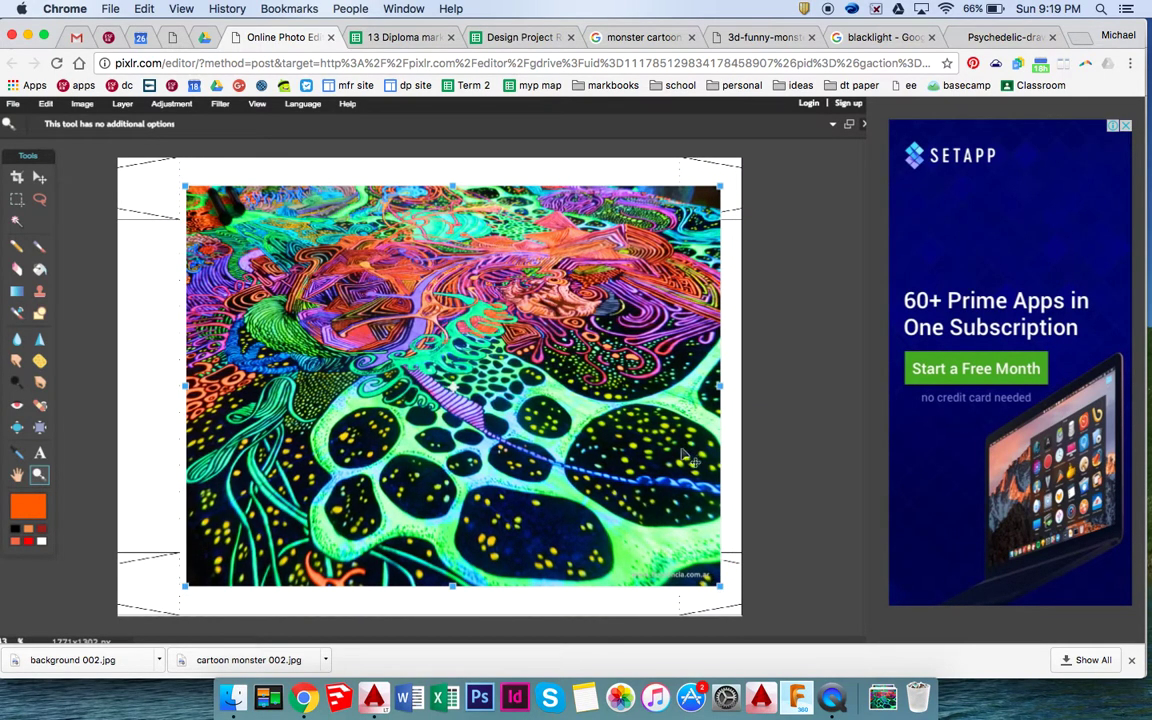
pyautogui.moveTo(620, 408); pyautogui.dragTo(610, 408)
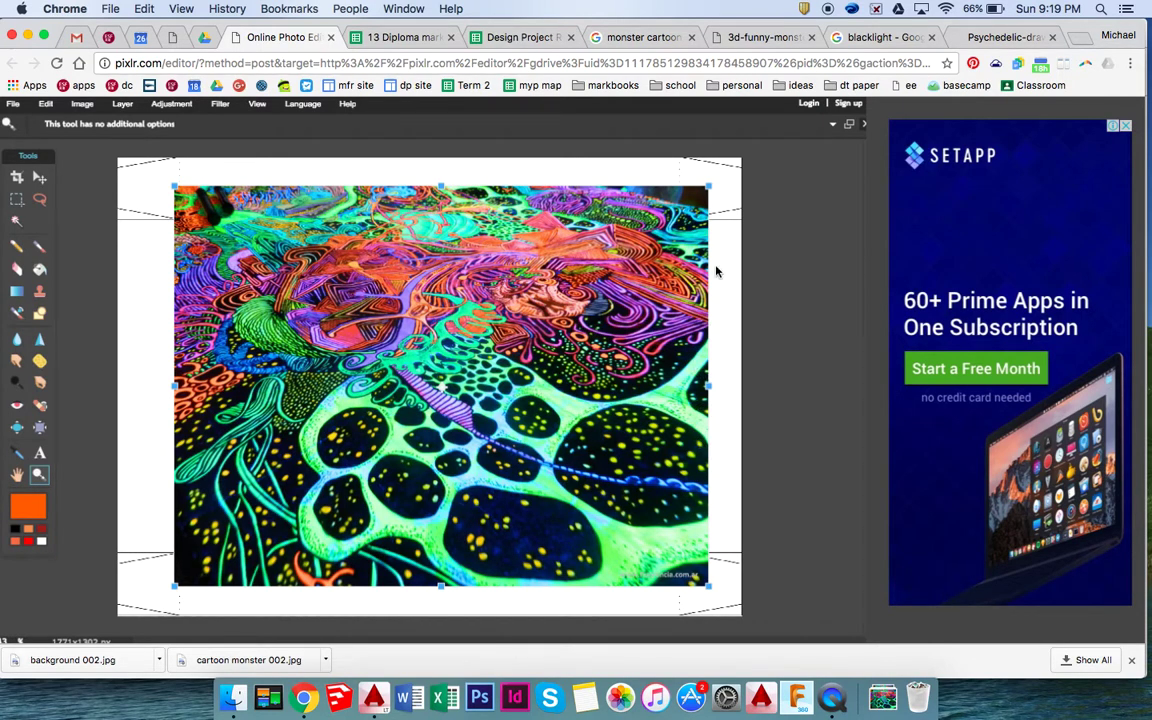
pyautogui.press('Return')
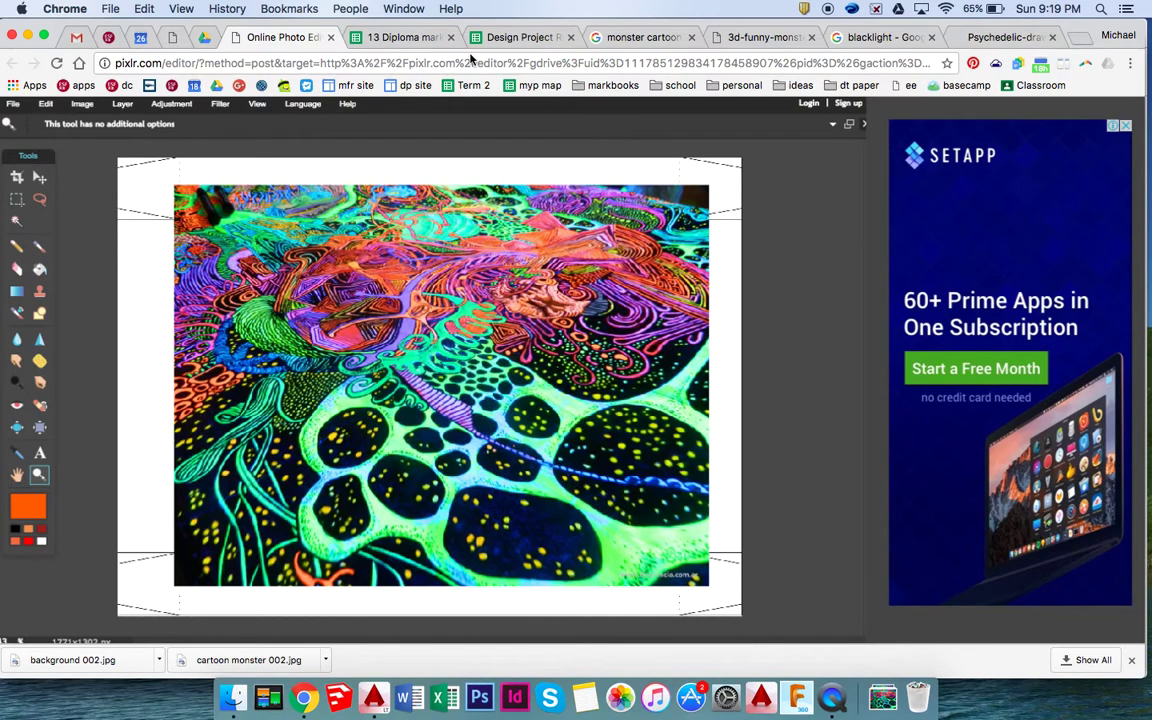
# Show the layer list and toggle the visibility of Layer 11 and Layer 10 to check what each contains
pyautogui.click(262, 105)
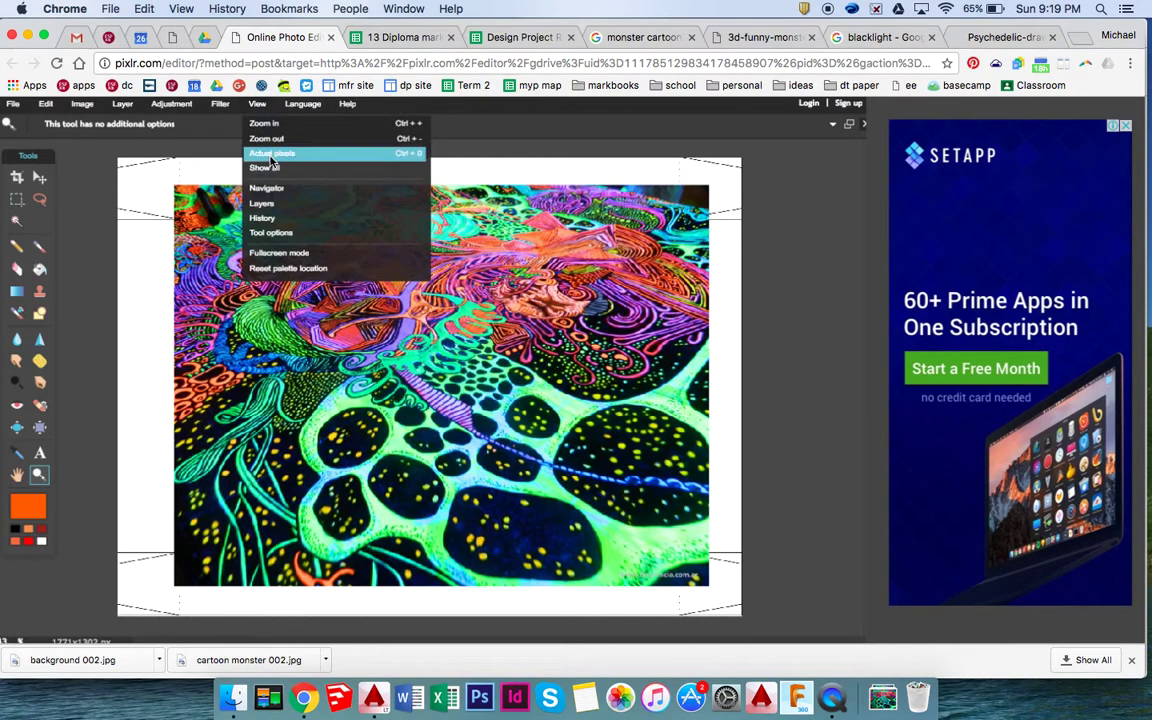
pyautogui.click(275, 208)
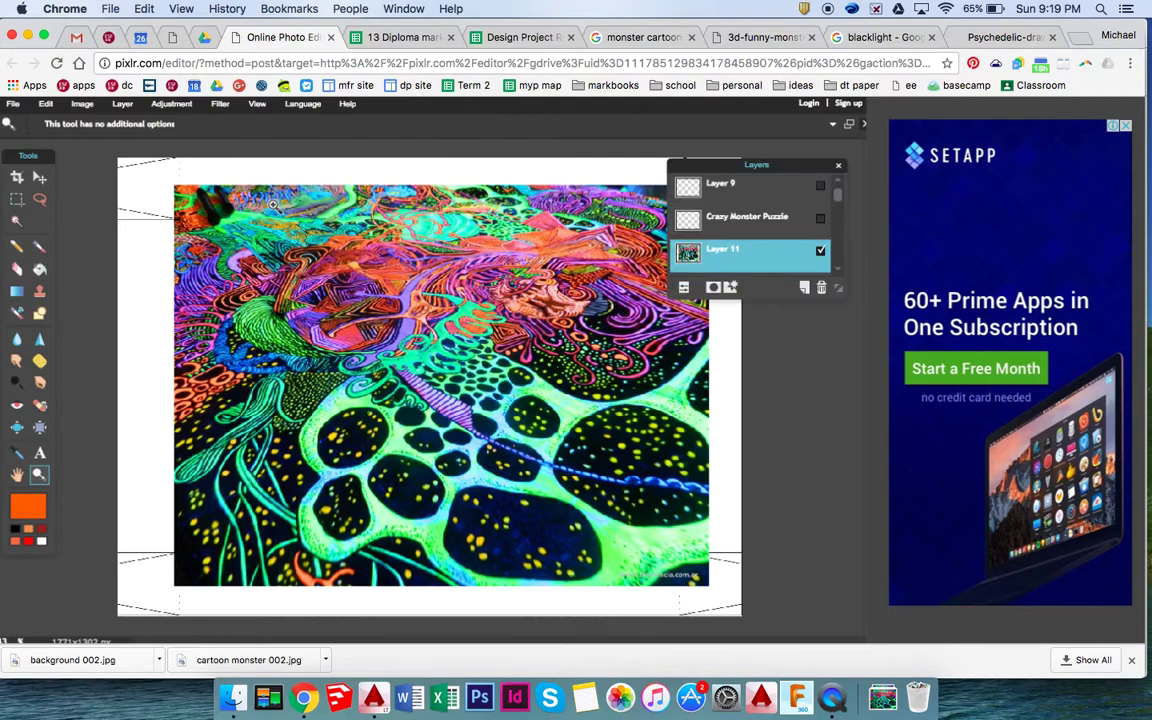
pyautogui.click(821, 254)
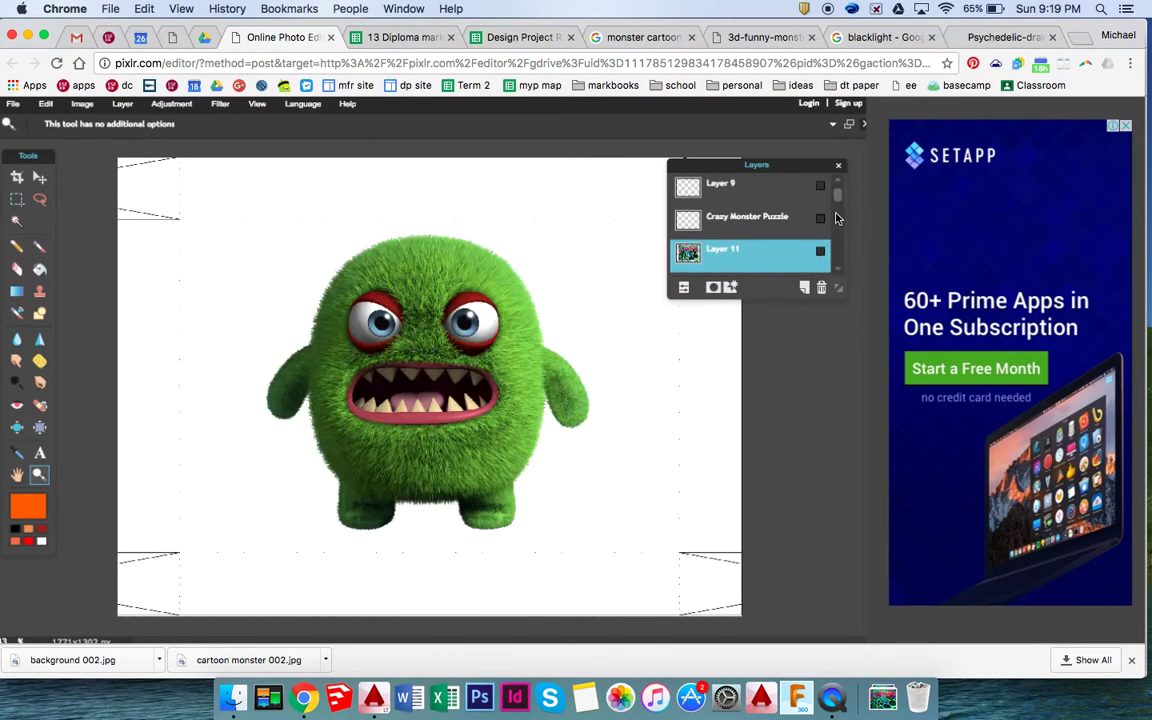
pyautogui.moveTo(836, 193); pyautogui.dragTo(838, 218)
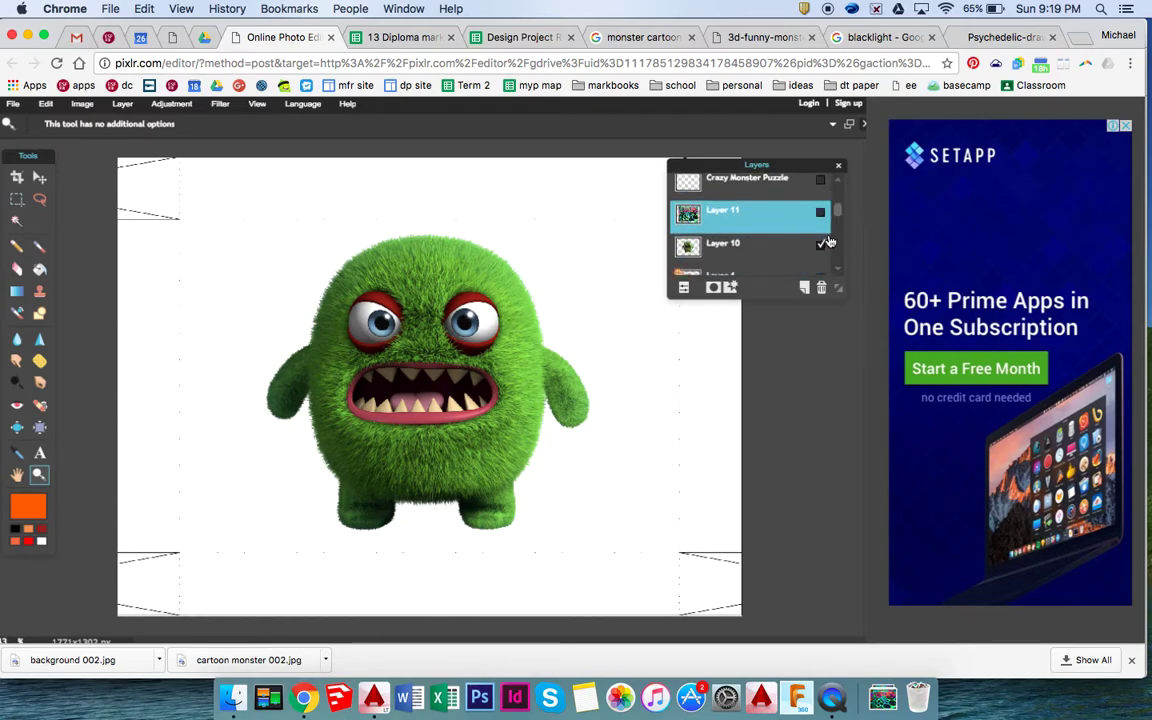
pyautogui.click(821, 246)
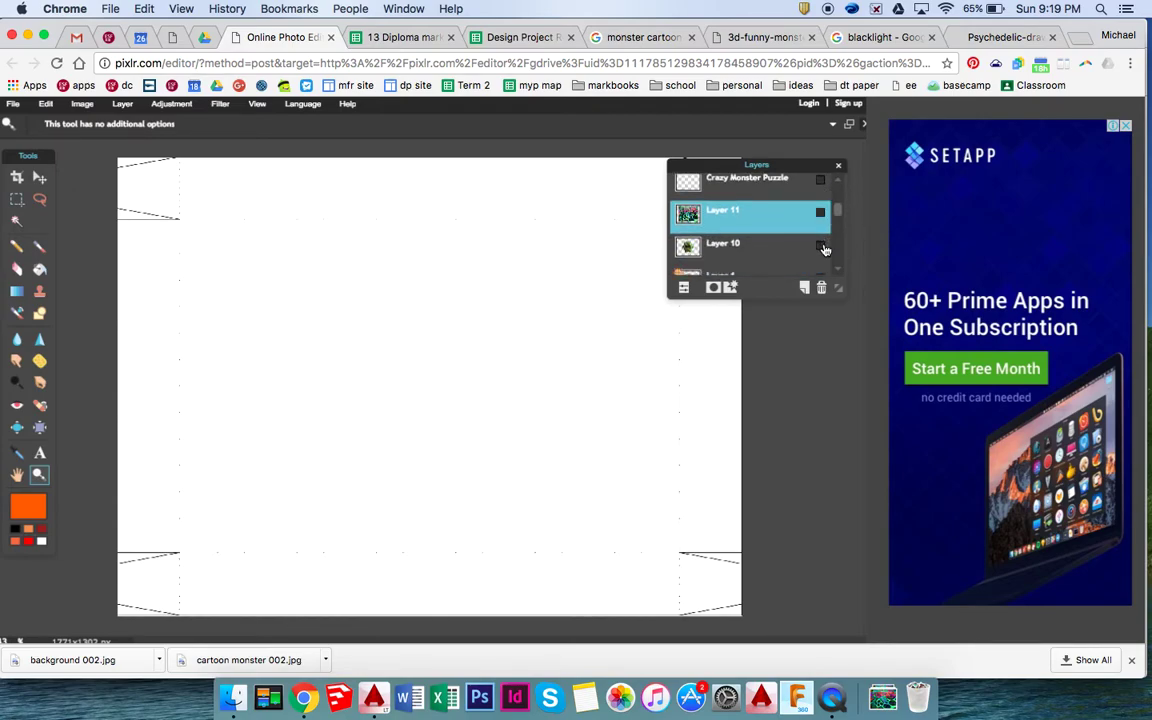
pyautogui.click(821, 246)
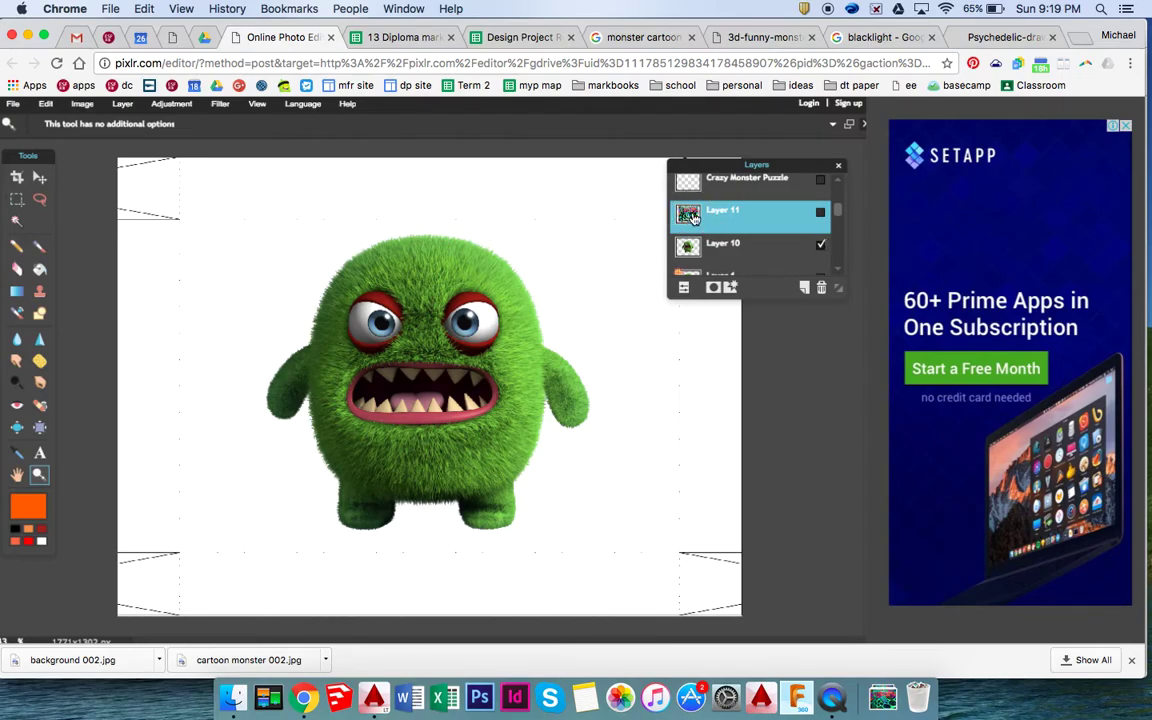
pyautogui.click(821, 213)
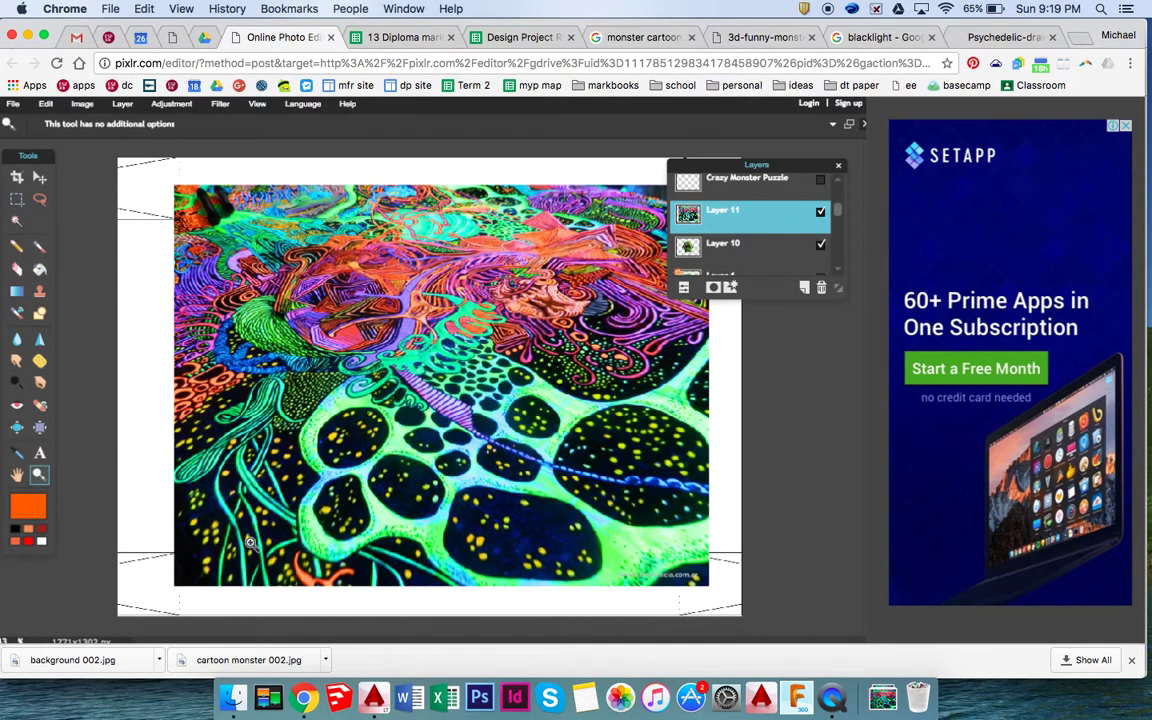
# Hide the blacklight artwork layer, make a rectangular selection matching the template's central panel, and show the artwork again
pyautogui.click(820, 216)
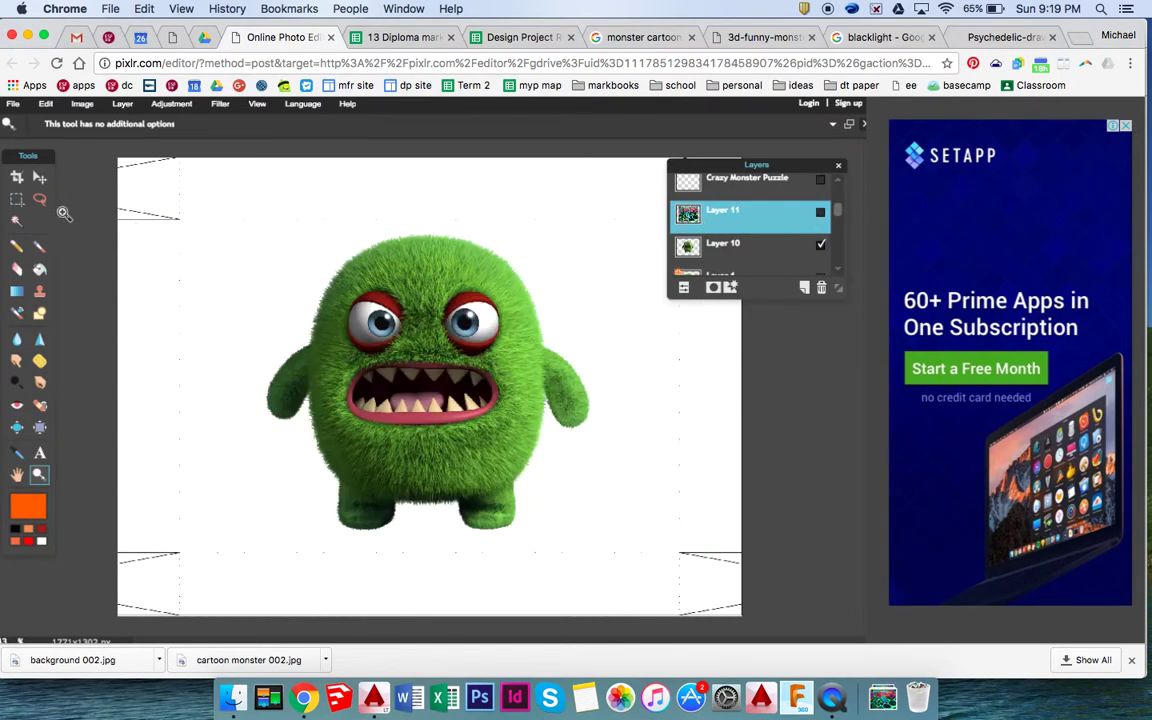
pyautogui.click(22, 207)
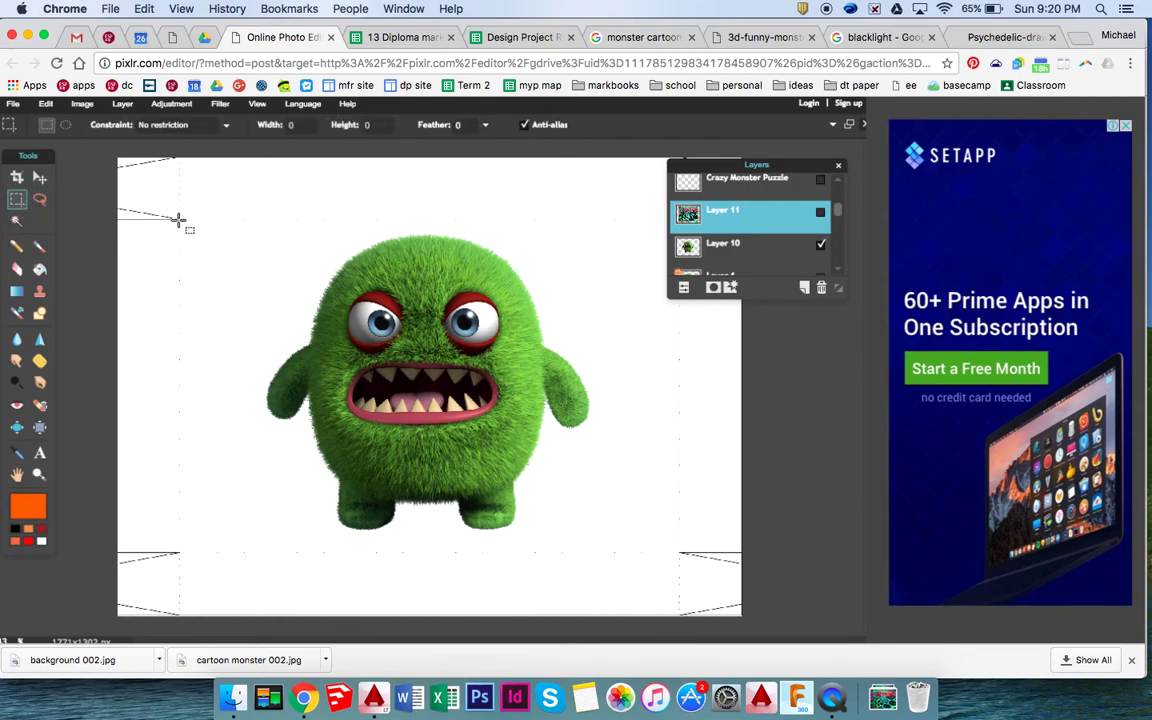
pyautogui.moveTo(179, 218); pyautogui.dragTo(679, 553)
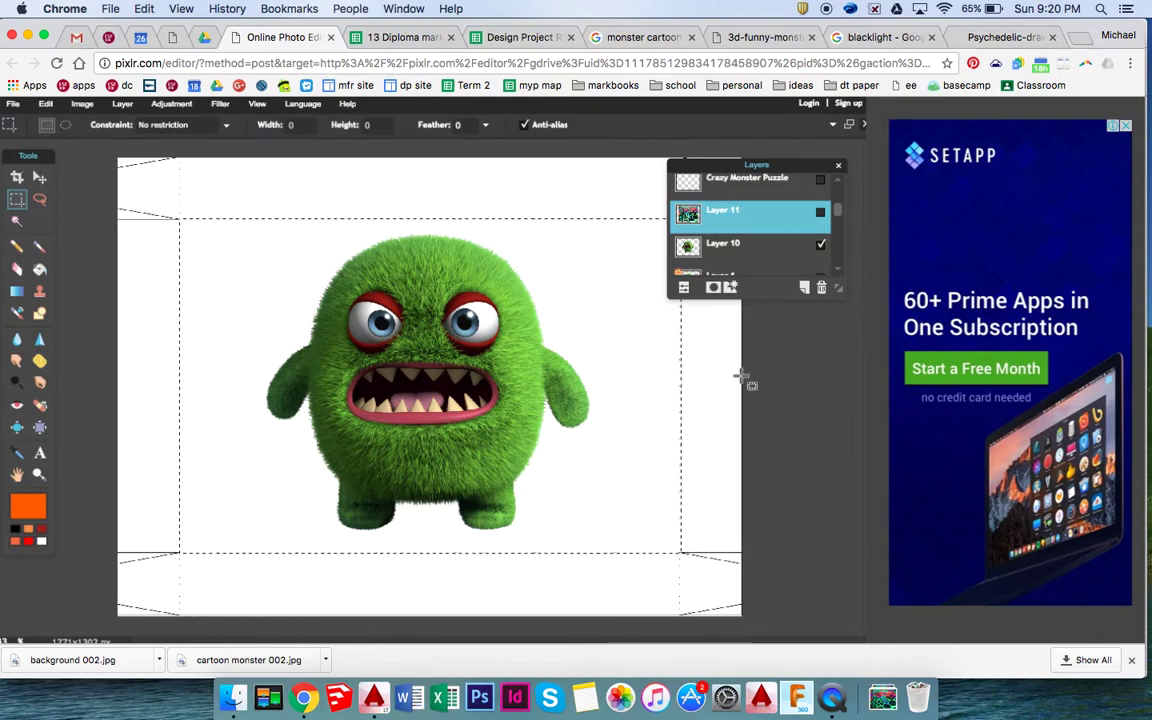
pyautogui.click(821, 216)
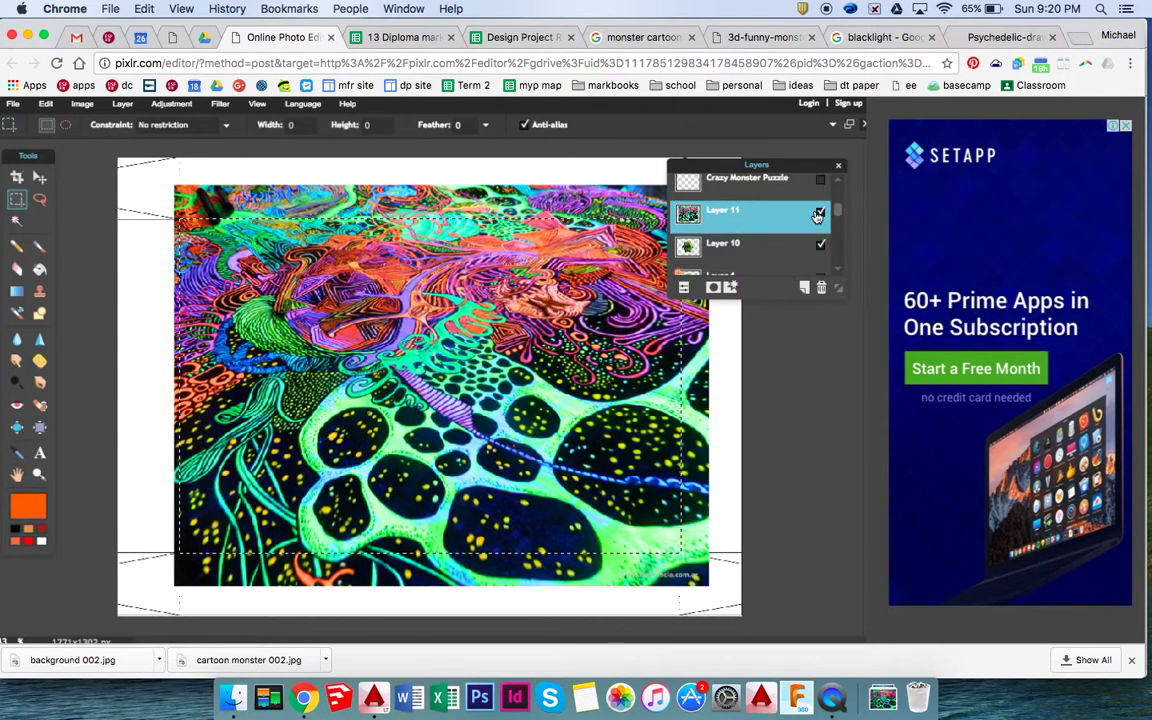
# Invert the selection to delete the artwork outside the central panel, deselect, and move the monster layer above the artwork layer
pyautogui.click(47, 105)
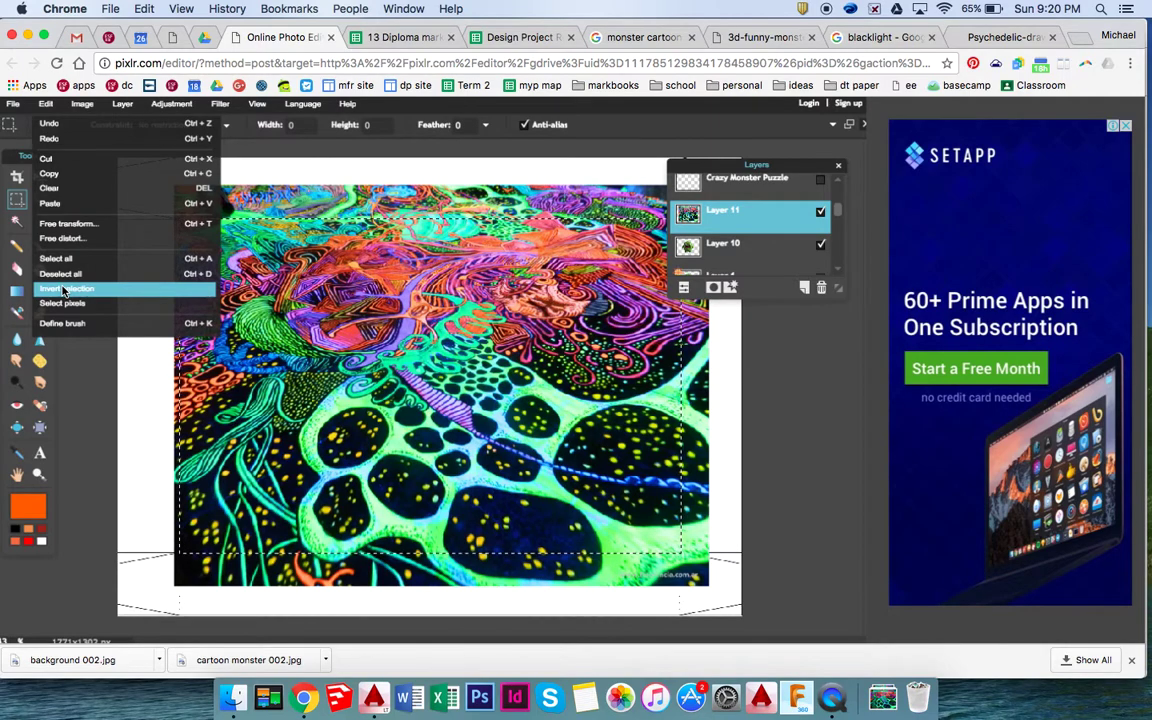
pyautogui.click(64, 290)
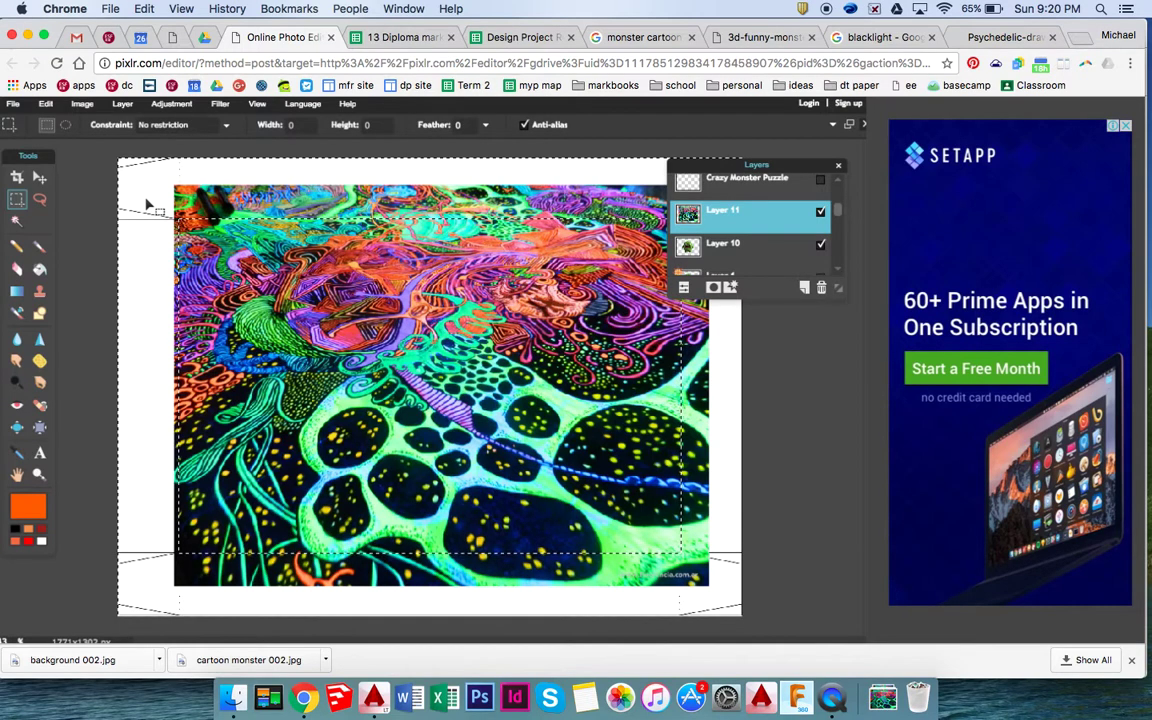
pyautogui.press('Delete')
pyautogui.hotkey('ctrl', 'd')
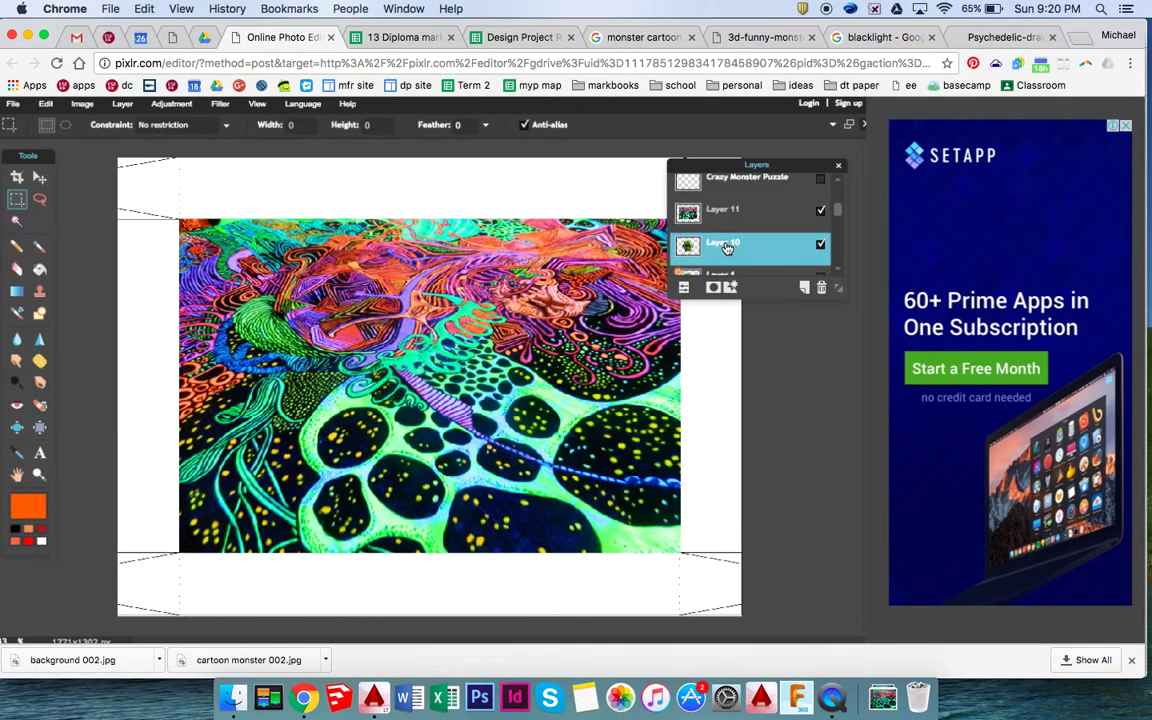
pyautogui.moveTo(727, 247); pyautogui.dragTo(722, 203)
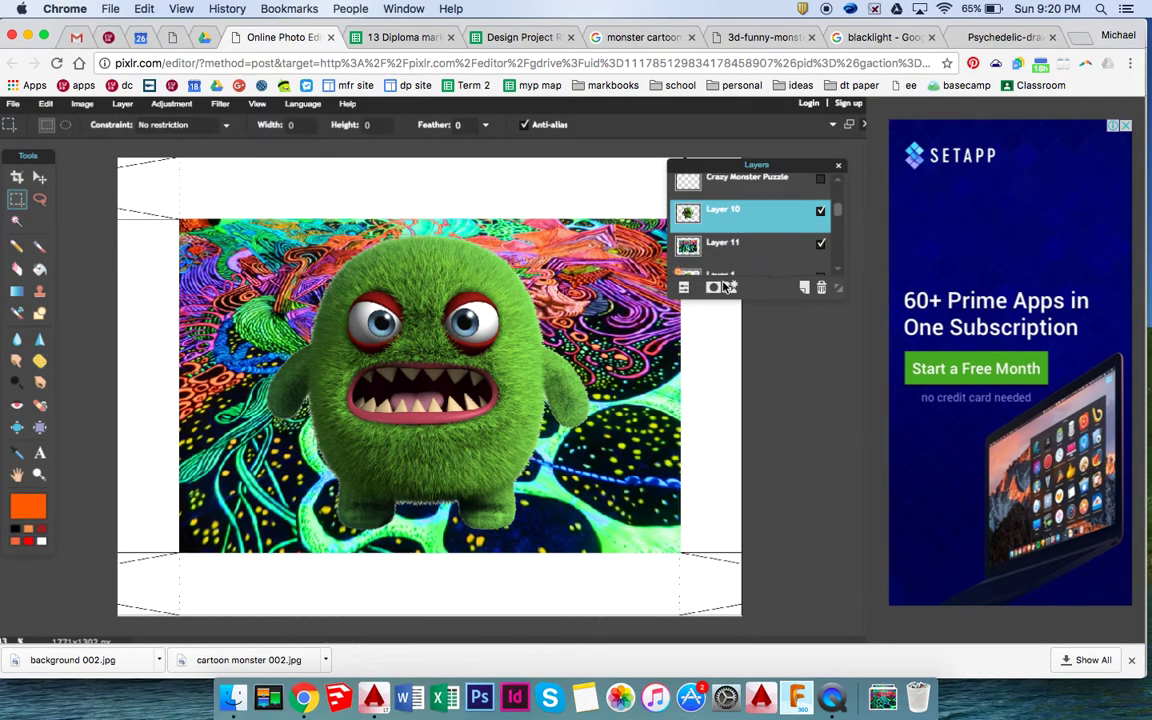
# Add a new layer above the monster and fill it with the orange colour ff5500
pyautogui.click(803, 289)
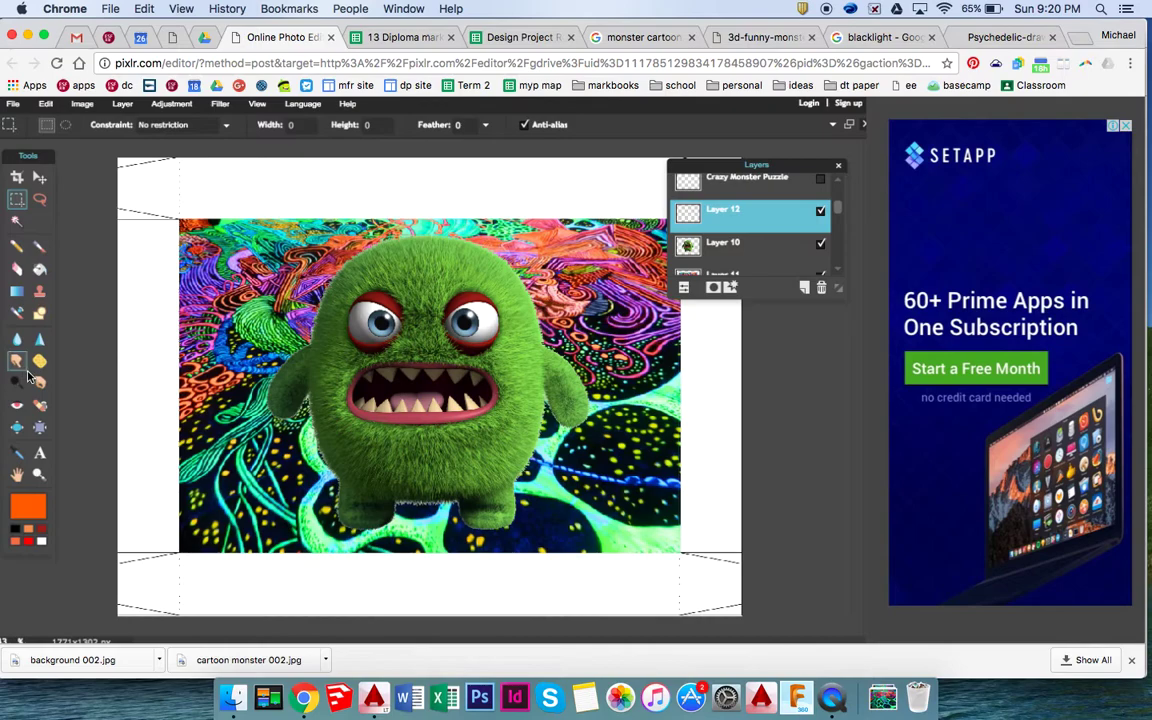
pyautogui.click(39, 269)
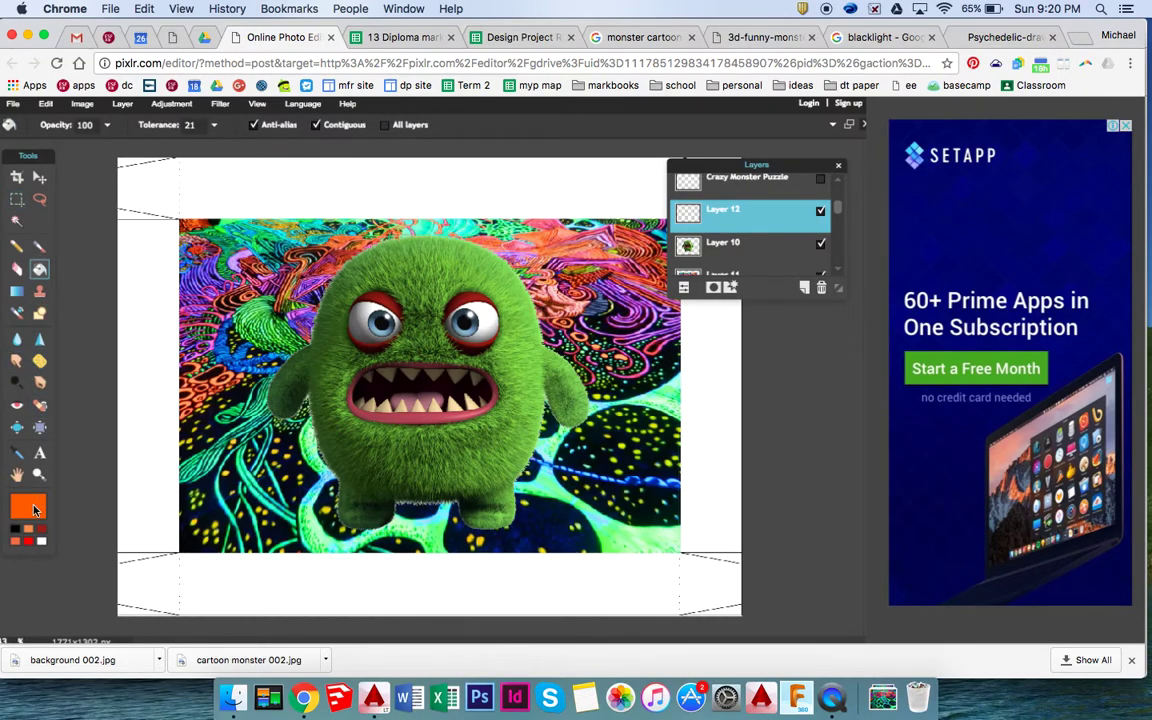
pyautogui.click(30, 507)
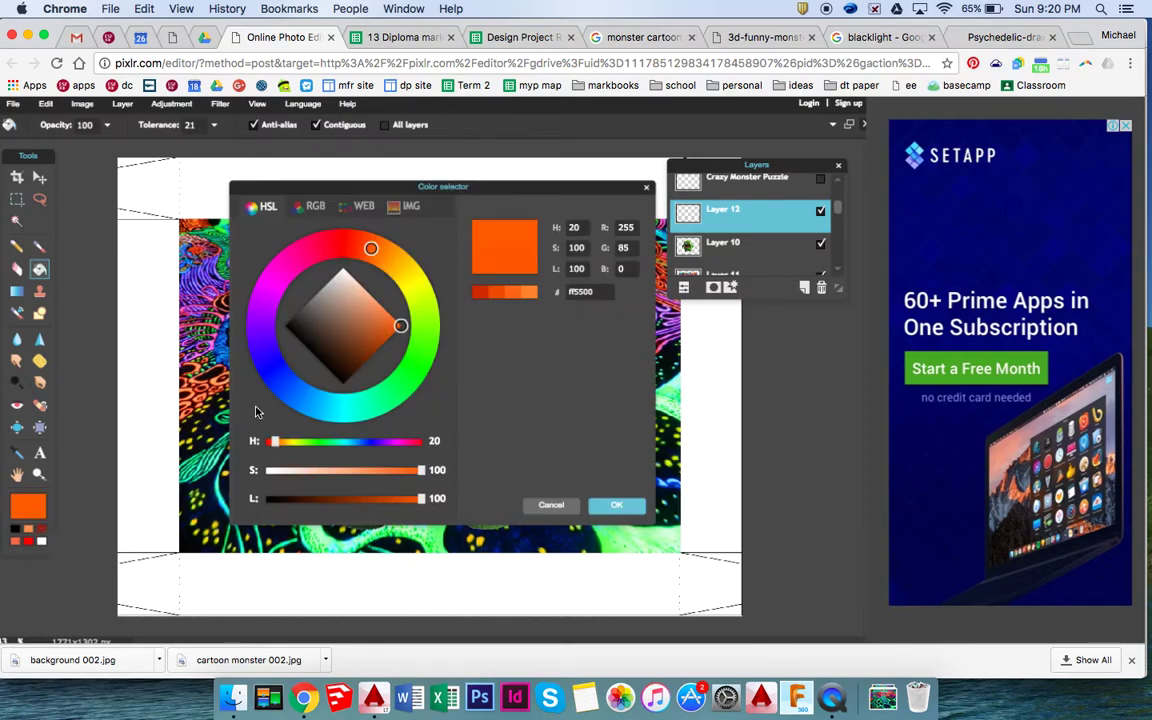
pyautogui.click(618, 505)
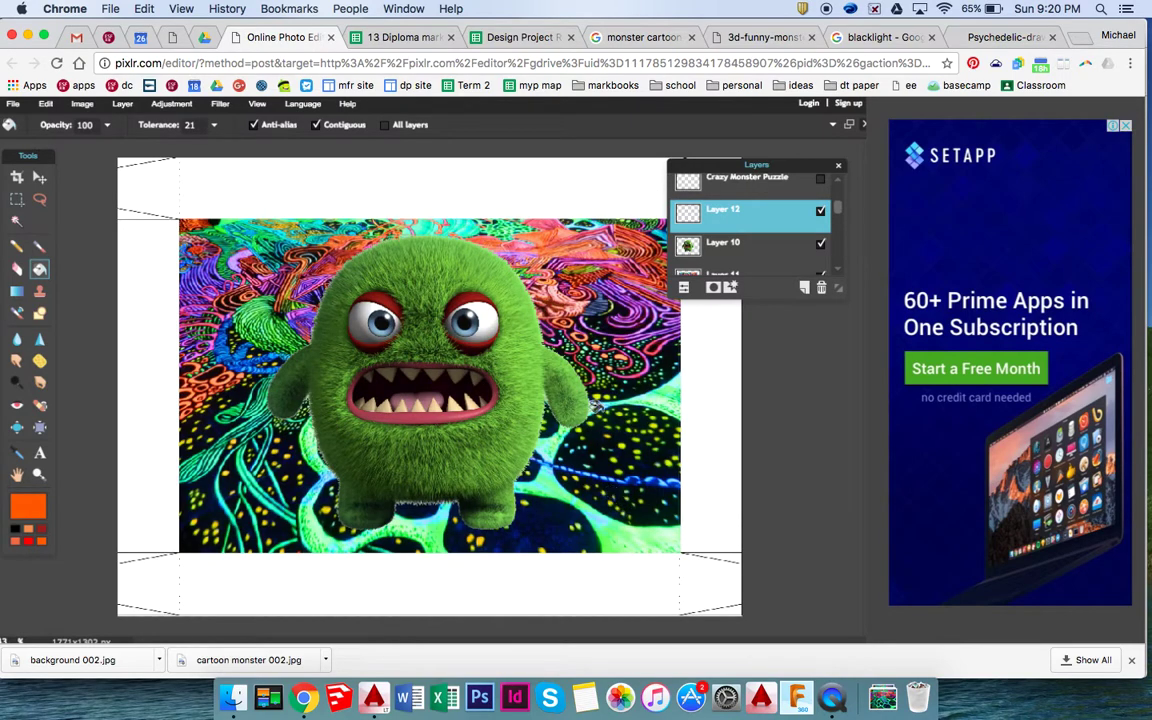
pyautogui.click(485, 180)
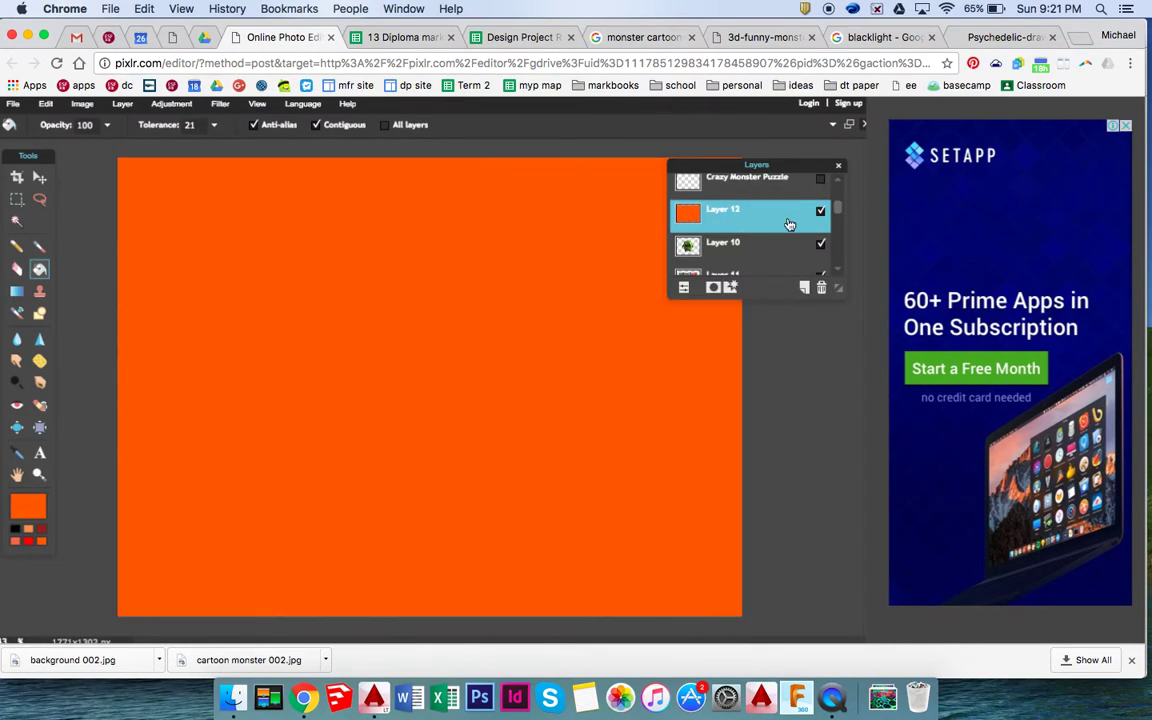
# Move the orange layer down the stack so it sits directly below the blacklight artwork layer
pyautogui.moveTo(777, 219); pyautogui.dragTo(768, 260)
pyautogui.scroll(-1, 833, 218)
pyautogui.moveTo(790, 219); pyautogui.dragTo(770, 266)
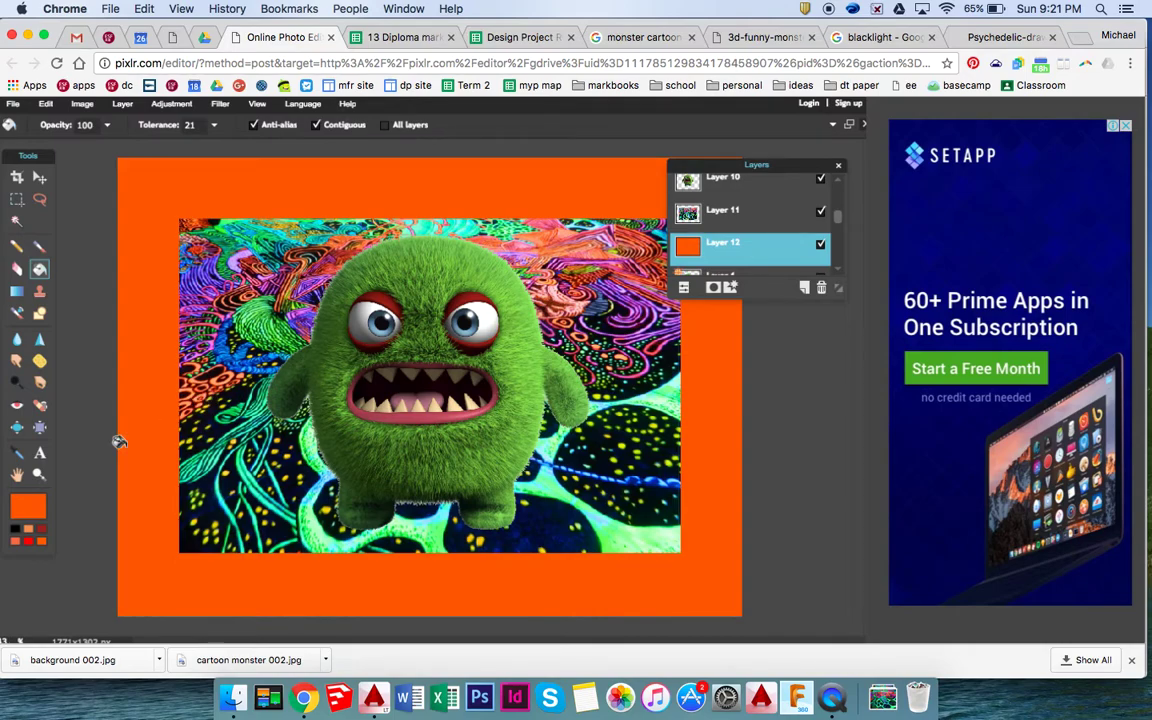
# Add the text "Crazy Monster Puzzle" in the orange area above the central panel, in Helvetica at size 30
pyautogui.click(40, 454)
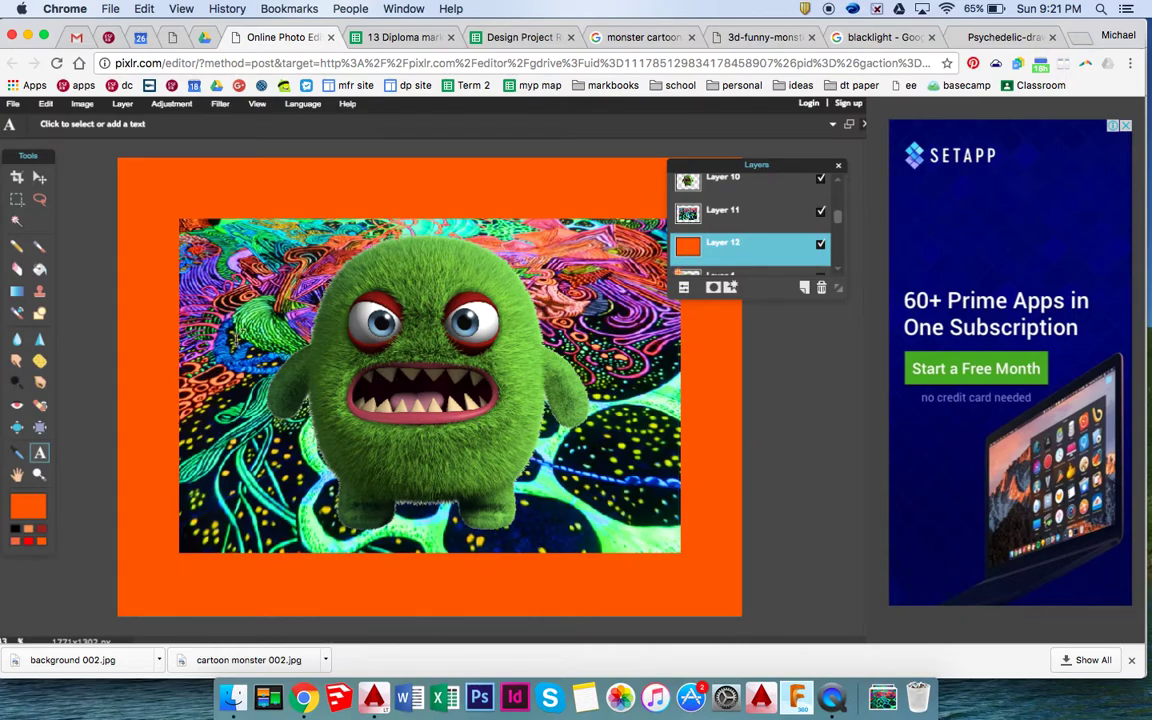
pyautogui.click(225, 188)
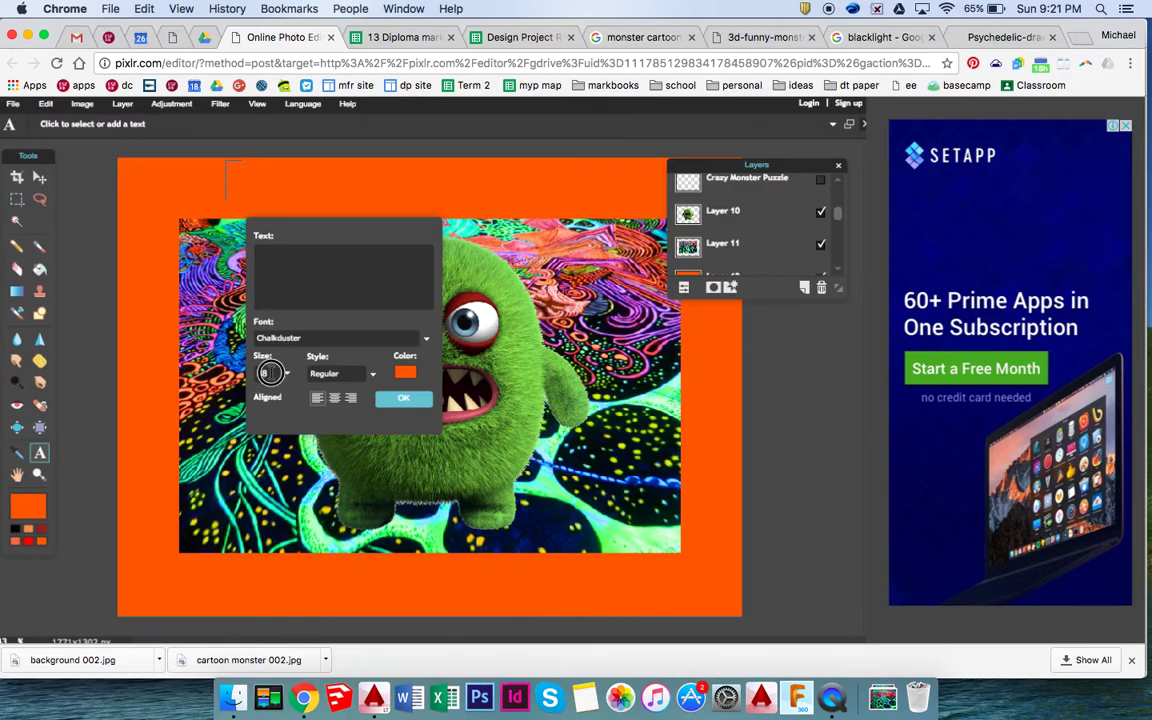
pyautogui.write('30')
pyautogui.click(305, 339)
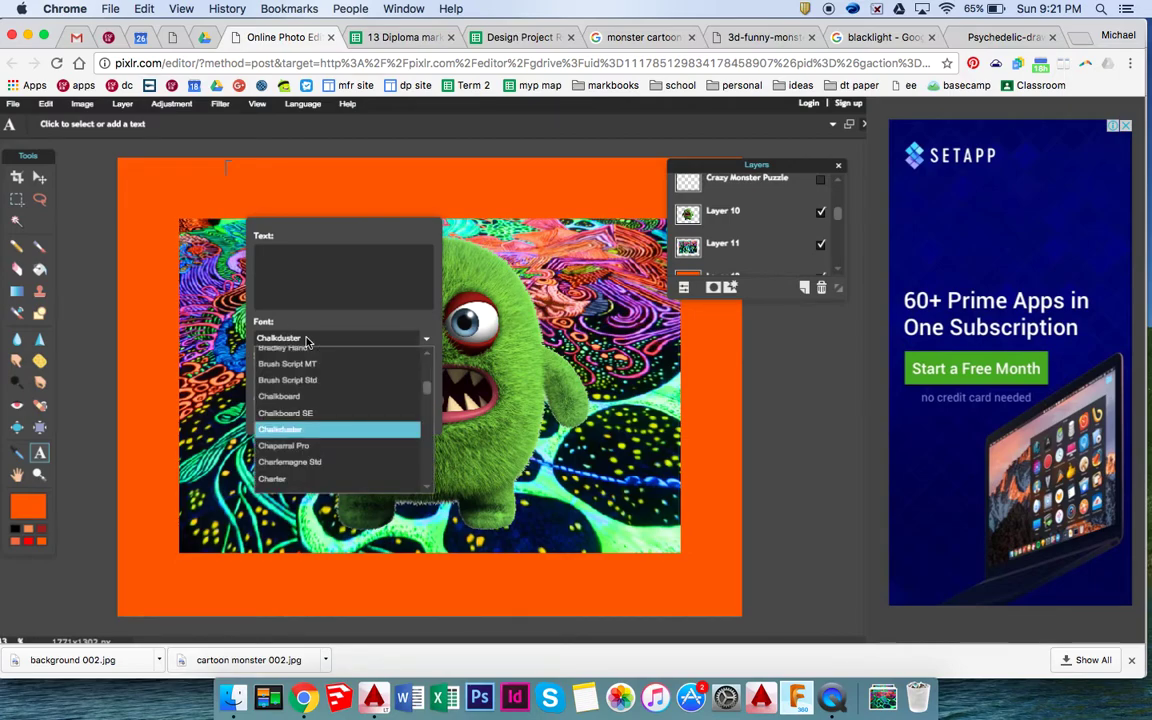
pyautogui.scroll(-5, 310, 420)
pyautogui.click(314, 445)
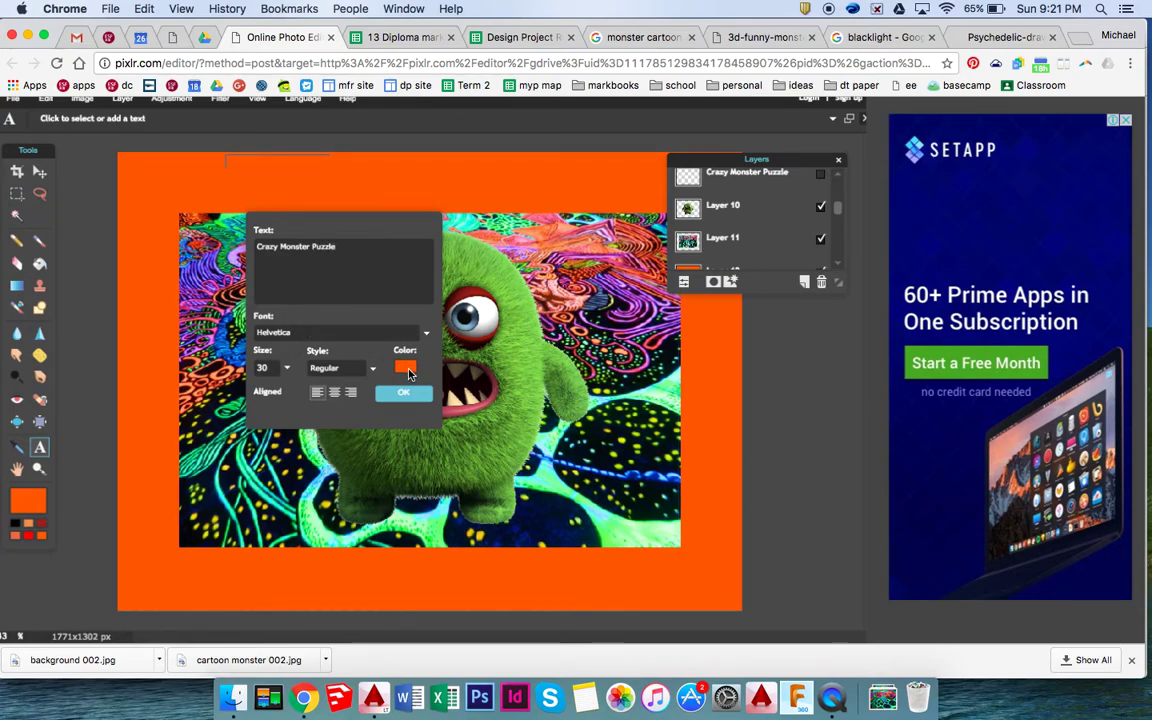
# Try purple shades for the title text, and settle on pure white (ffffff) as its colour
pyautogui.click(405, 366)
pyautogui.moveTo(358, 288)
pyautogui.mouseDown()
pyautogui.moveTo(375, 309)
pyautogui.moveTo(340, 265)
pyautogui.mouseUp()
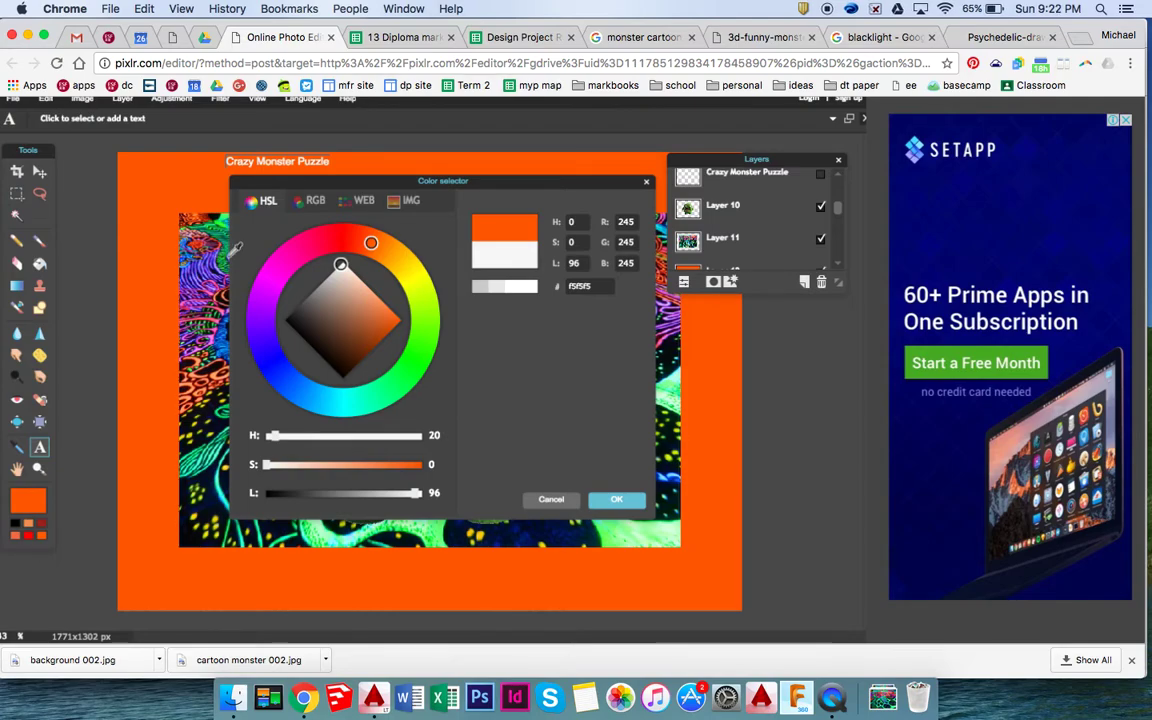
pyautogui.click(197, 226)
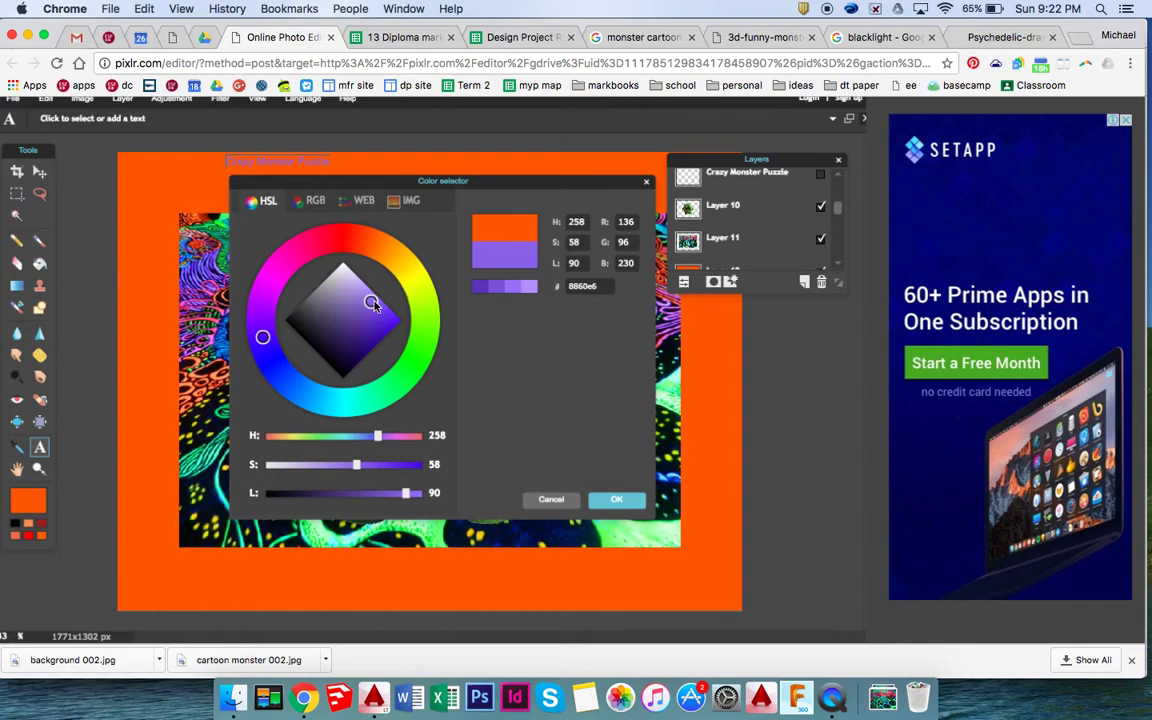
pyautogui.moveTo(258, 336); pyautogui.dragTo(228, 300)
pyautogui.moveTo(373, 306); pyautogui.dragTo(395, 320)
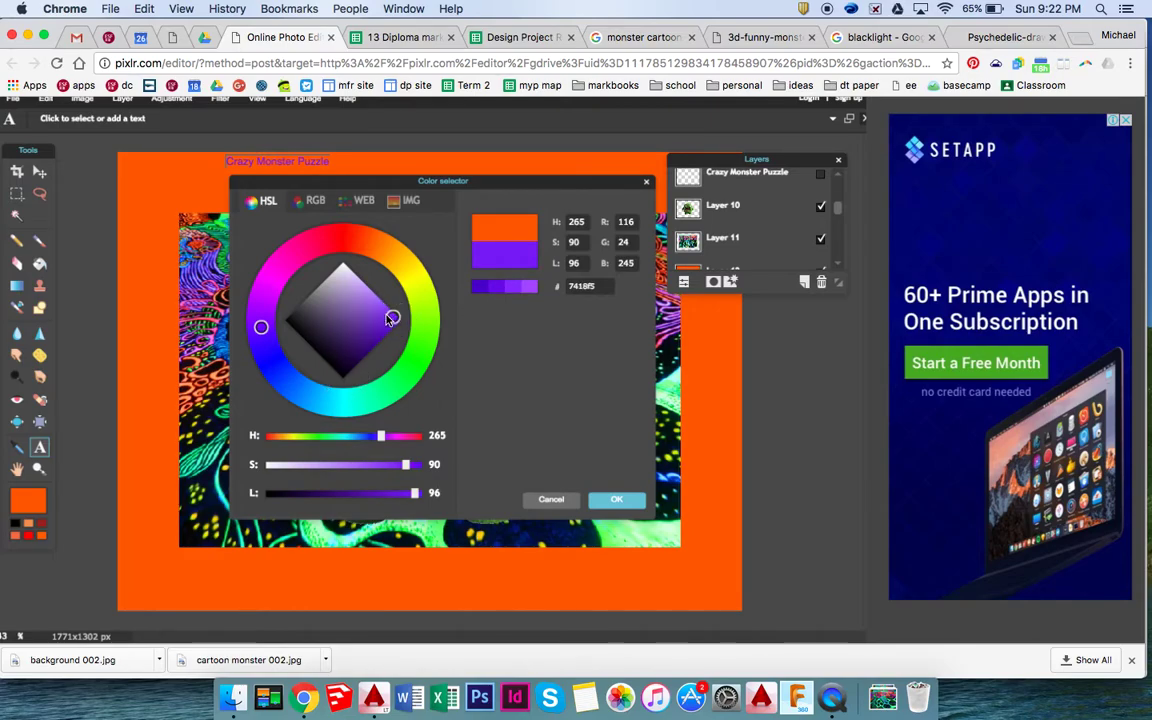
pyautogui.moveTo(393, 318)
pyautogui.mouseDown()
pyautogui.moveTo(352, 266)
pyautogui.moveTo(310, 245)
pyautogui.mouseUp()
pyautogui.moveTo(380, 437); pyautogui.dragTo(427, 437)
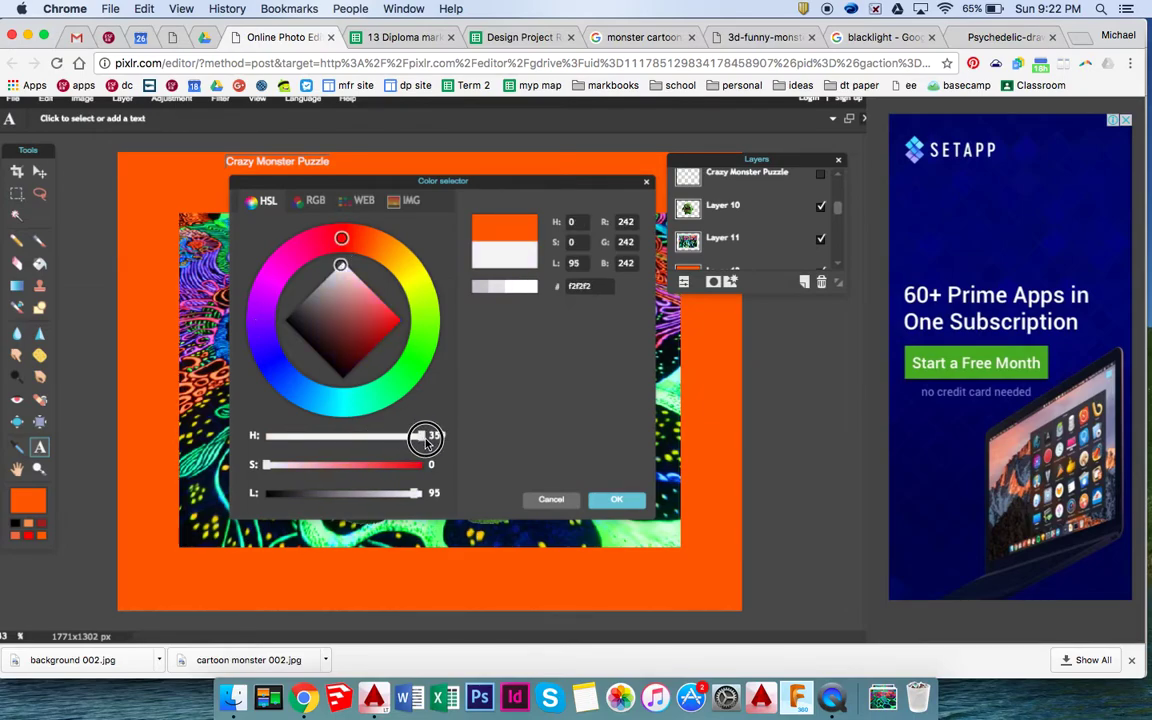
pyautogui.moveTo(409, 489); pyautogui.dragTo(423, 492)
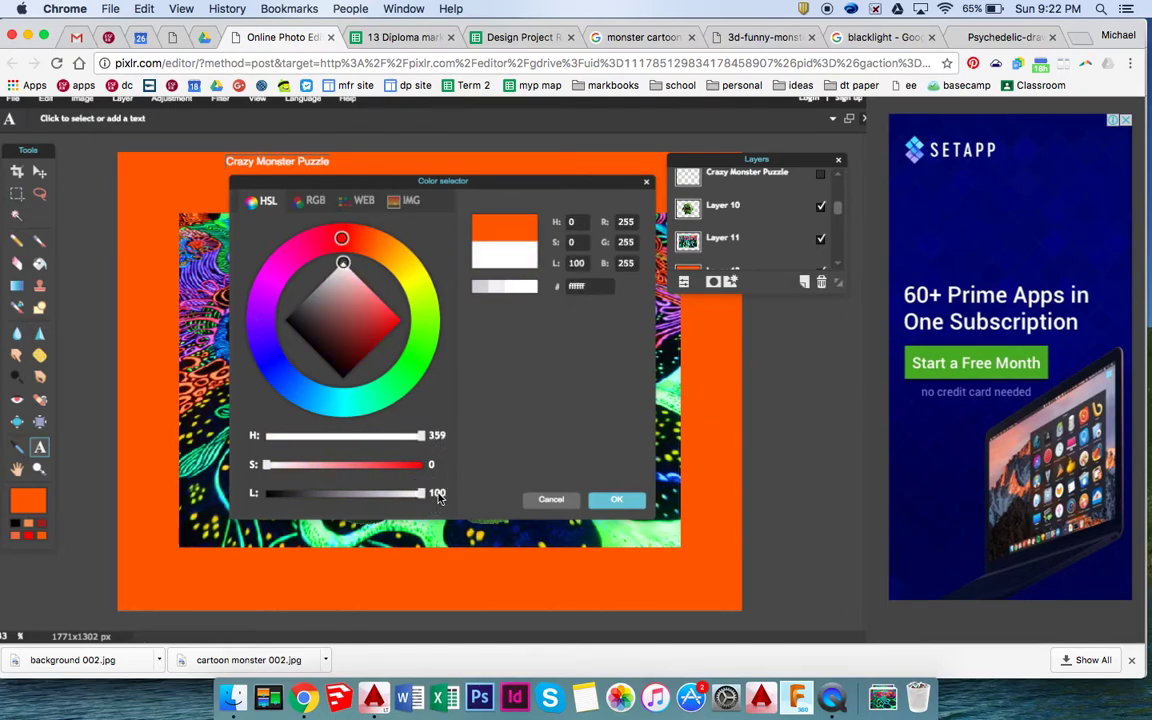
pyautogui.click(614, 501)
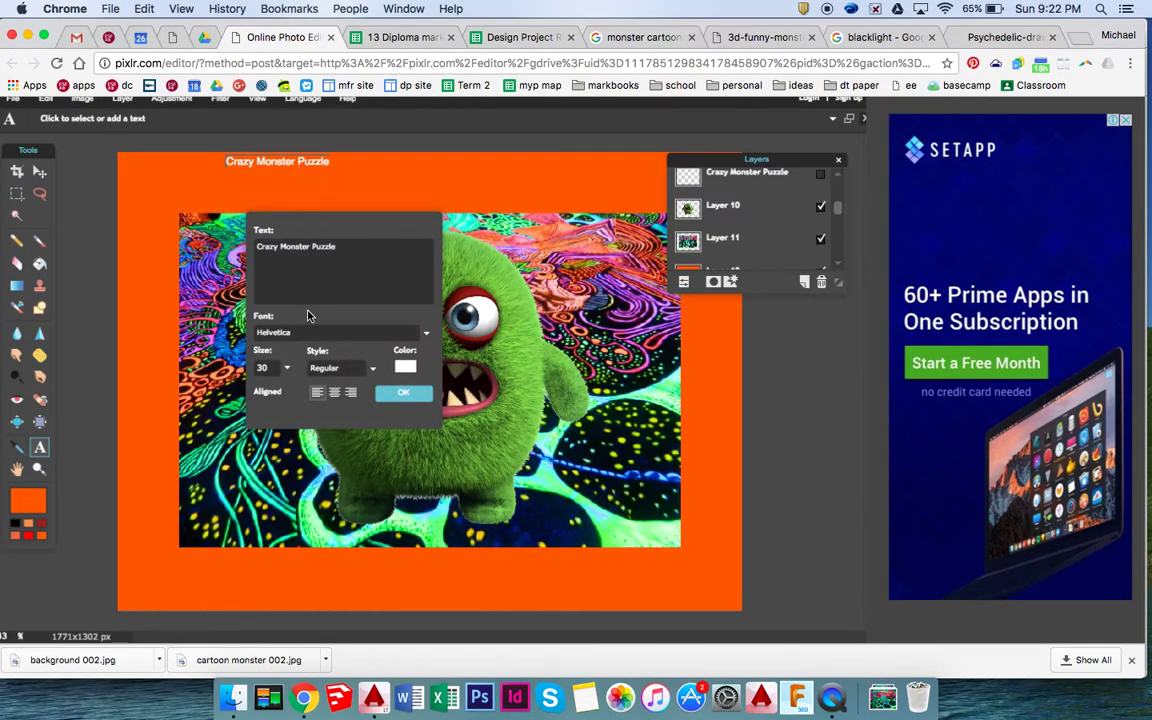
# Change the title text's font to Chalkduster and set its size to 88
pyautogui.click(426, 338)
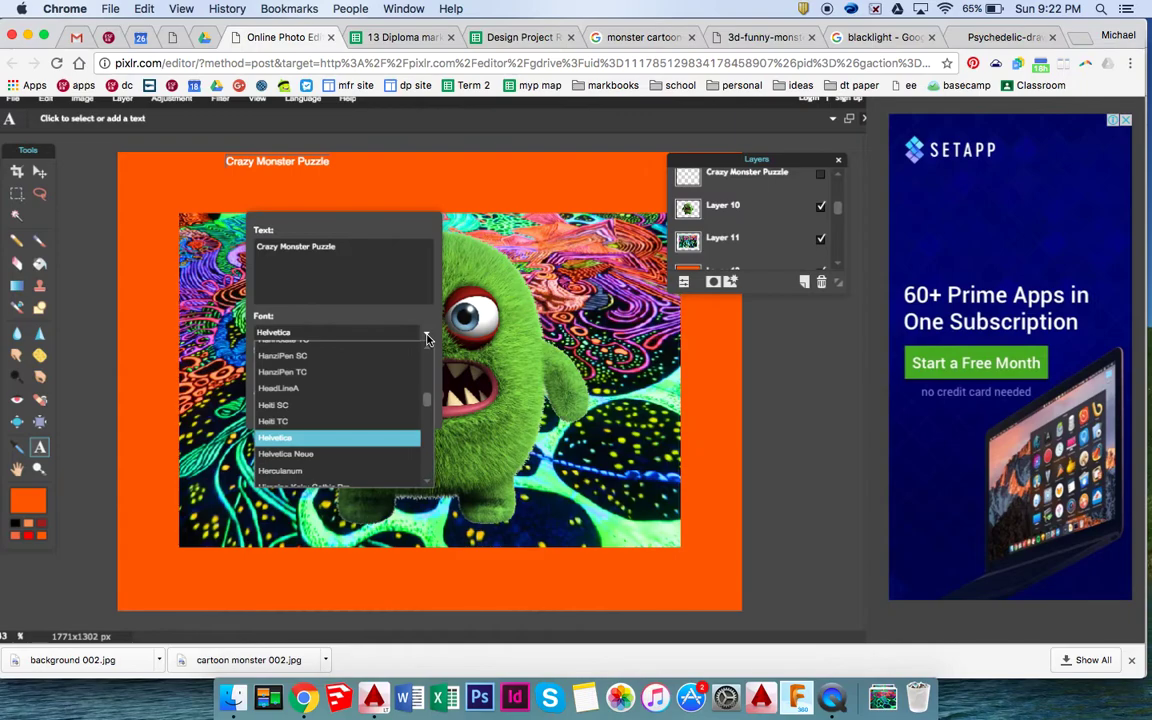
pyautogui.moveTo(420, 405); pyautogui.dragTo(424, 389)
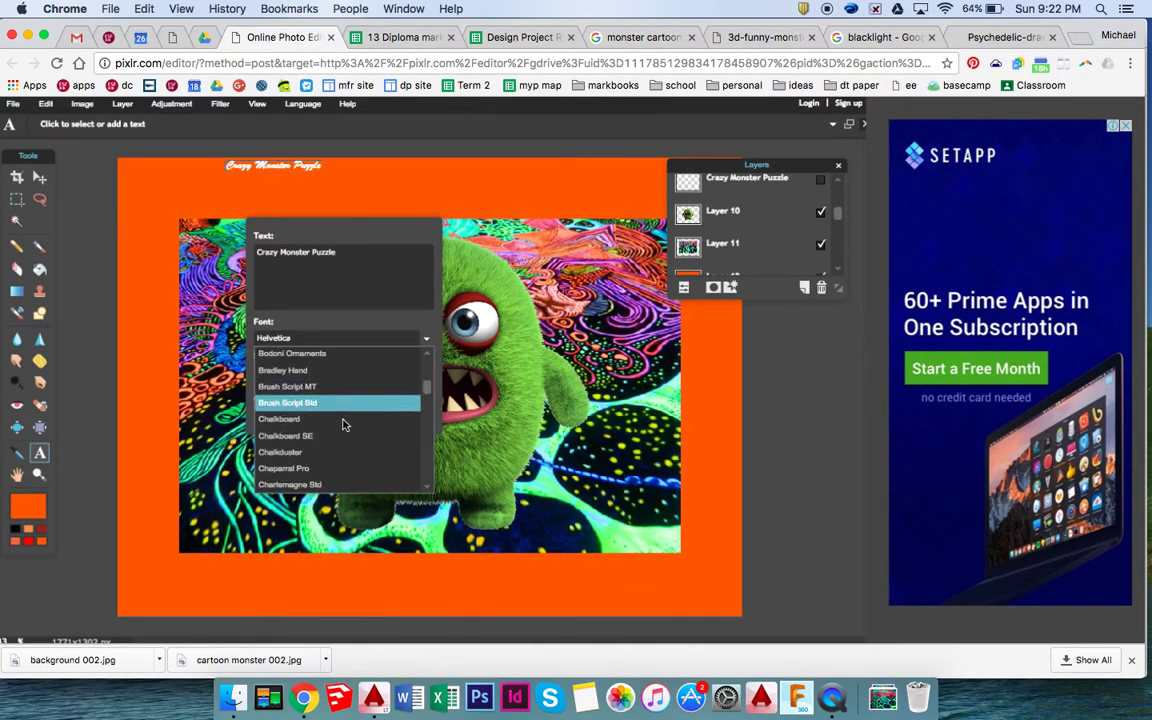
pyautogui.click(300, 452)
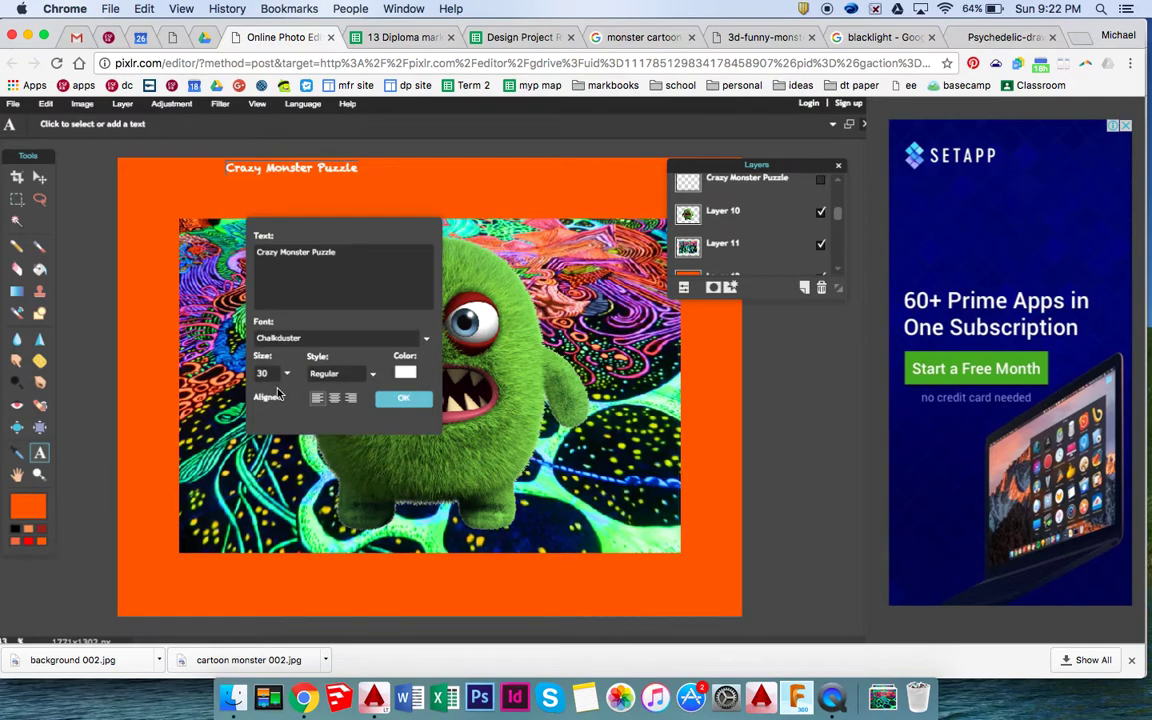
pyautogui.write('88')
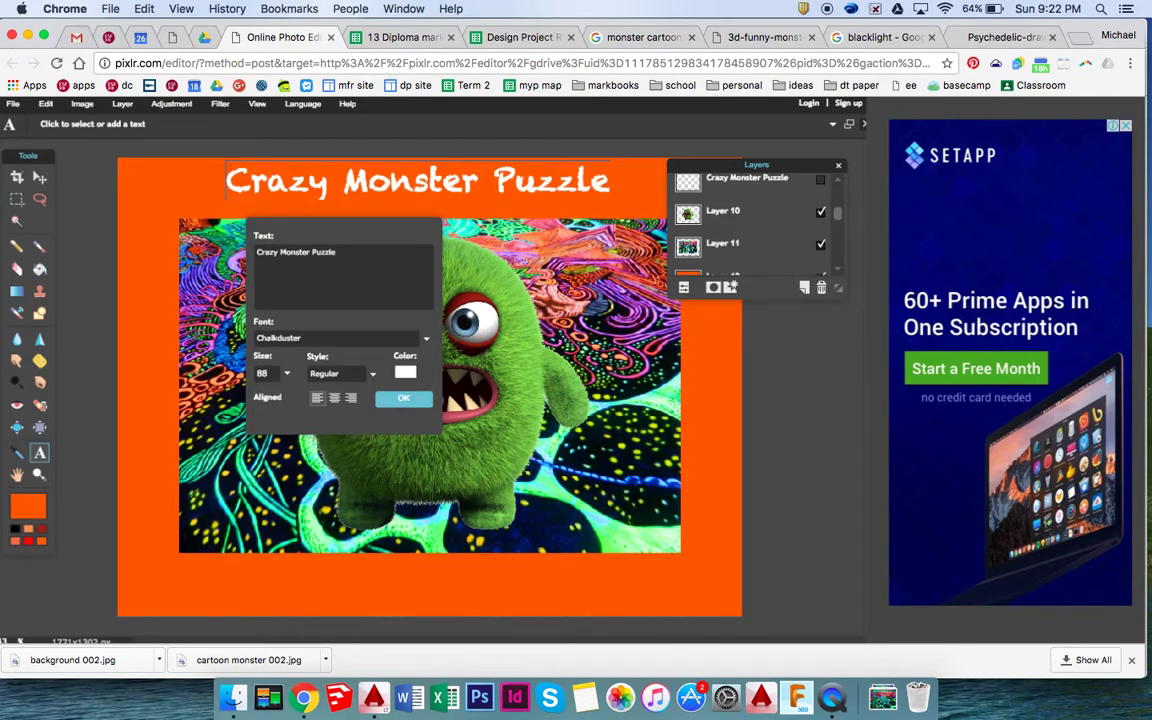
# Accept the title text and move it slightly down and right, centring it in the orange strip above the artwork
pyautogui.click(403, 398)
pyautogui.click(39, 178)
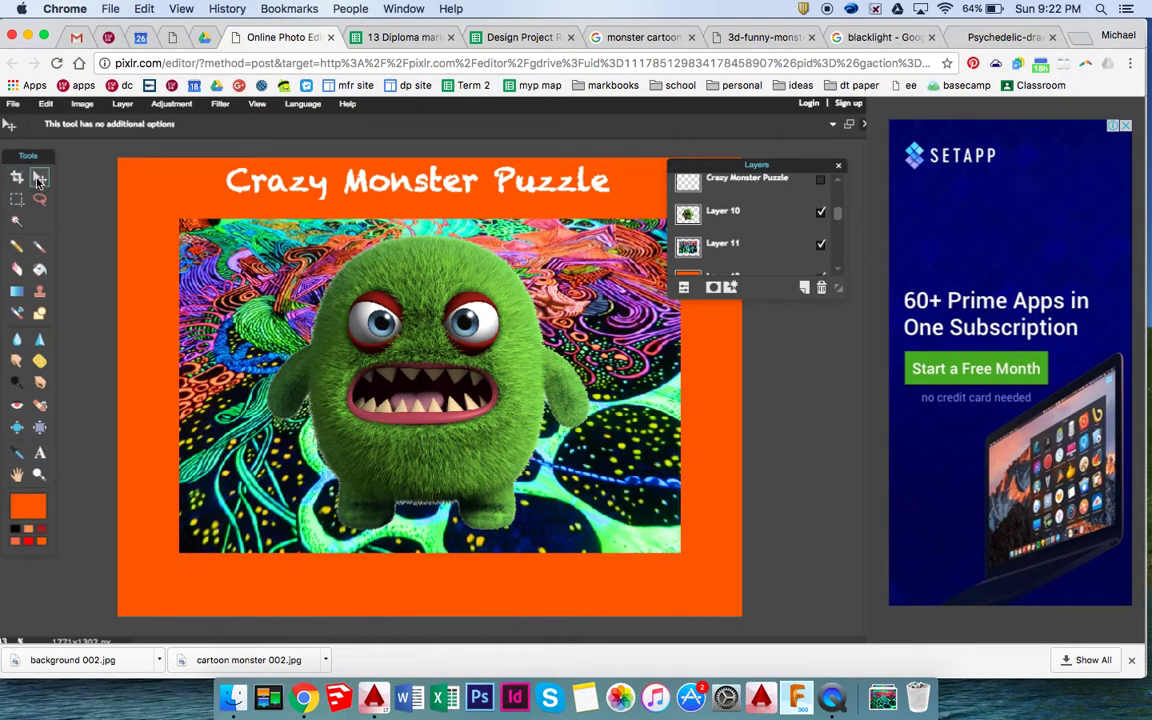
pyautogui.moveTo(355, 180); pyautogui.dragTo(370, 191)
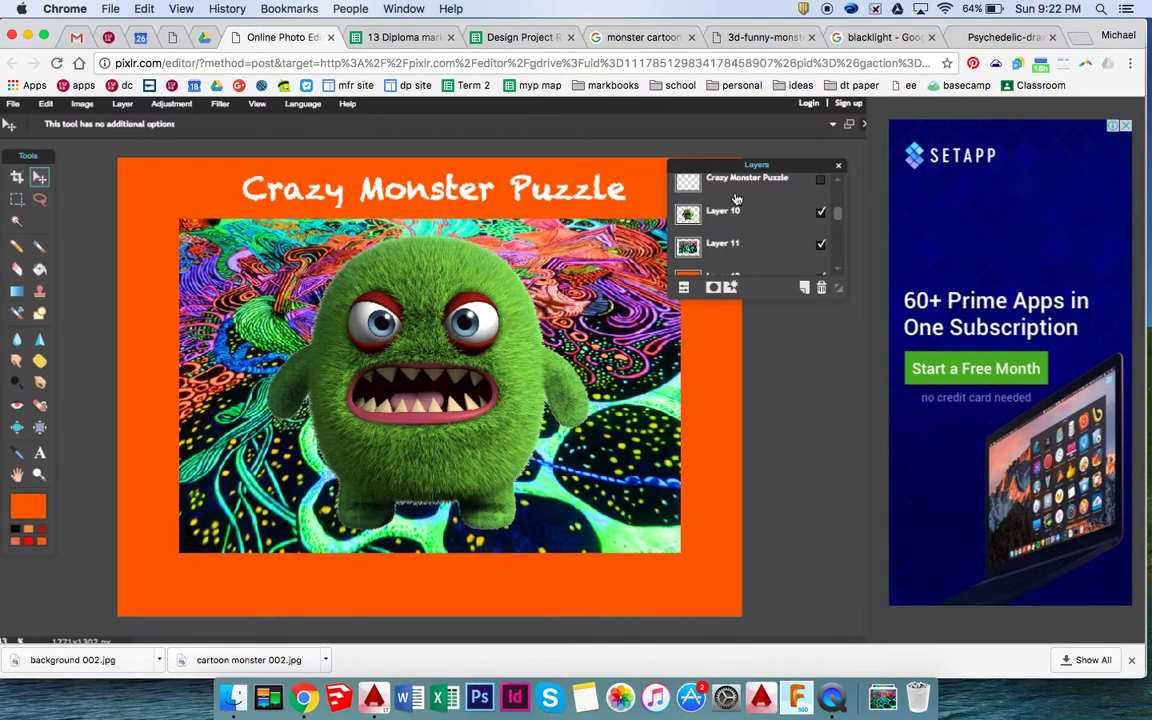
# Rasterize the topmost "Crazy Monster Puzzle" text layer and shift the title slightly left within the orange strip
pyautogui.moveTo(837, 213); pyautogui.dragTo(828, 185)
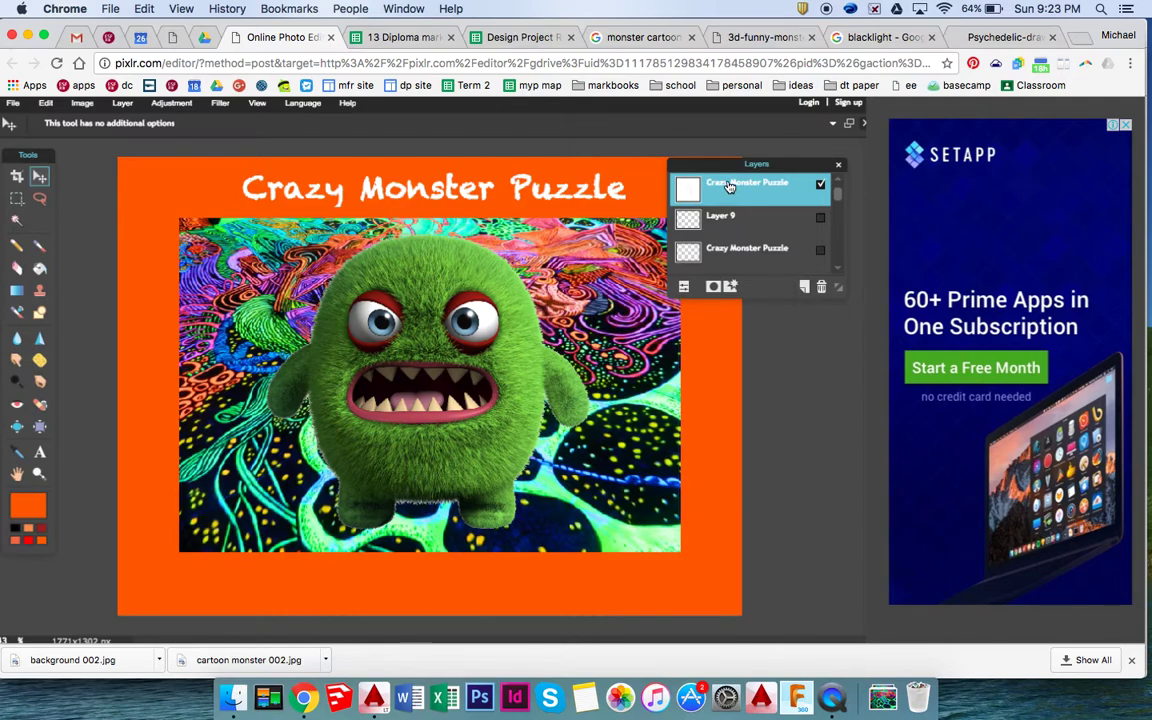
pyautogui.rightClick(729, 187)
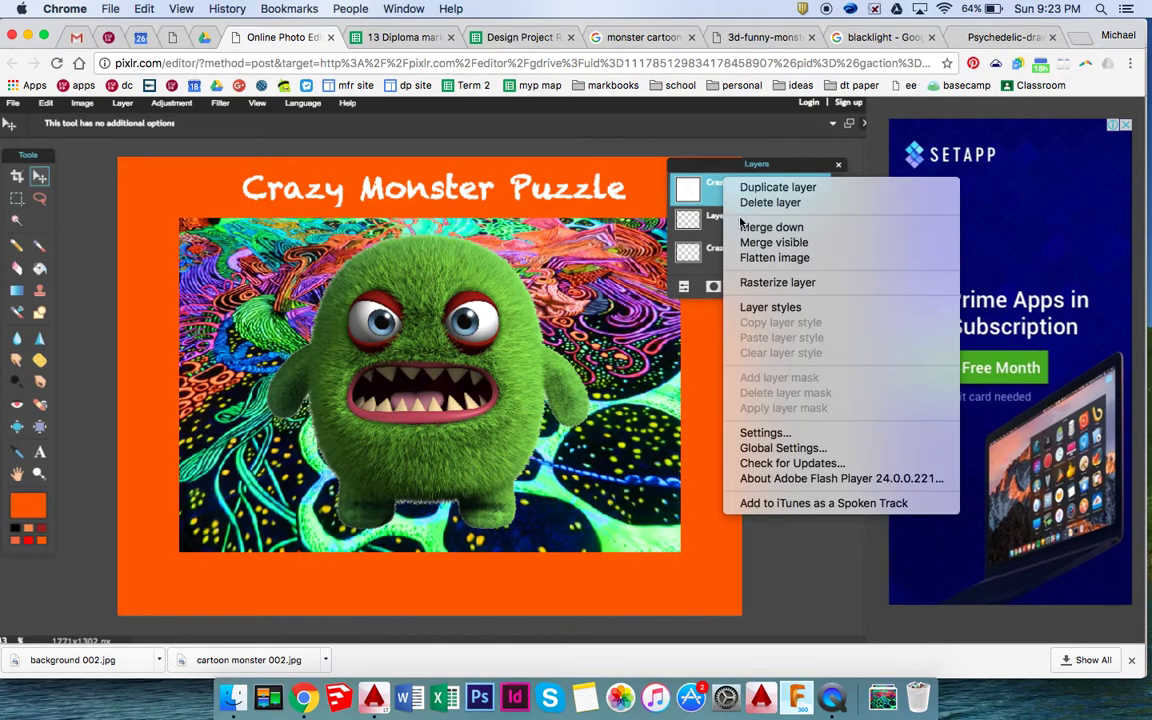
pyautogui.click(760, 284)
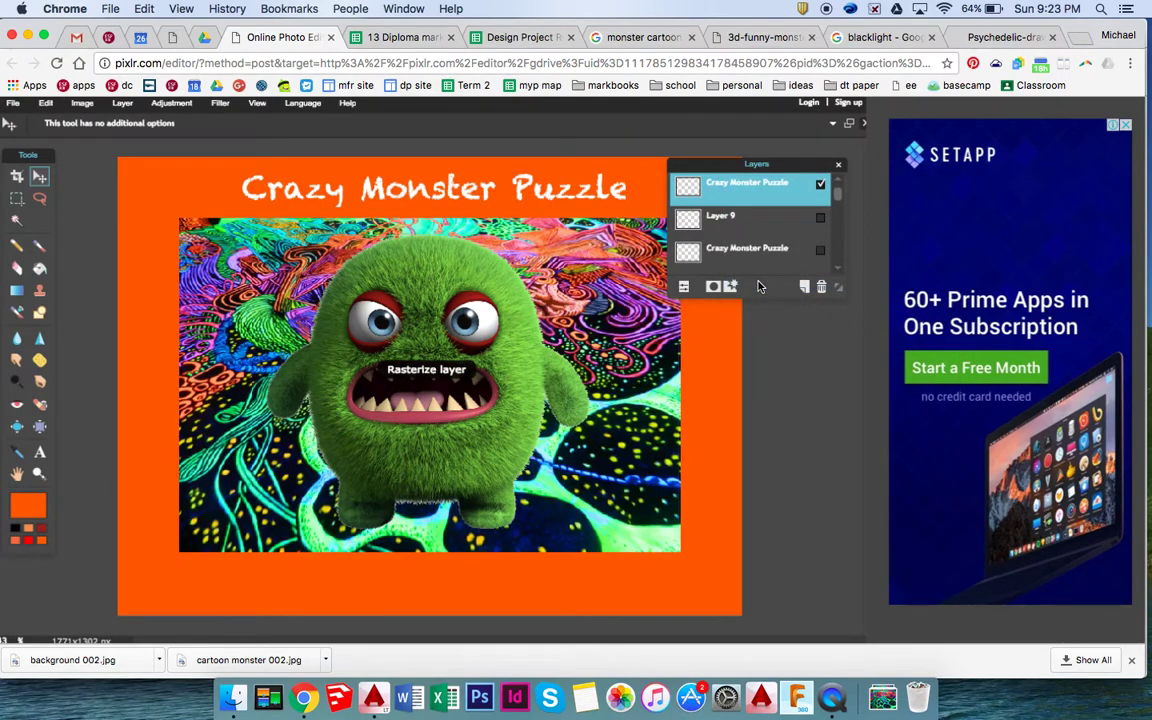
pyautogui.moveTo(563, 205)
pyautogui.mouseDown()
pyautogui.moveTo(586, 200)
pyautogui.moveTo(543, 195)
pyautogui.mouseUp()
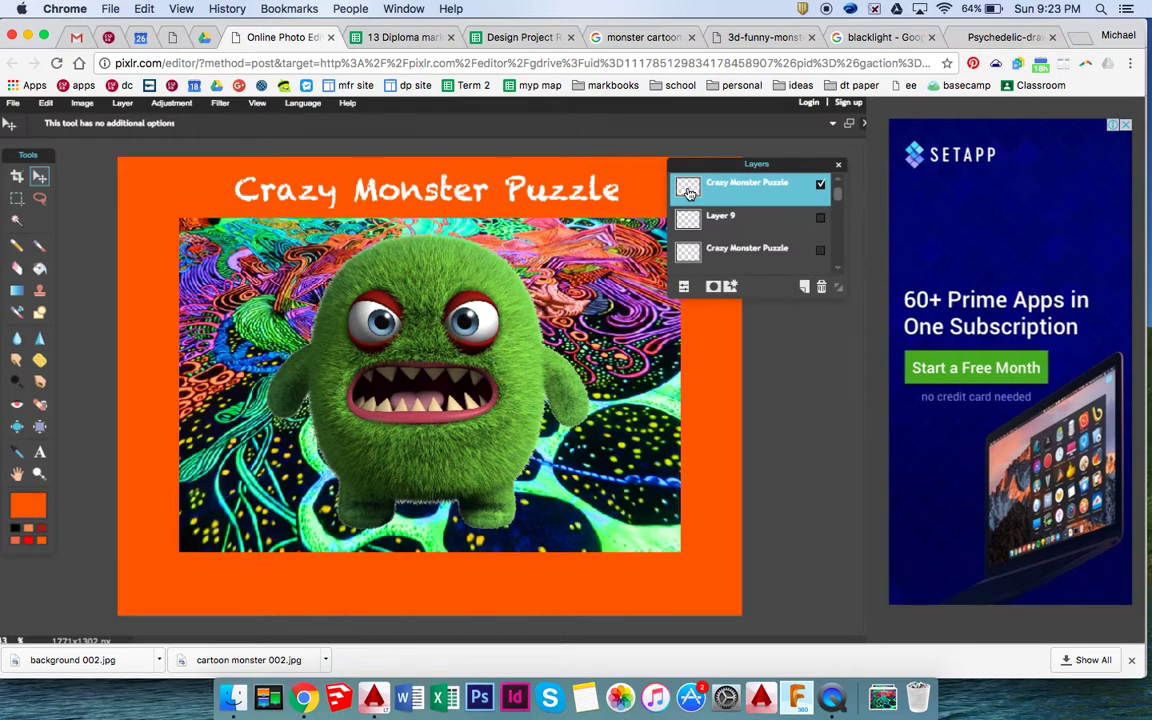
# Rotate the title above the artwork 180 degrees with Free transform so it reads upside down
pyautogui.hotkey('ctrl', 't')
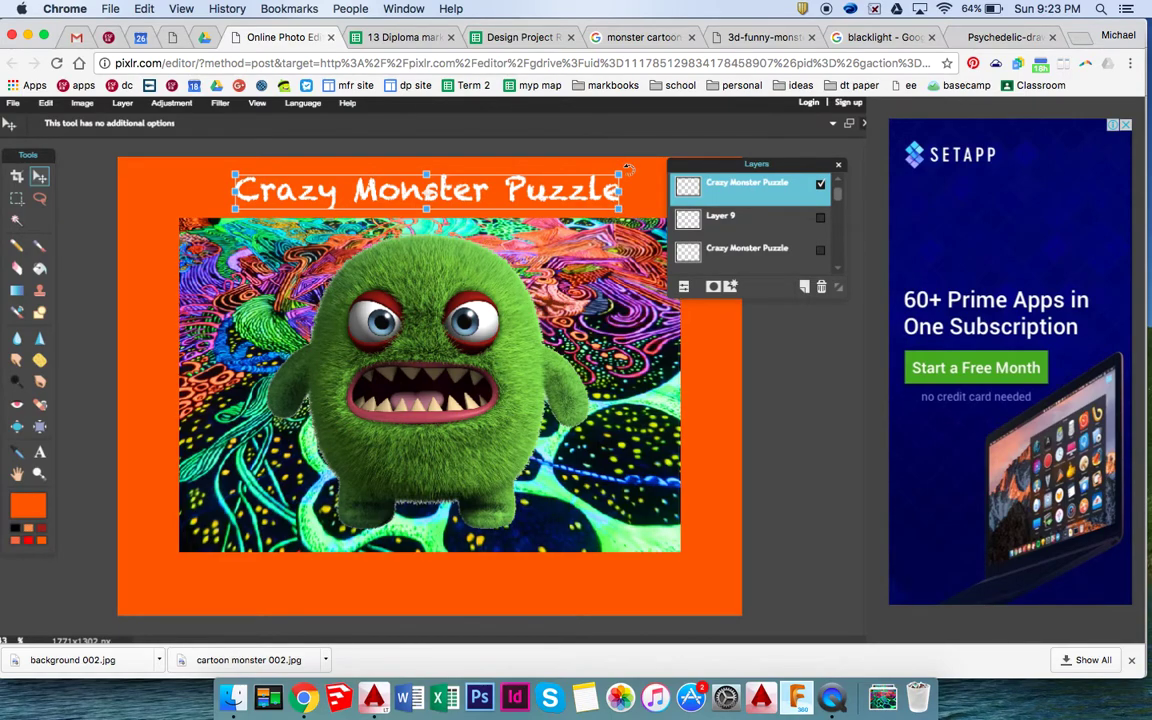
pyautogui.moveTo(627, 172); pyautogui.dragTo(254, 218)
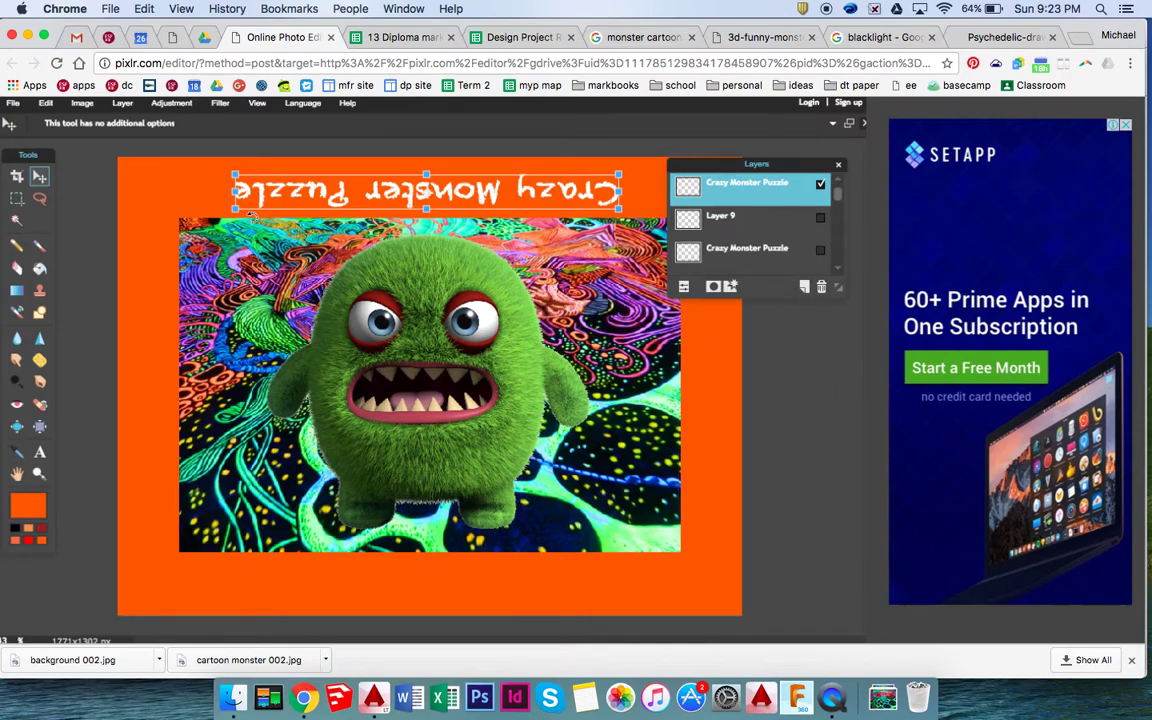
pyautogui.press('Return')
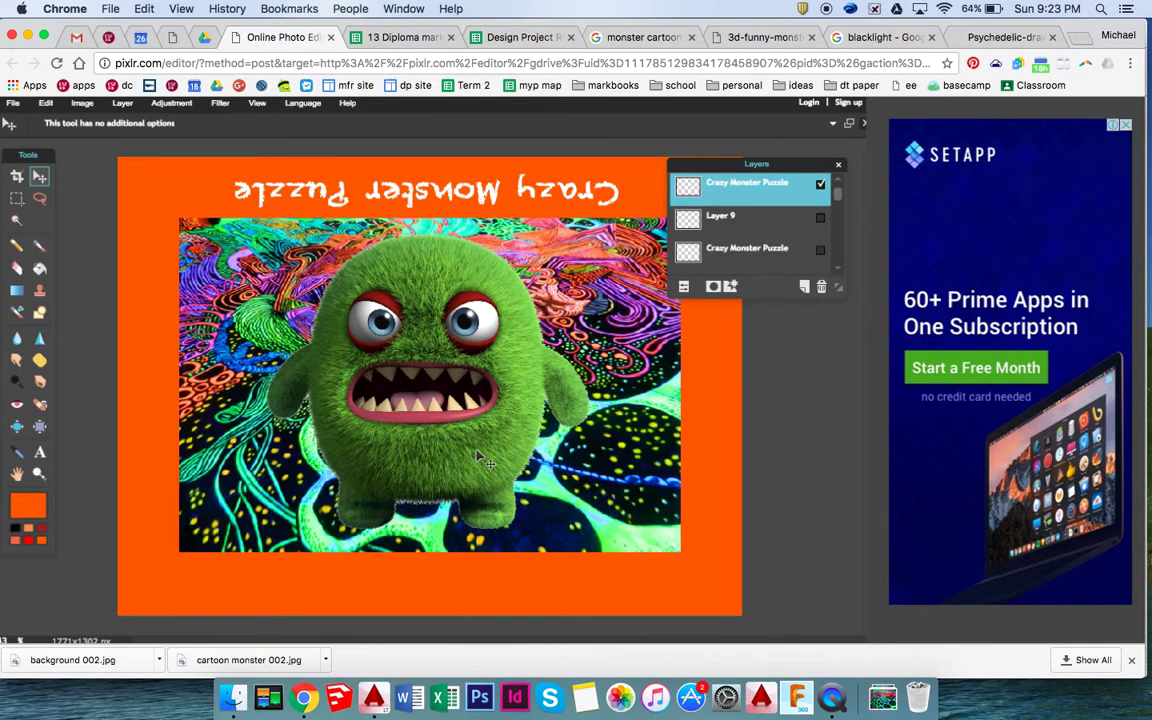
# Copy the upside-down title, paste it as a new layer and move the copy to the orange strip below the artwork
pyautogui.press('super+a')
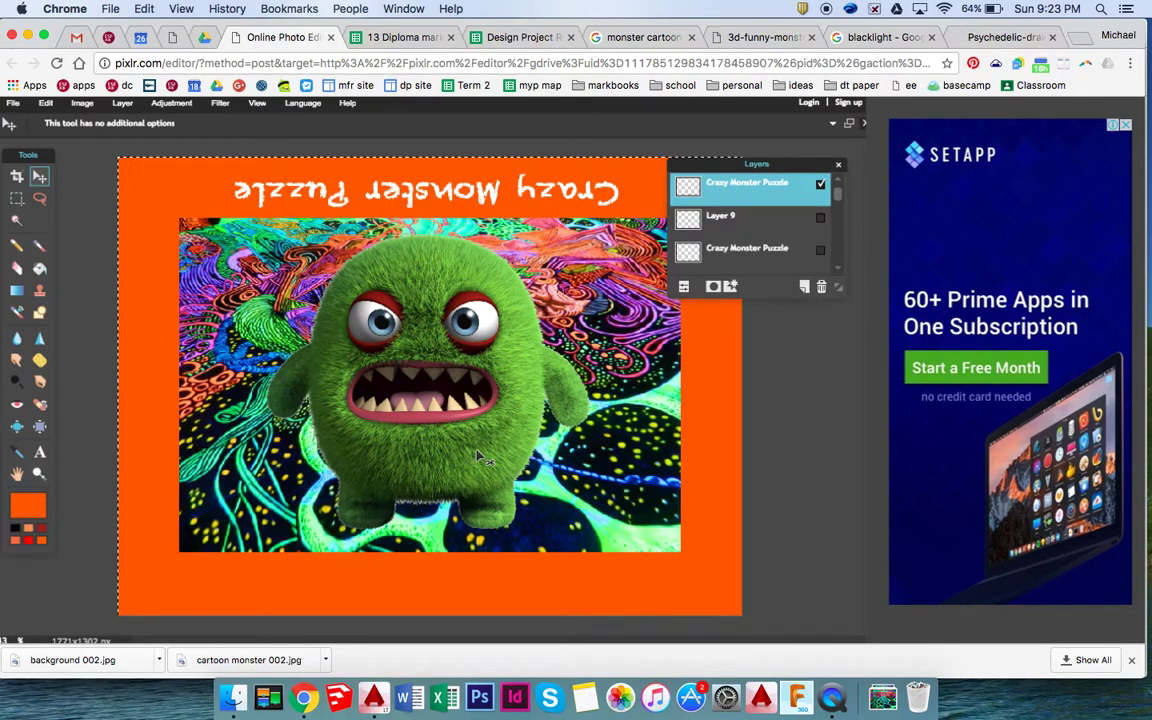
pyautogui.press('super+c')
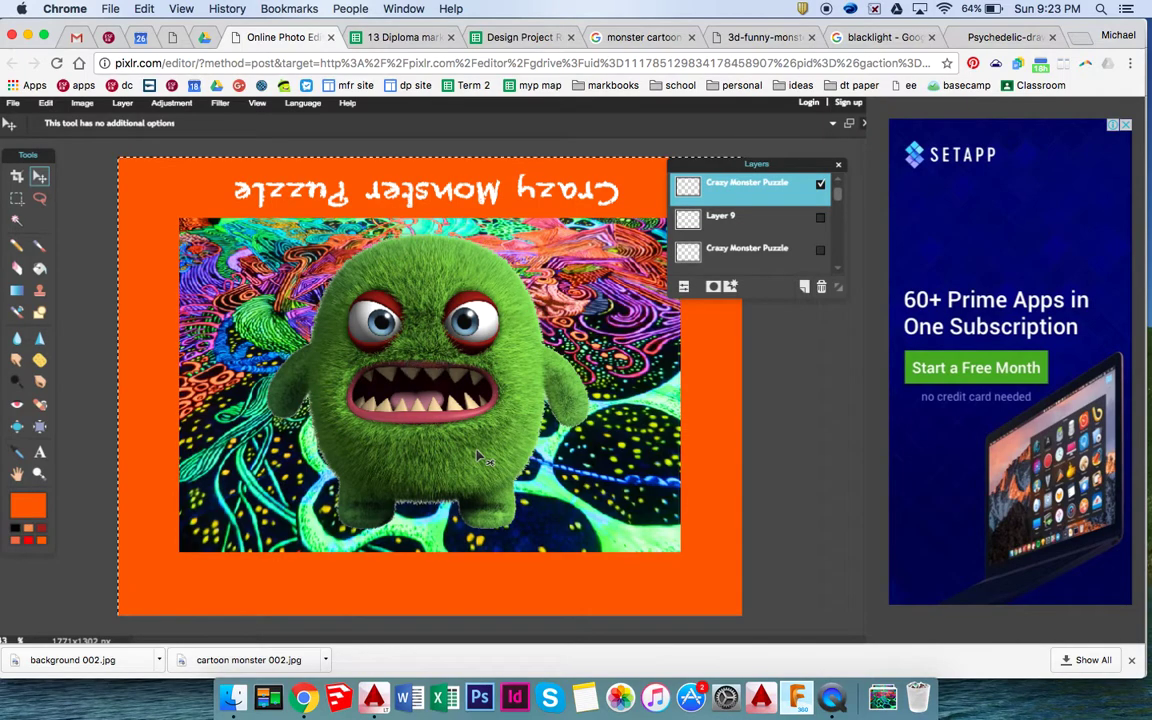
pyautogui.press('super+v')
pyautogui.moveTo(478, 388); pyautogui.dragTo(480, 585)
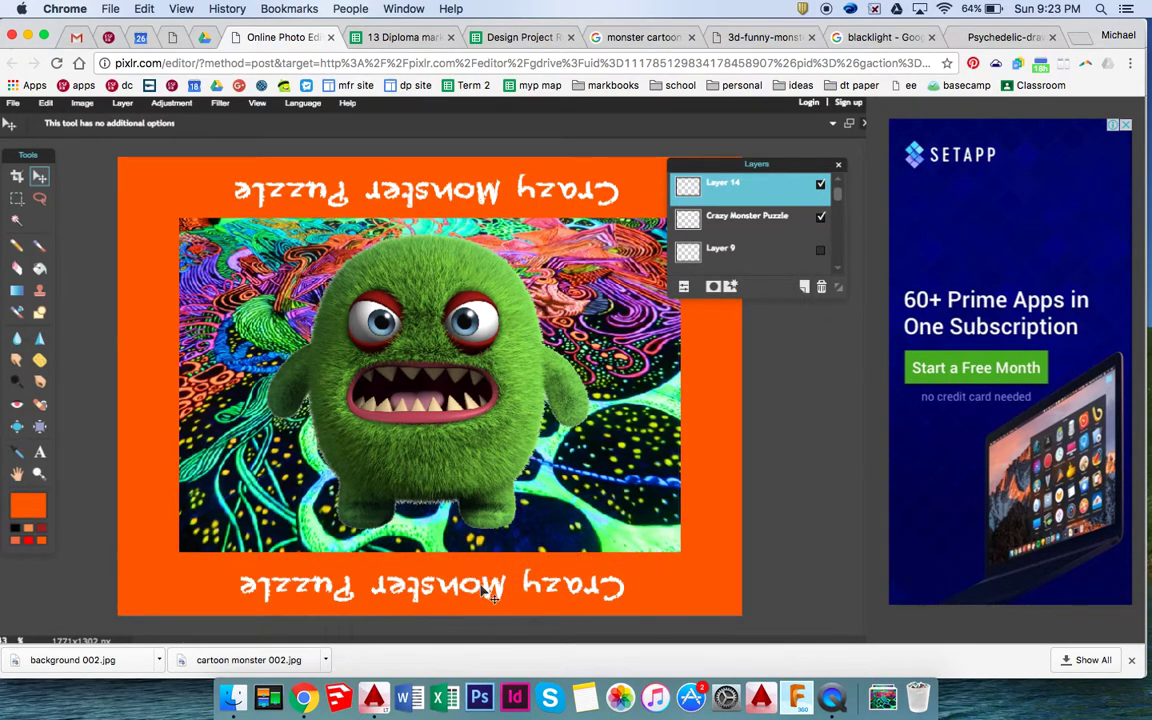
# Rotate the title copy below the artwork 180 degrees so it reads upright
pyautogui.click(490, 594)
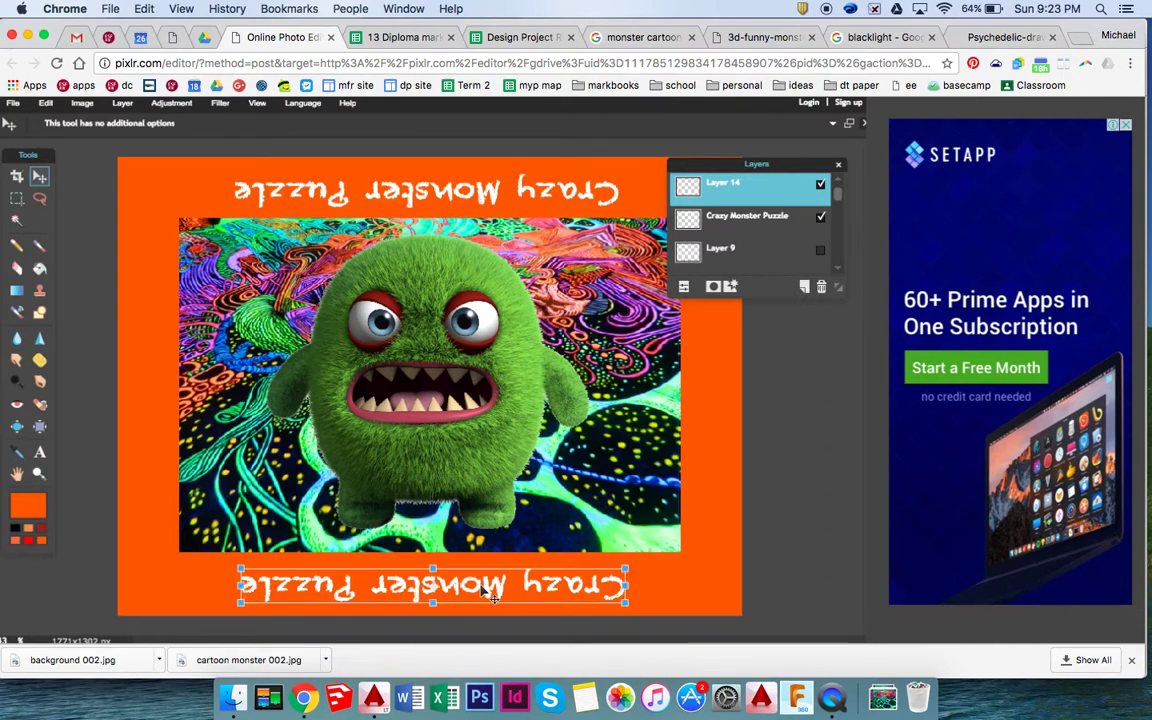
pyautogui.moveTo(640, 564); pyautogui.dragTo(268, 610)
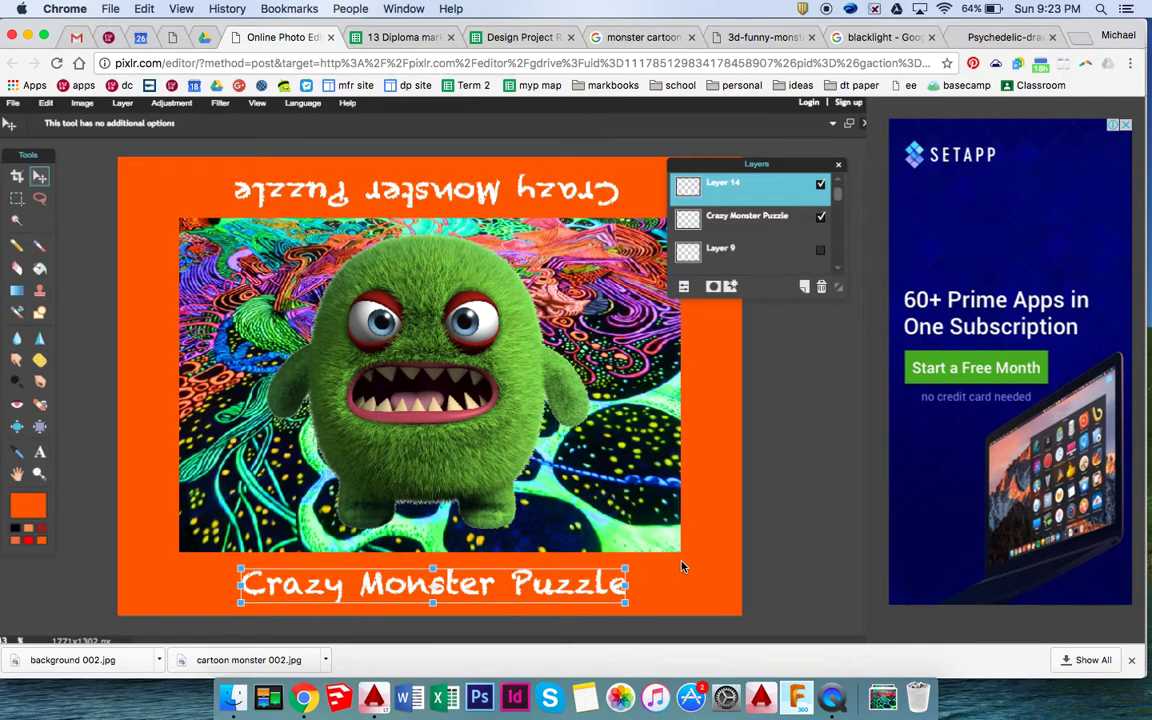
pyautogui.press('Return')
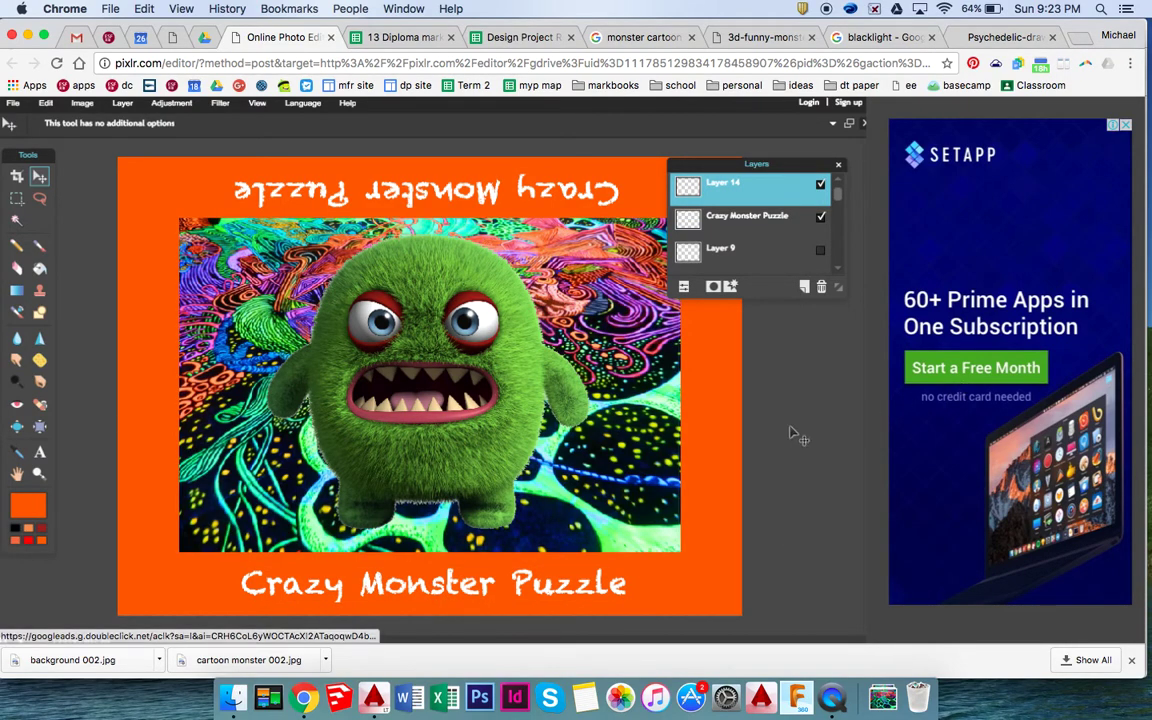